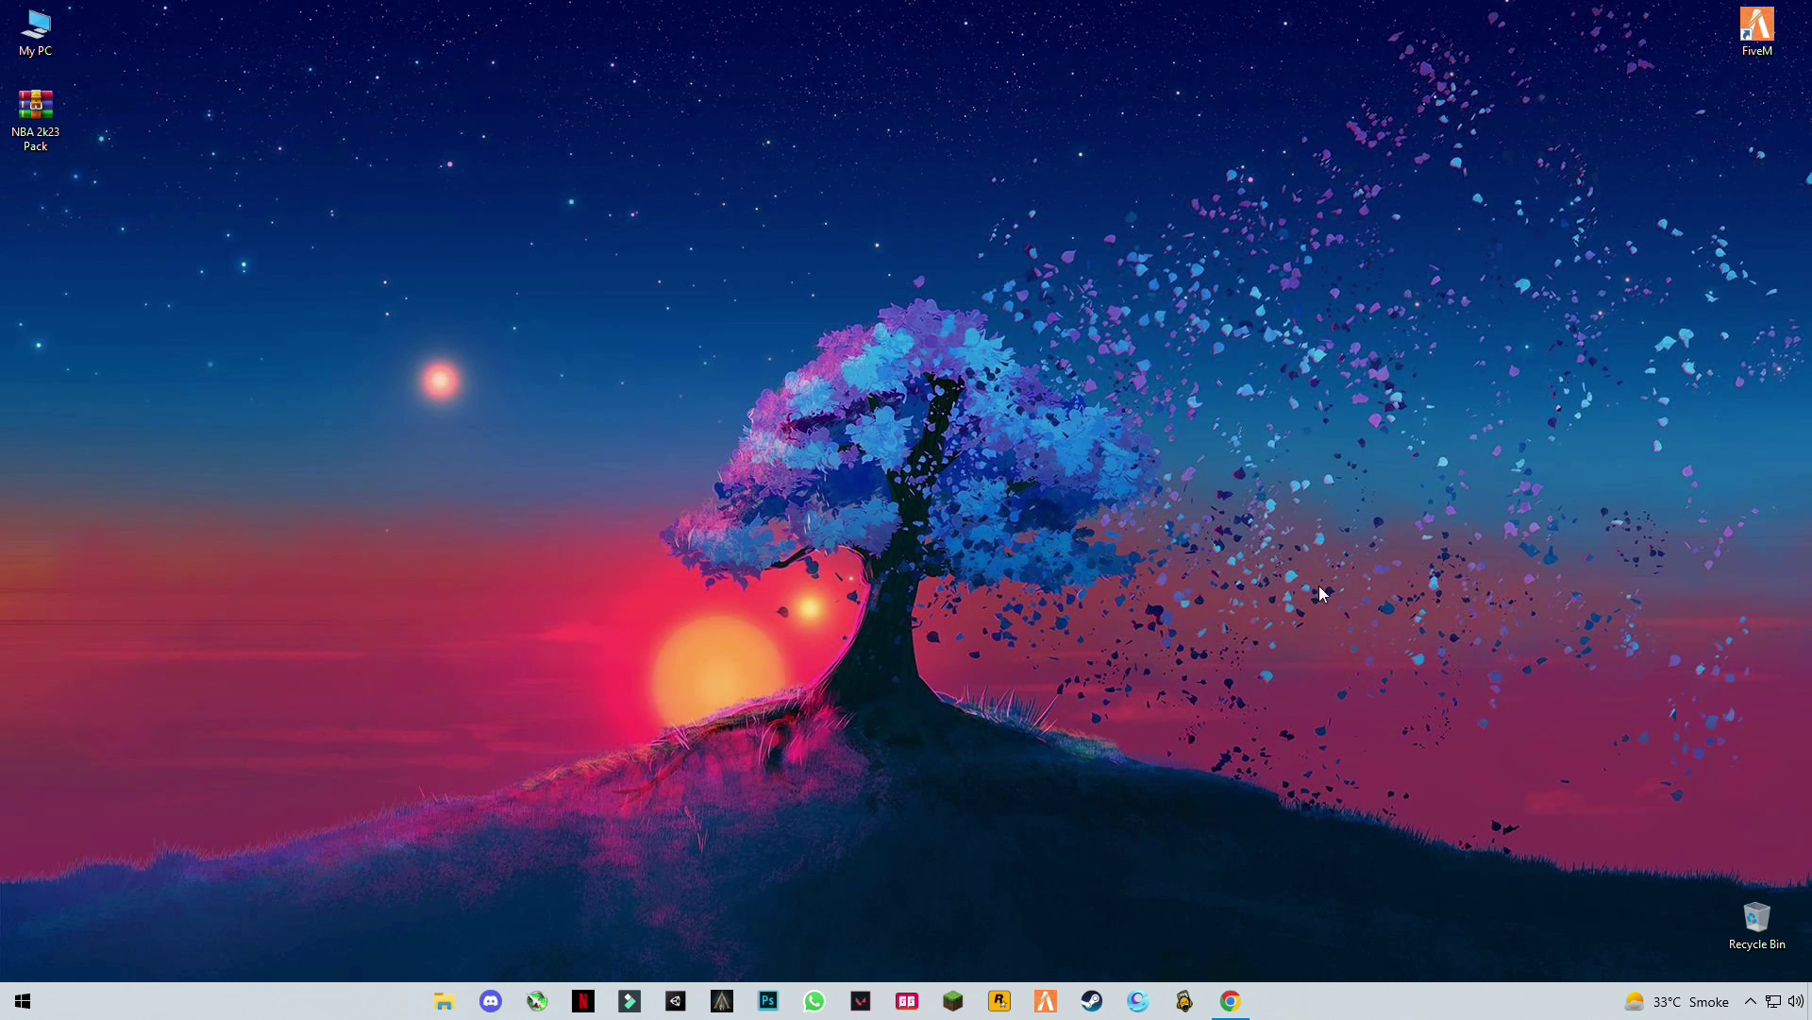
Open Task Manager from the taskbar's right-click menu
{"action": "left_click", "coordinate": [1751, 1003]}
{"action": "right_click", "coordinate": [1515, 1002]}
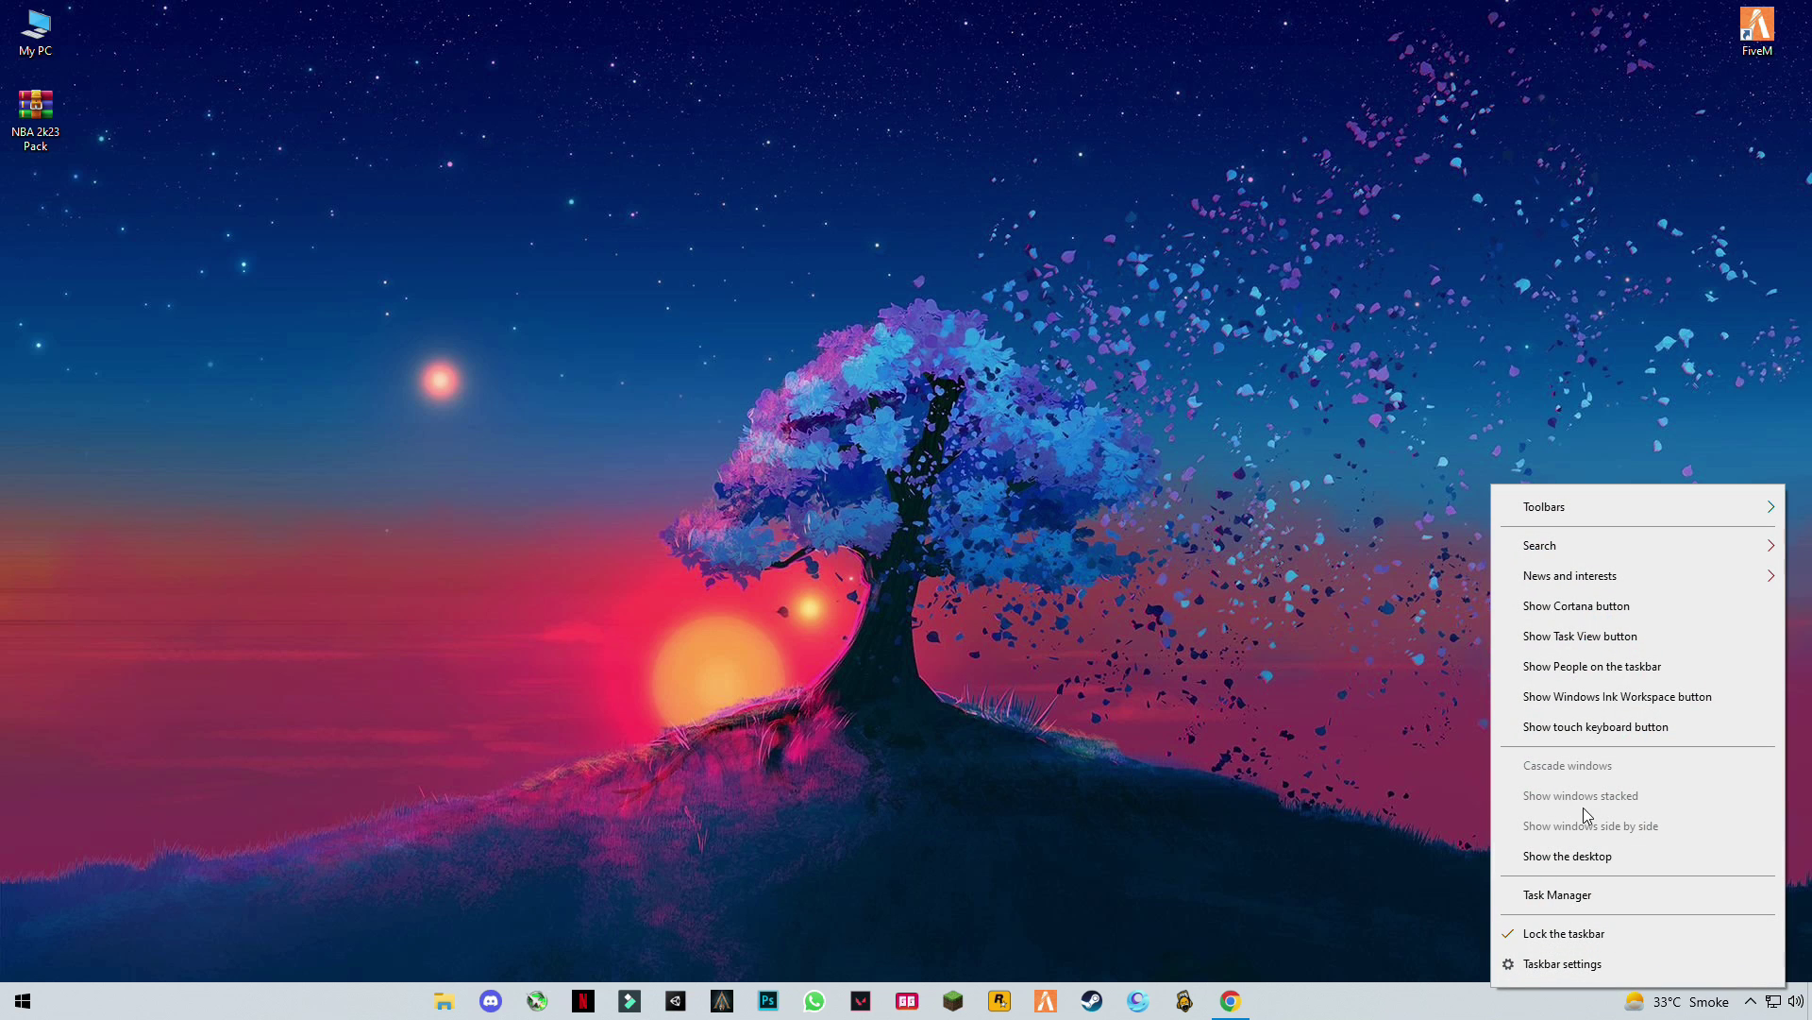
{"action": "left_click", "coordinate": [1428, 1012]}
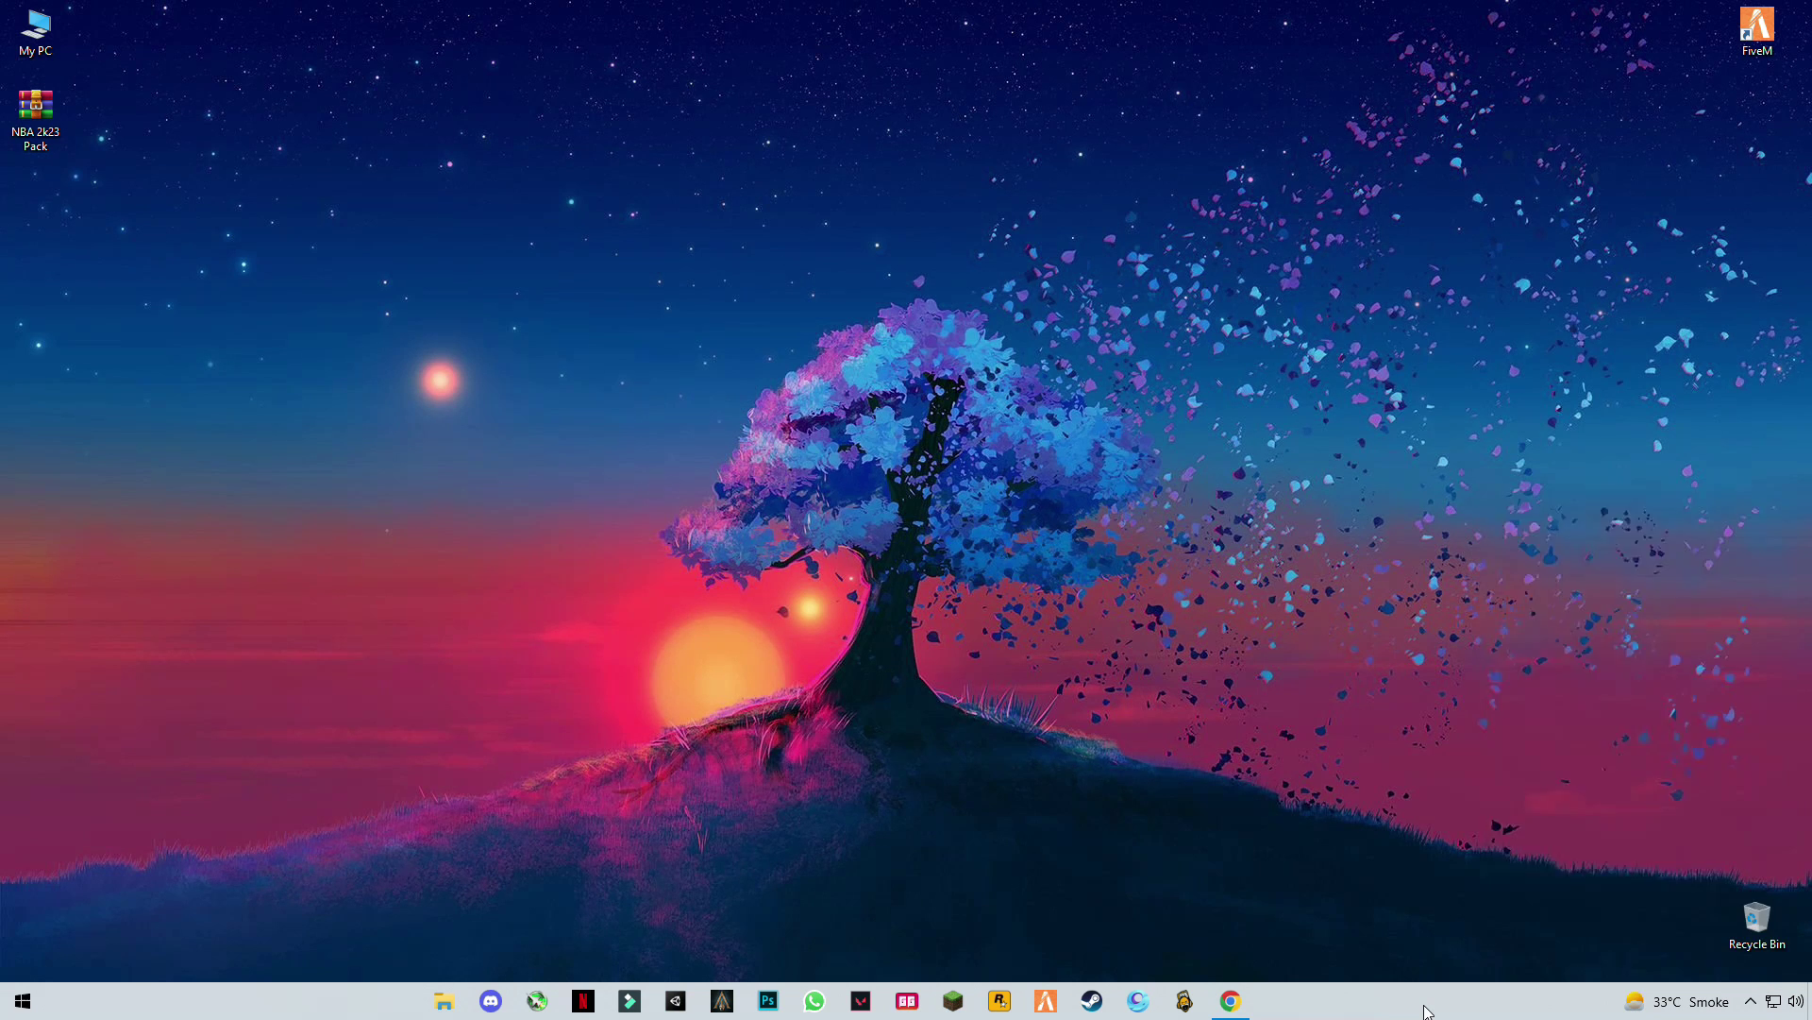
{"action": "right_click", "coordinate": [1427, 1012]}
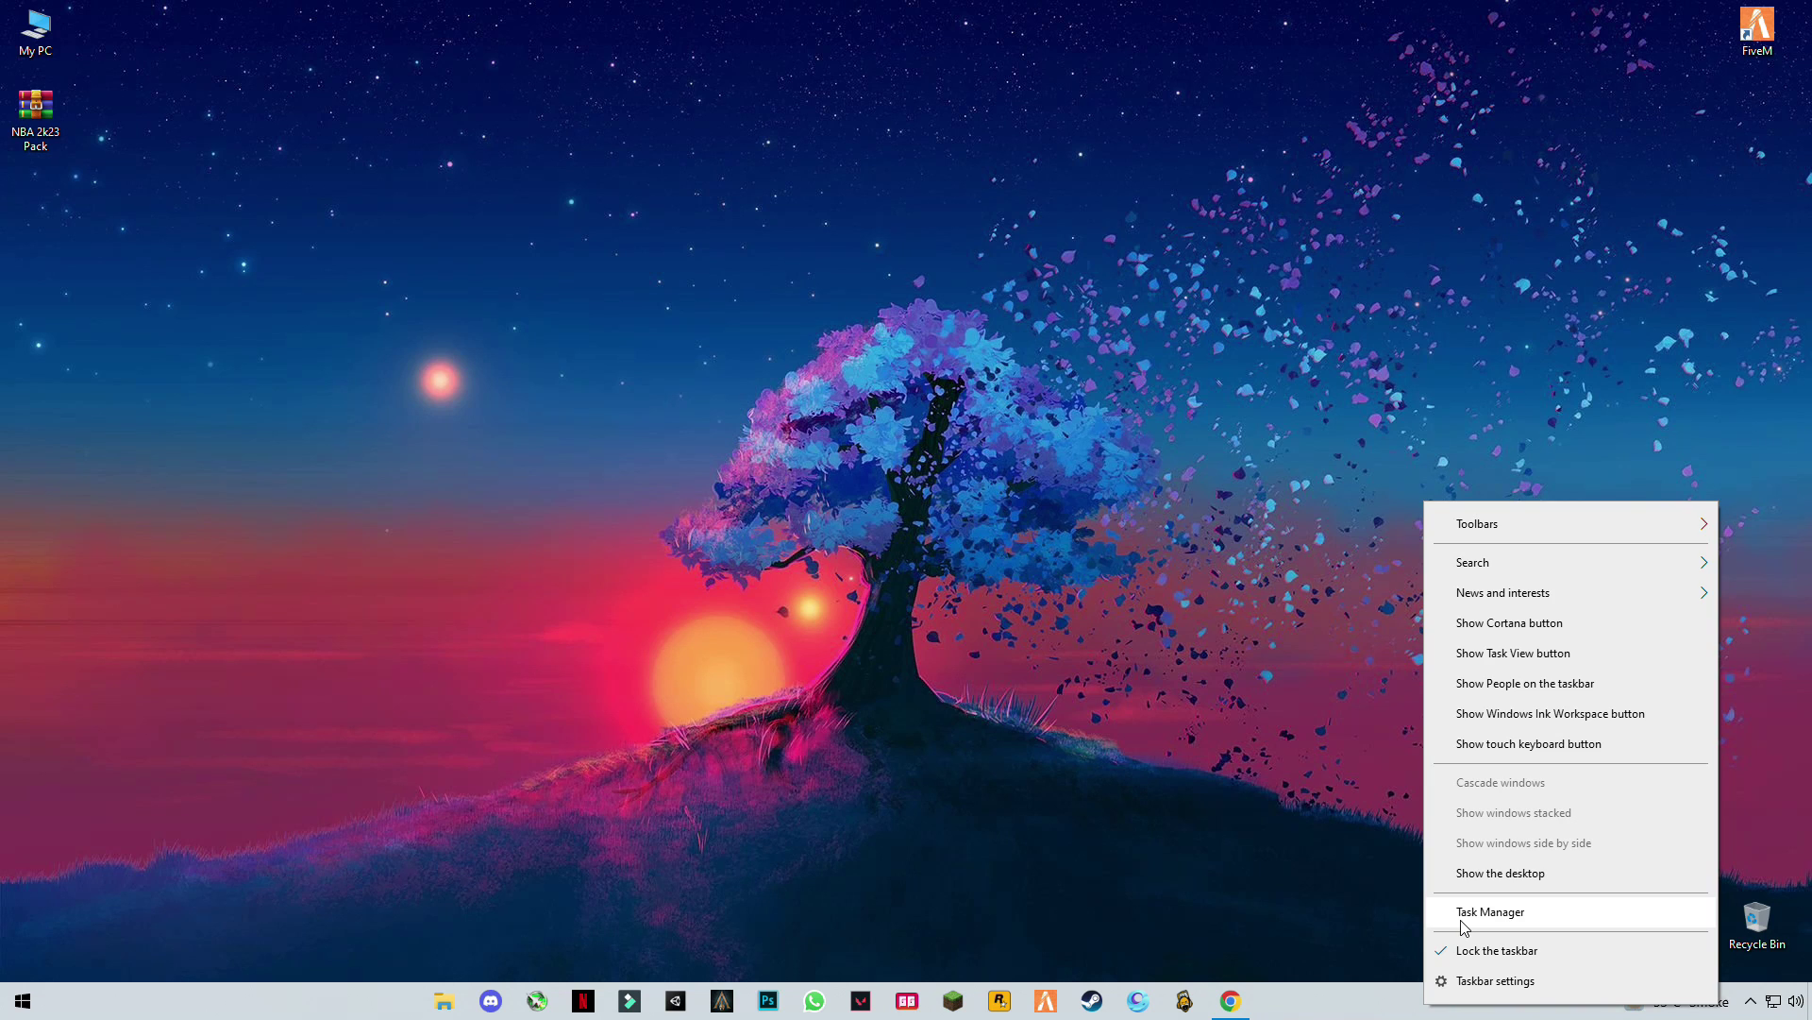
{"action": "left_click", "coordinate": [1490, 912]}
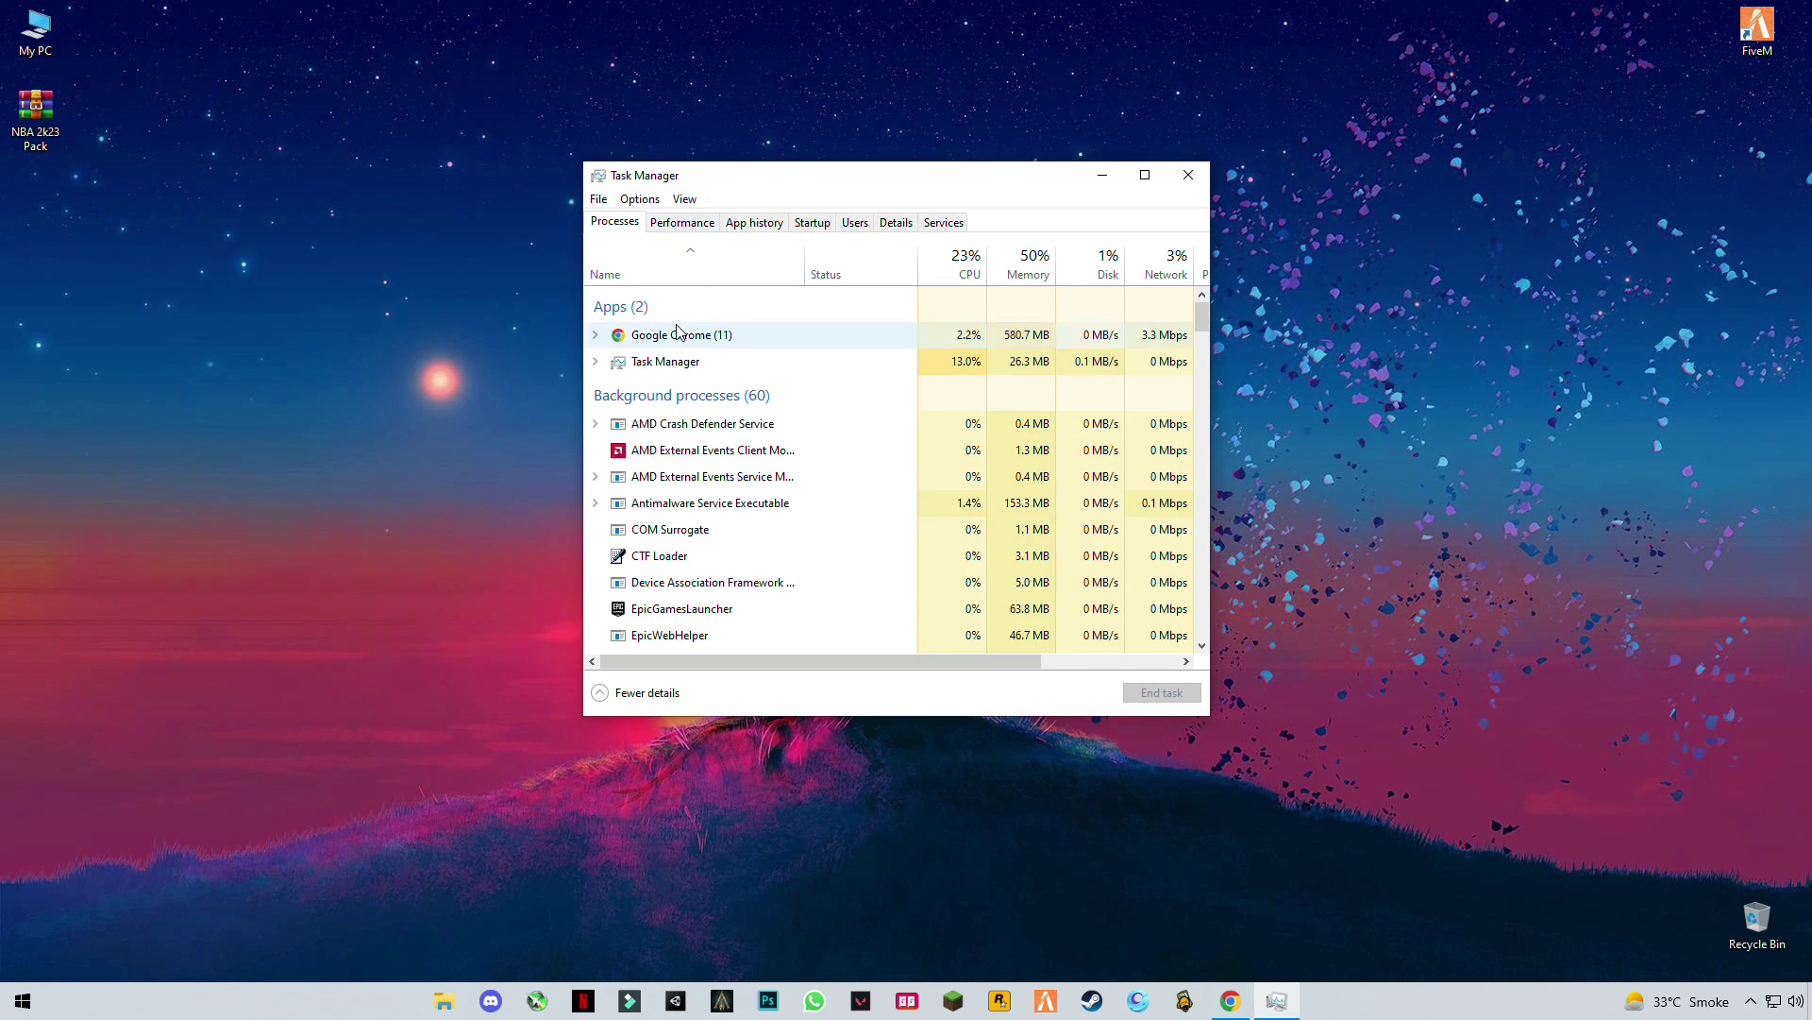
End the EpicGamesLauncher process and its Epic helpers, then close Task Manager
{"action": "left_click", "coordinate": [802, 615]}
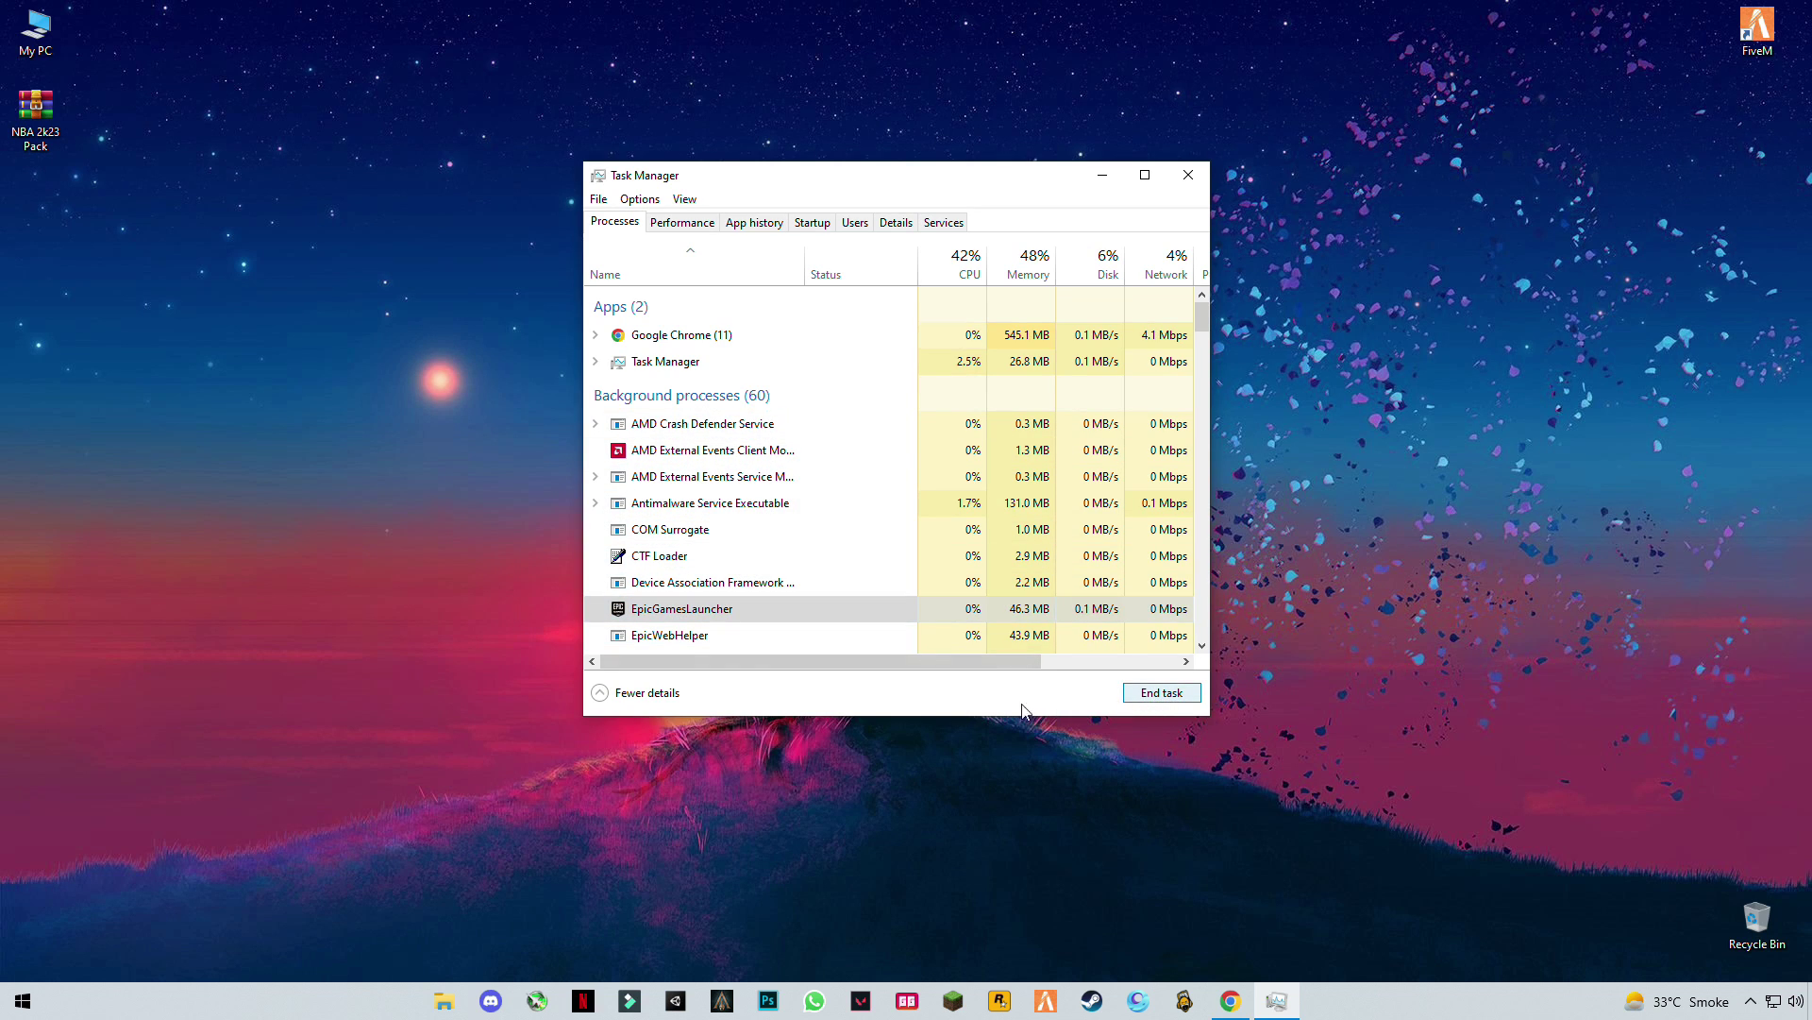
{"action": "left_click", "coordinate": [1164, 699]}
{"action": "left_click", "coordinate": [1188, 175]}
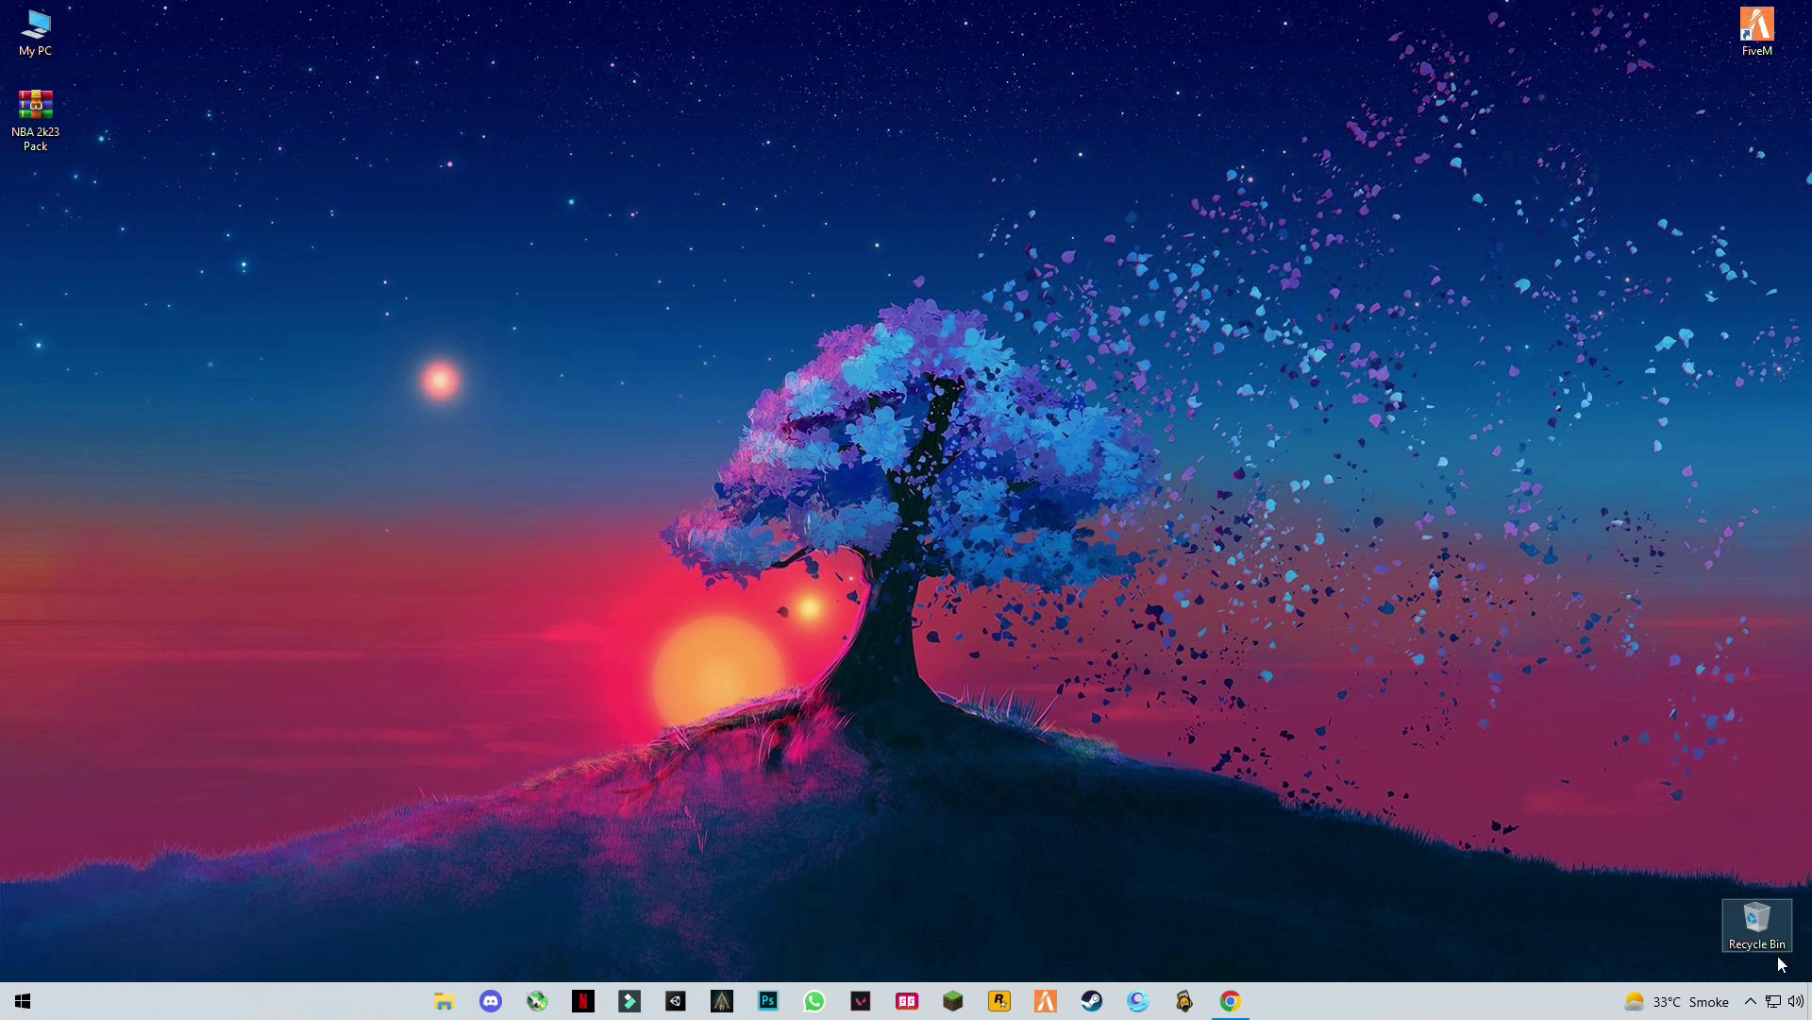
Quit Skype from its hidden tray icon and collapse the tray overflow
{"action": "left_click", "coordinate": [1751, 1000]}
{"action": "right_click", "coordinate": [1789, 963]}
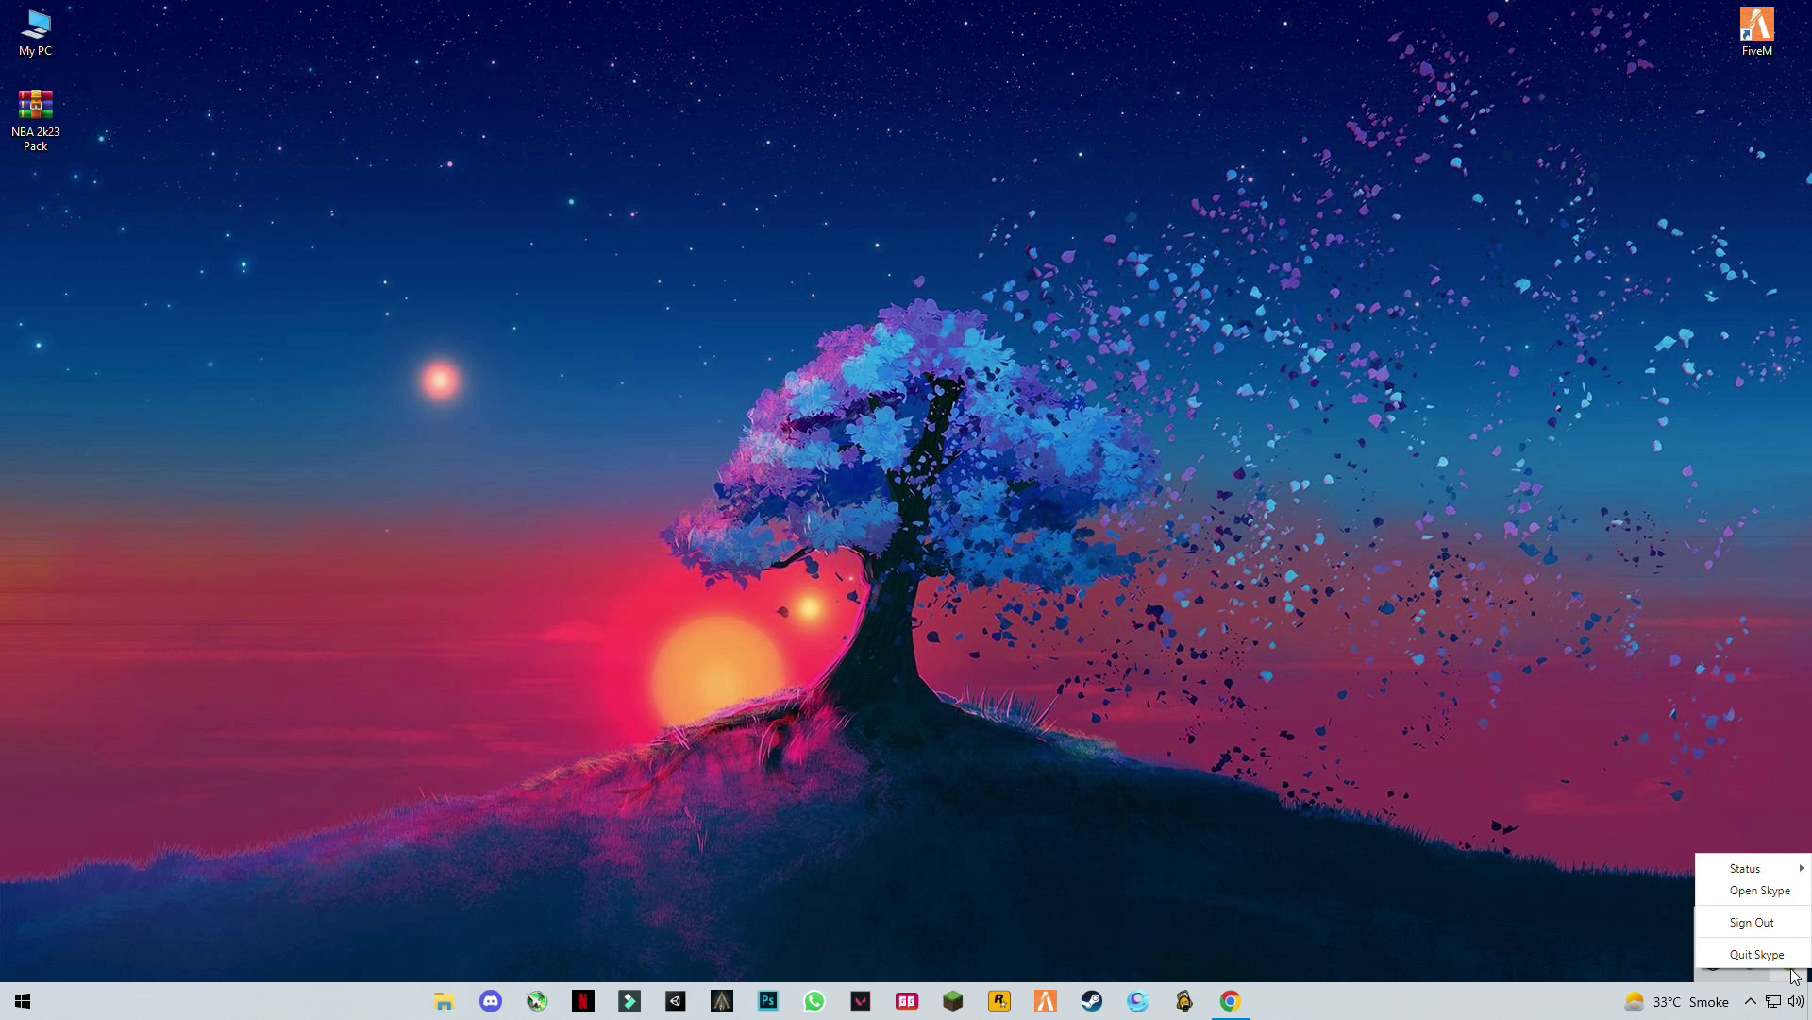
{"action": "left_click", "coordinate": [1754, 958]}
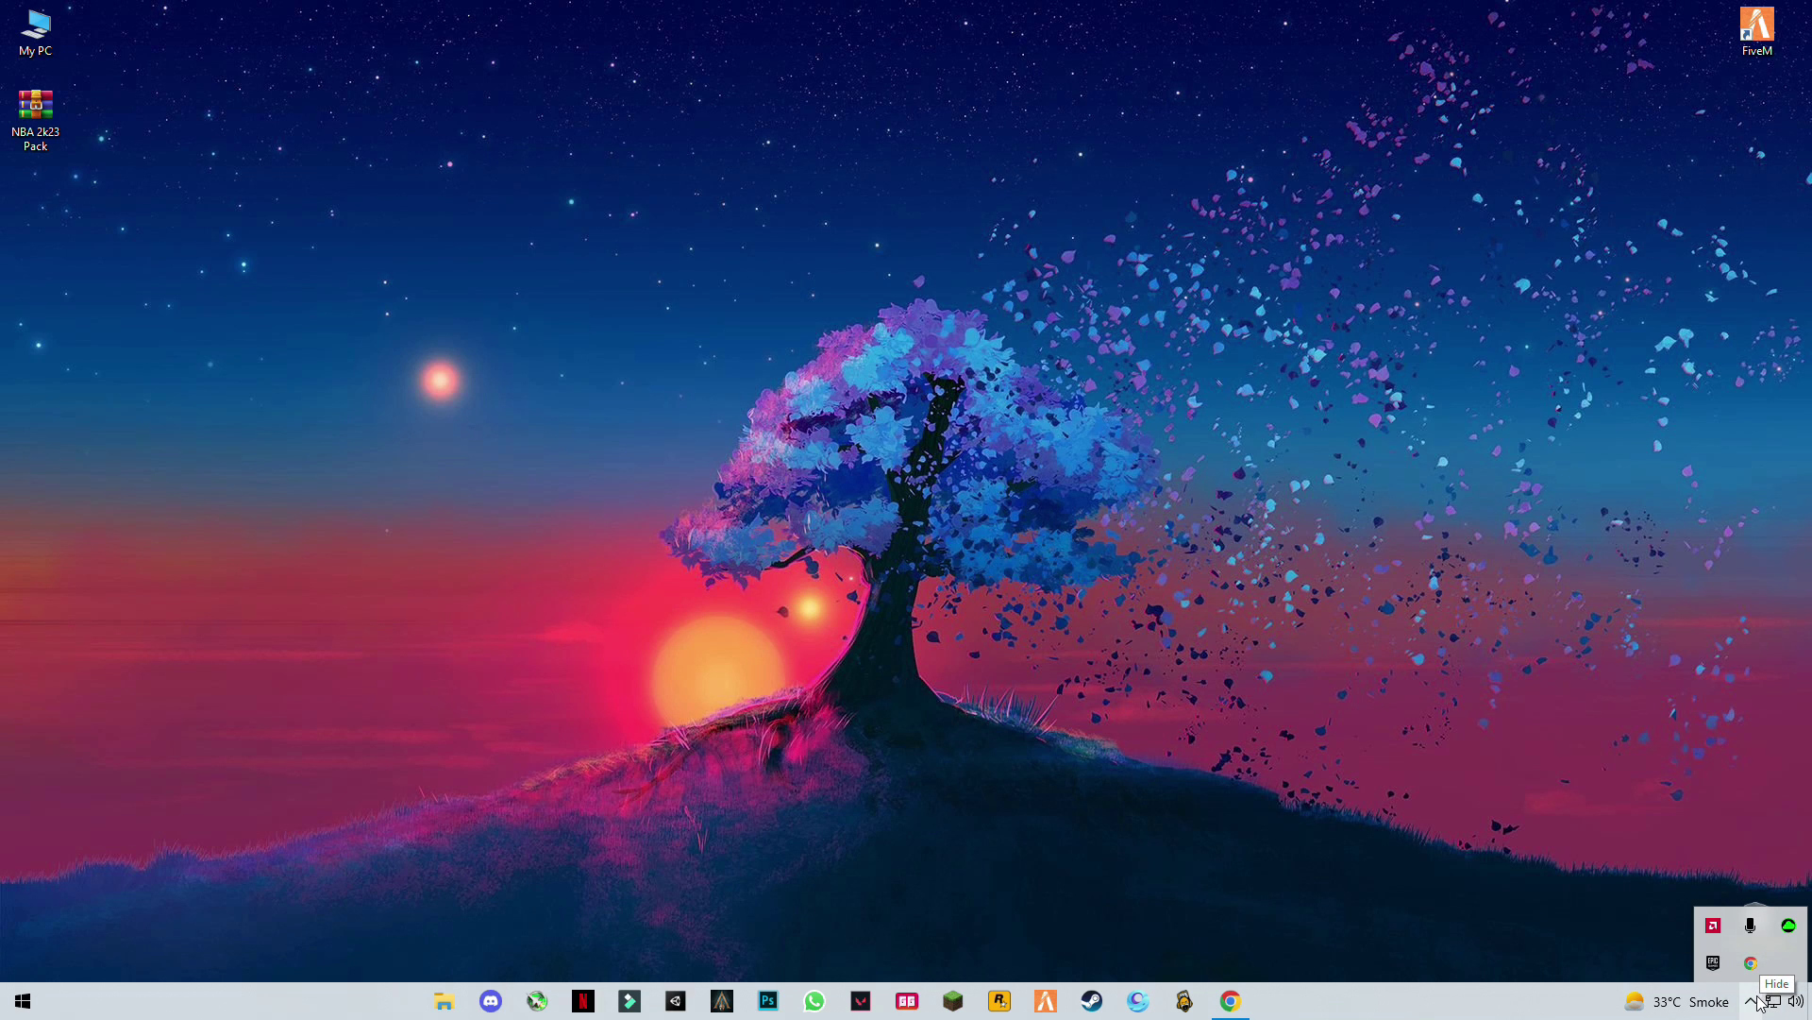
{"action": "left_click", "coordinate": [1752, 1000]}
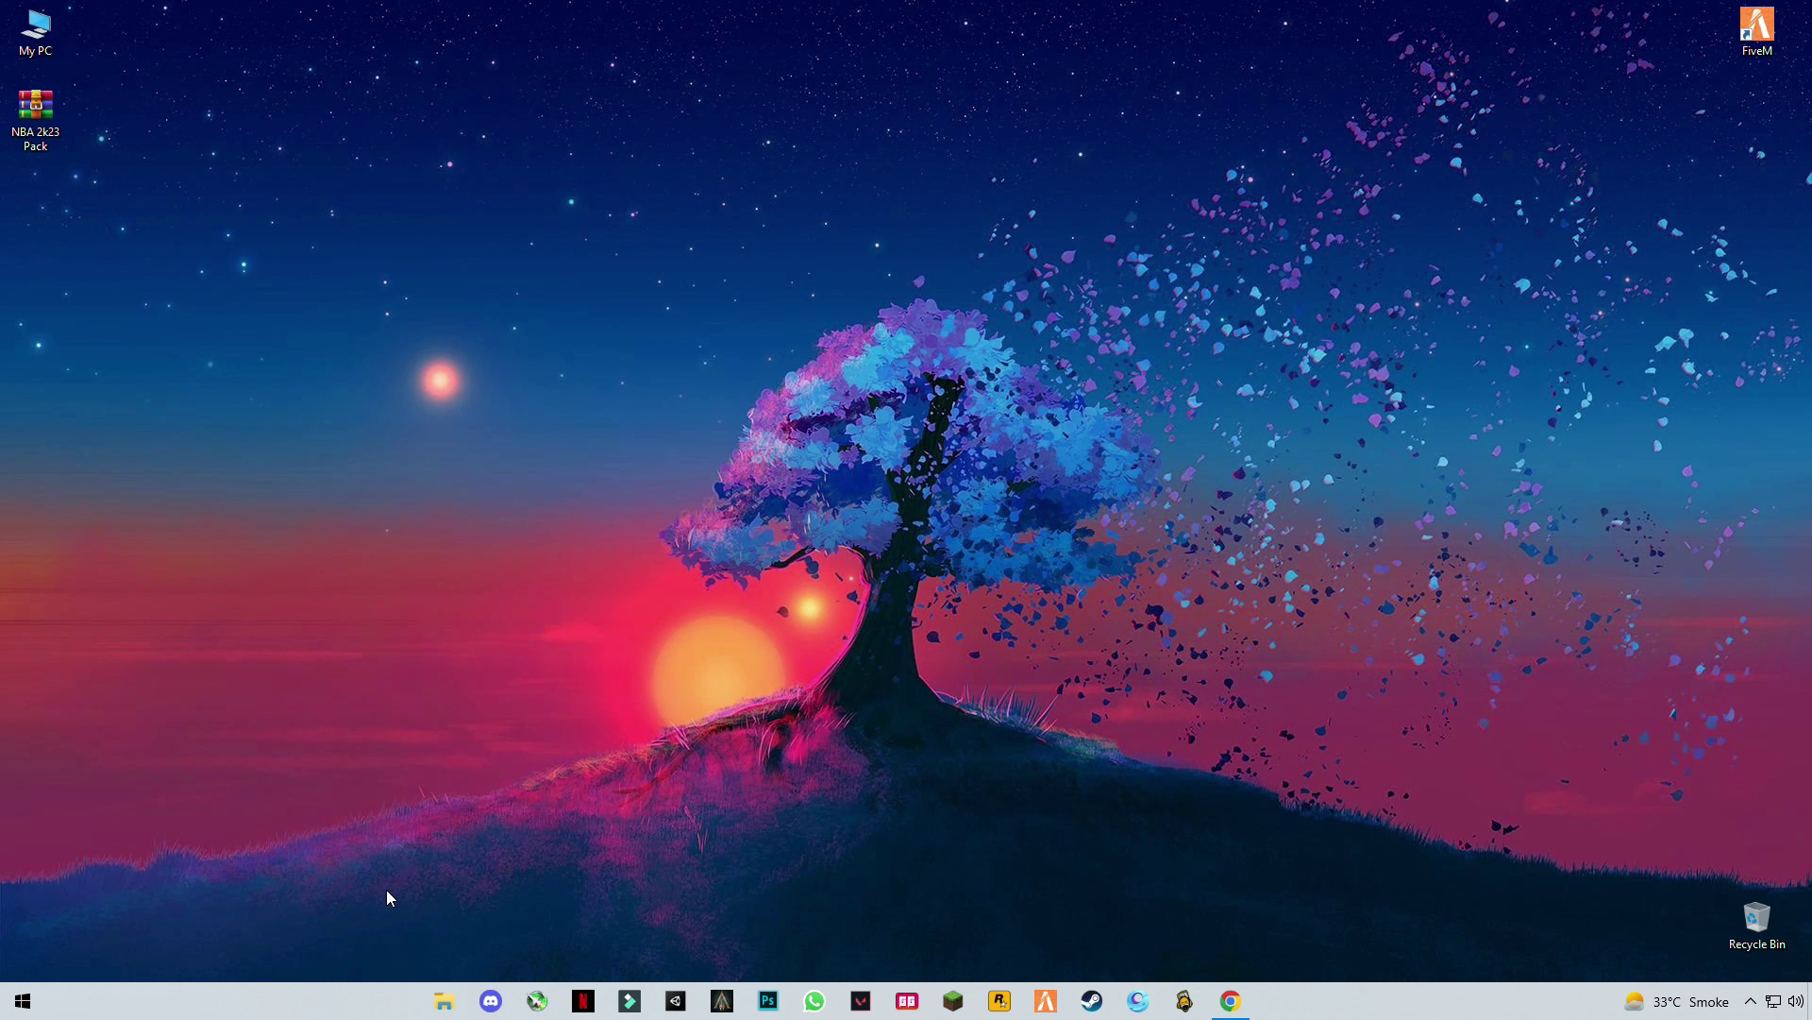
Run 'prefetch' to open C:\Windows\Prefetch and select all 150 files
{"action": "key", "text": "super+r"}
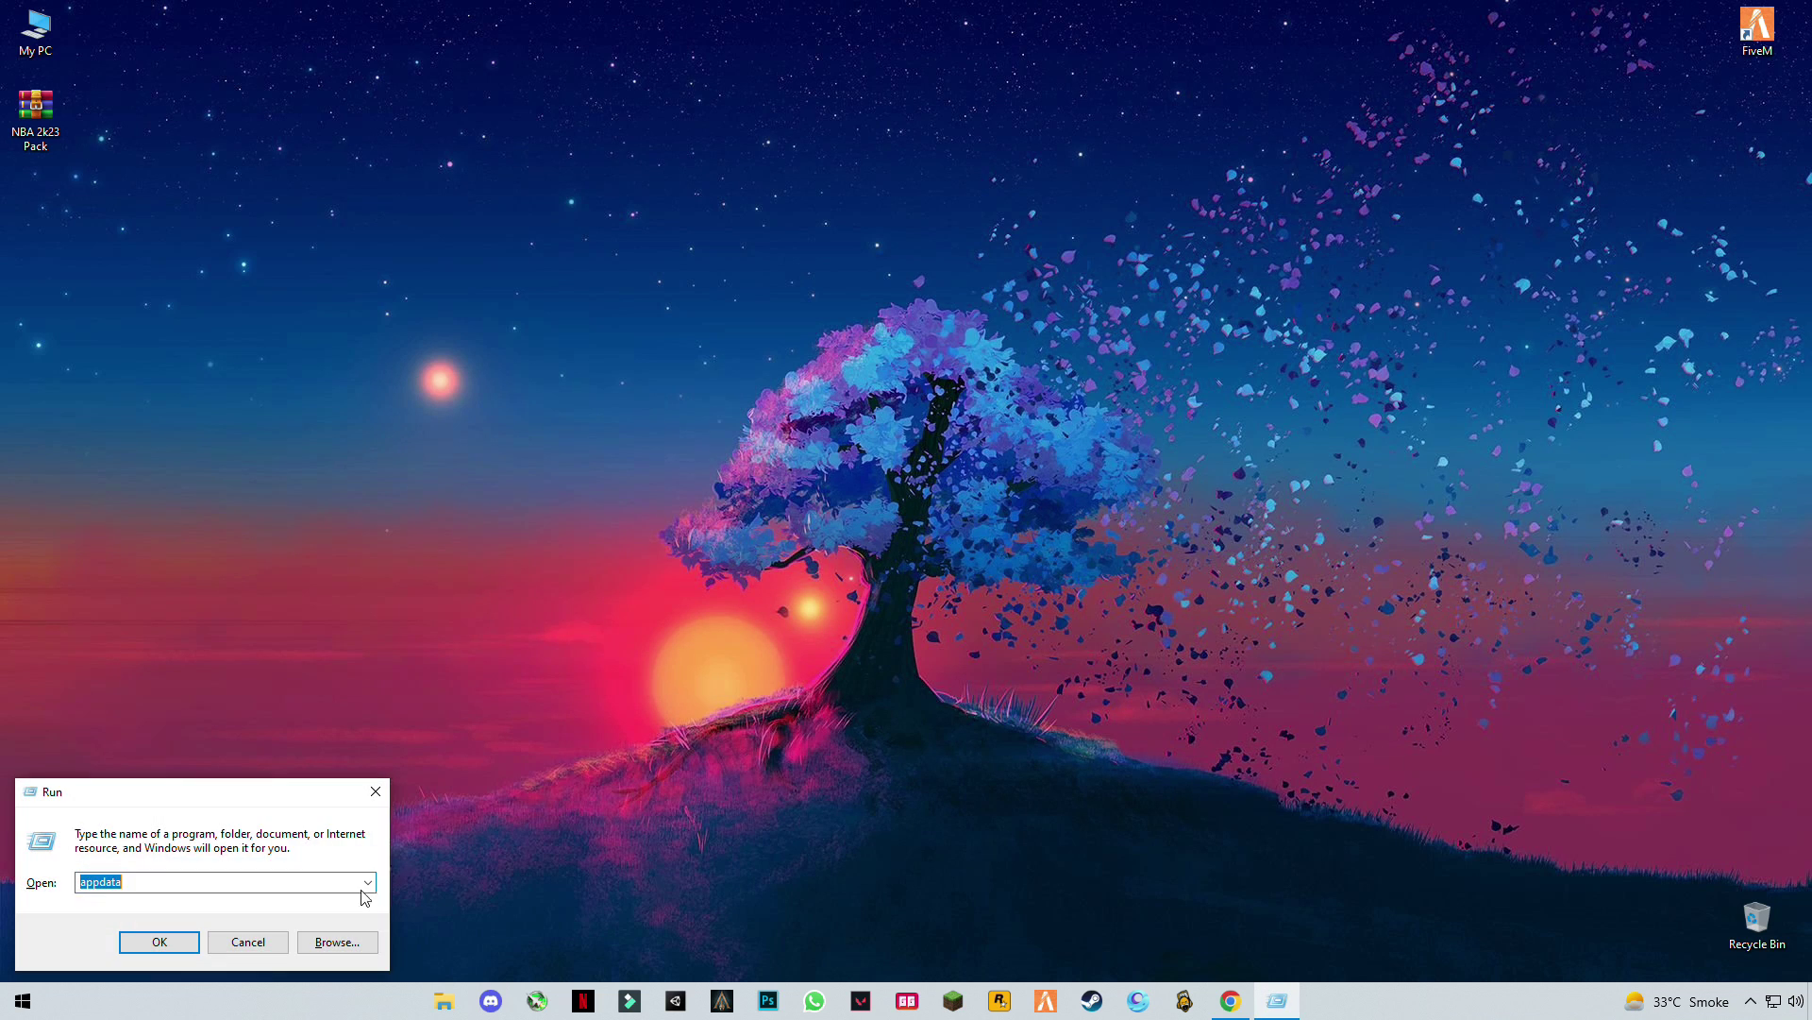
{"action": "left_click_drag", "start_coordinate": [144, 886], "coordinate": [17, 884]}
{"action": "key", "text": "BackSpace"}
{"action": "type", "text": "pre"}
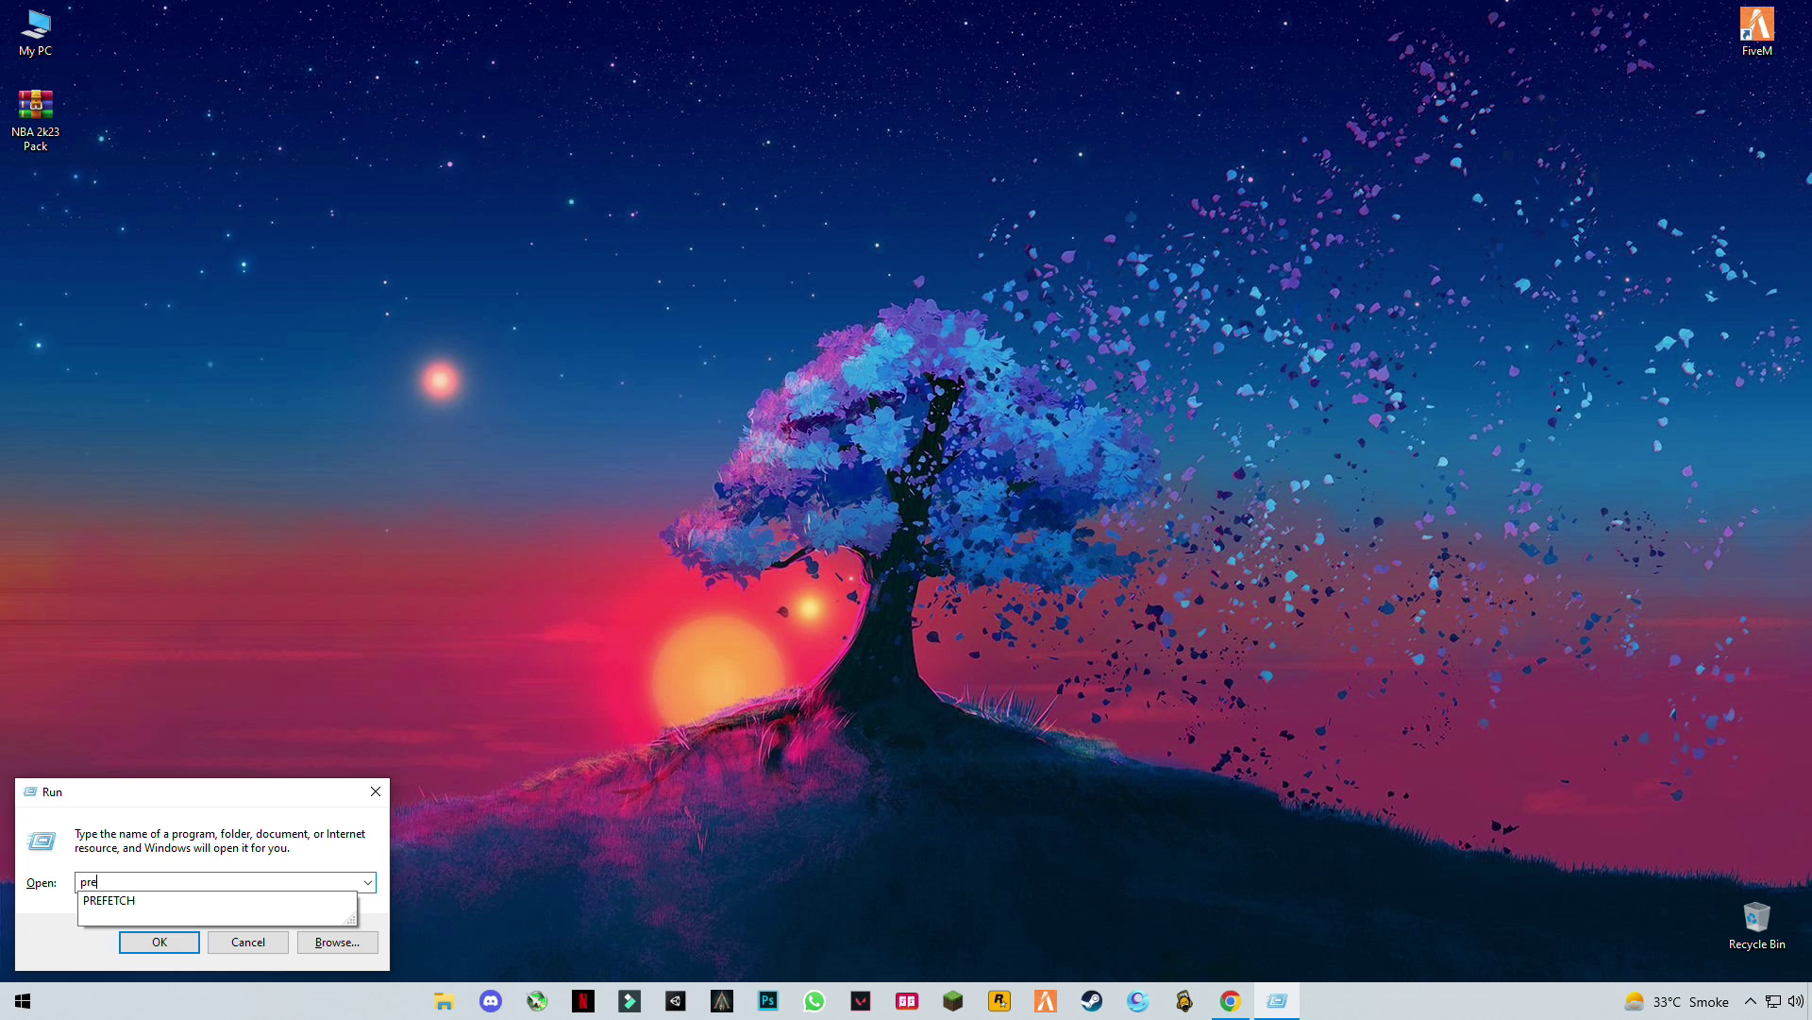
{"action": "type", "text": "fetch"}
{"action": "key", "text": "Return"}
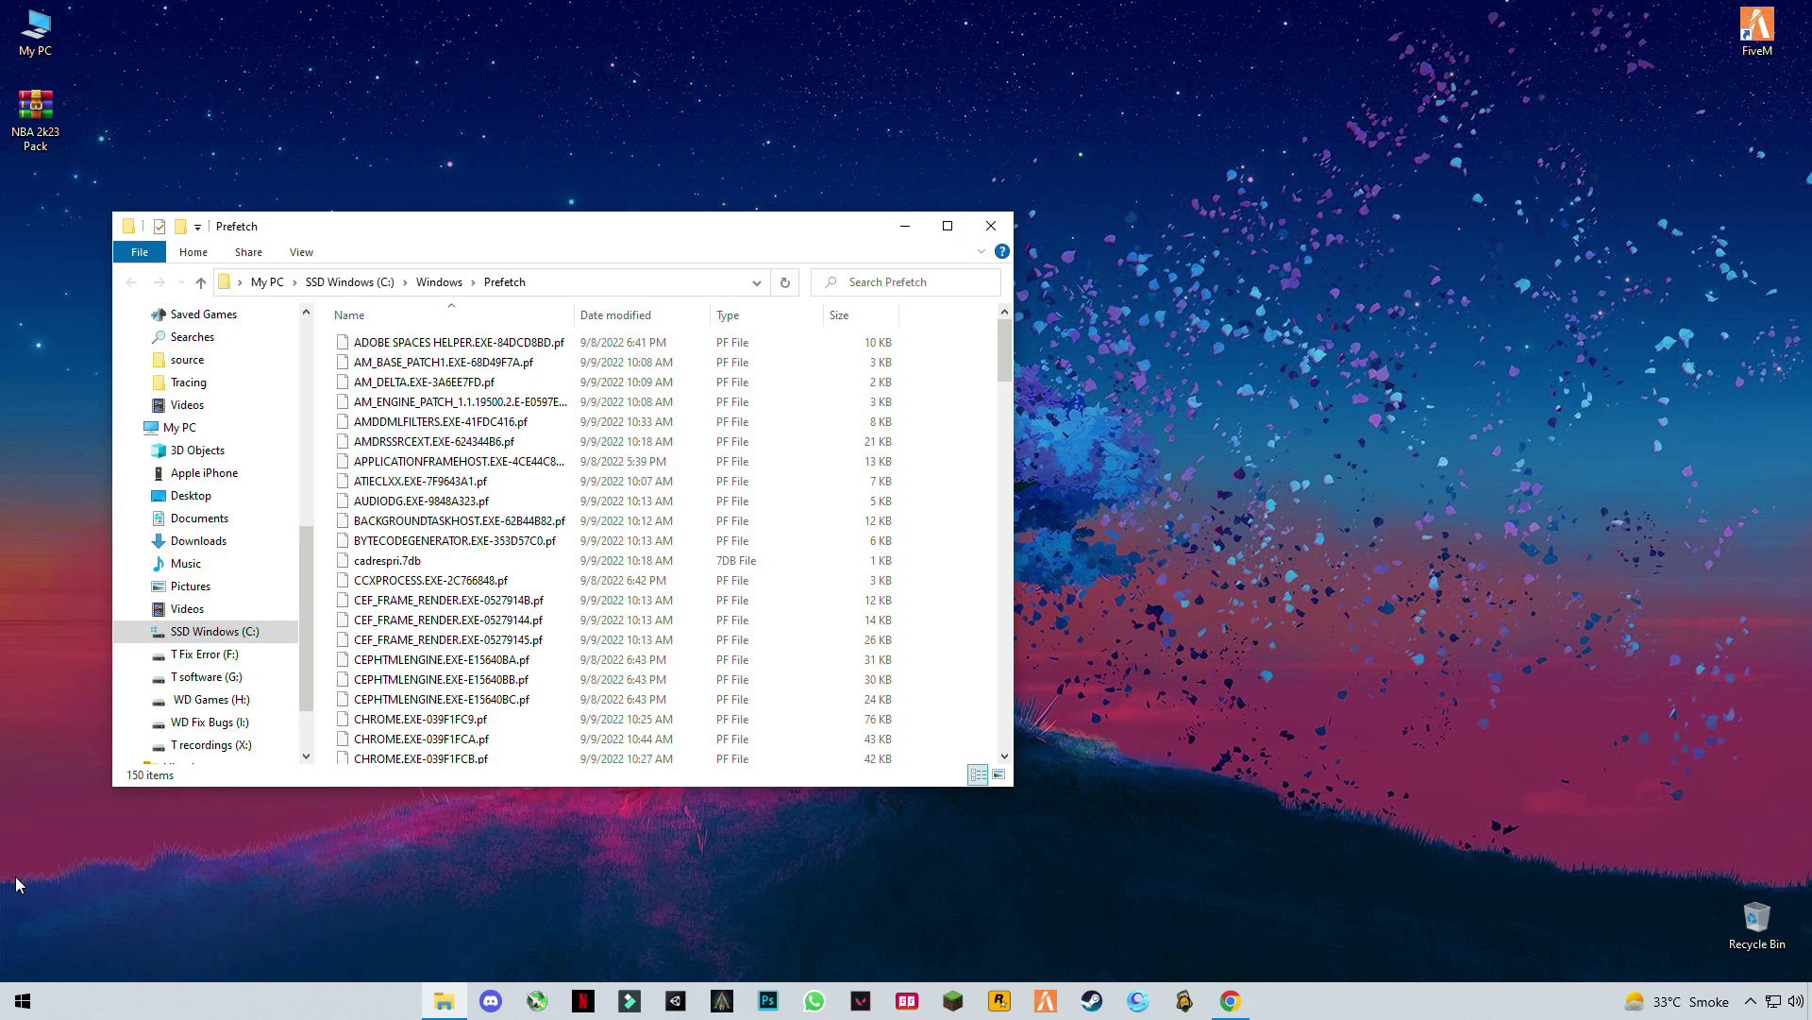
{"action": "left_click", "coordinate": [555, 561]}
{"action": "key", "text": "ctrl+a"}
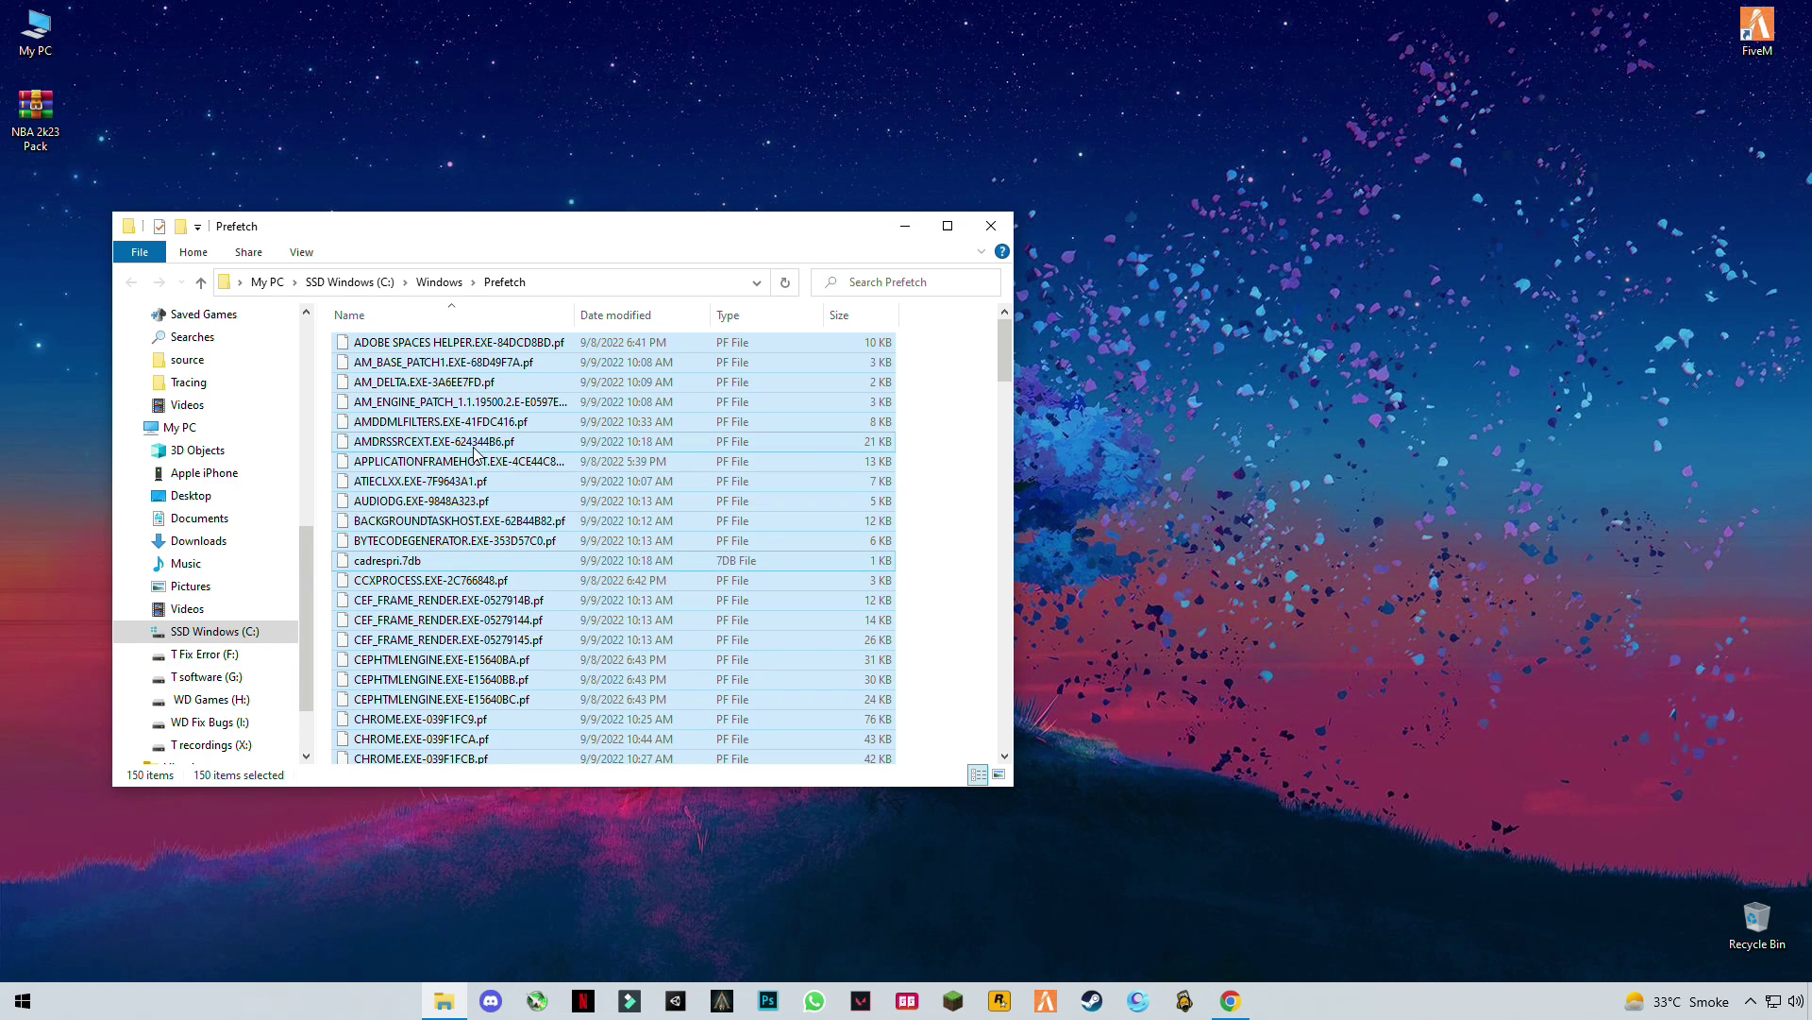
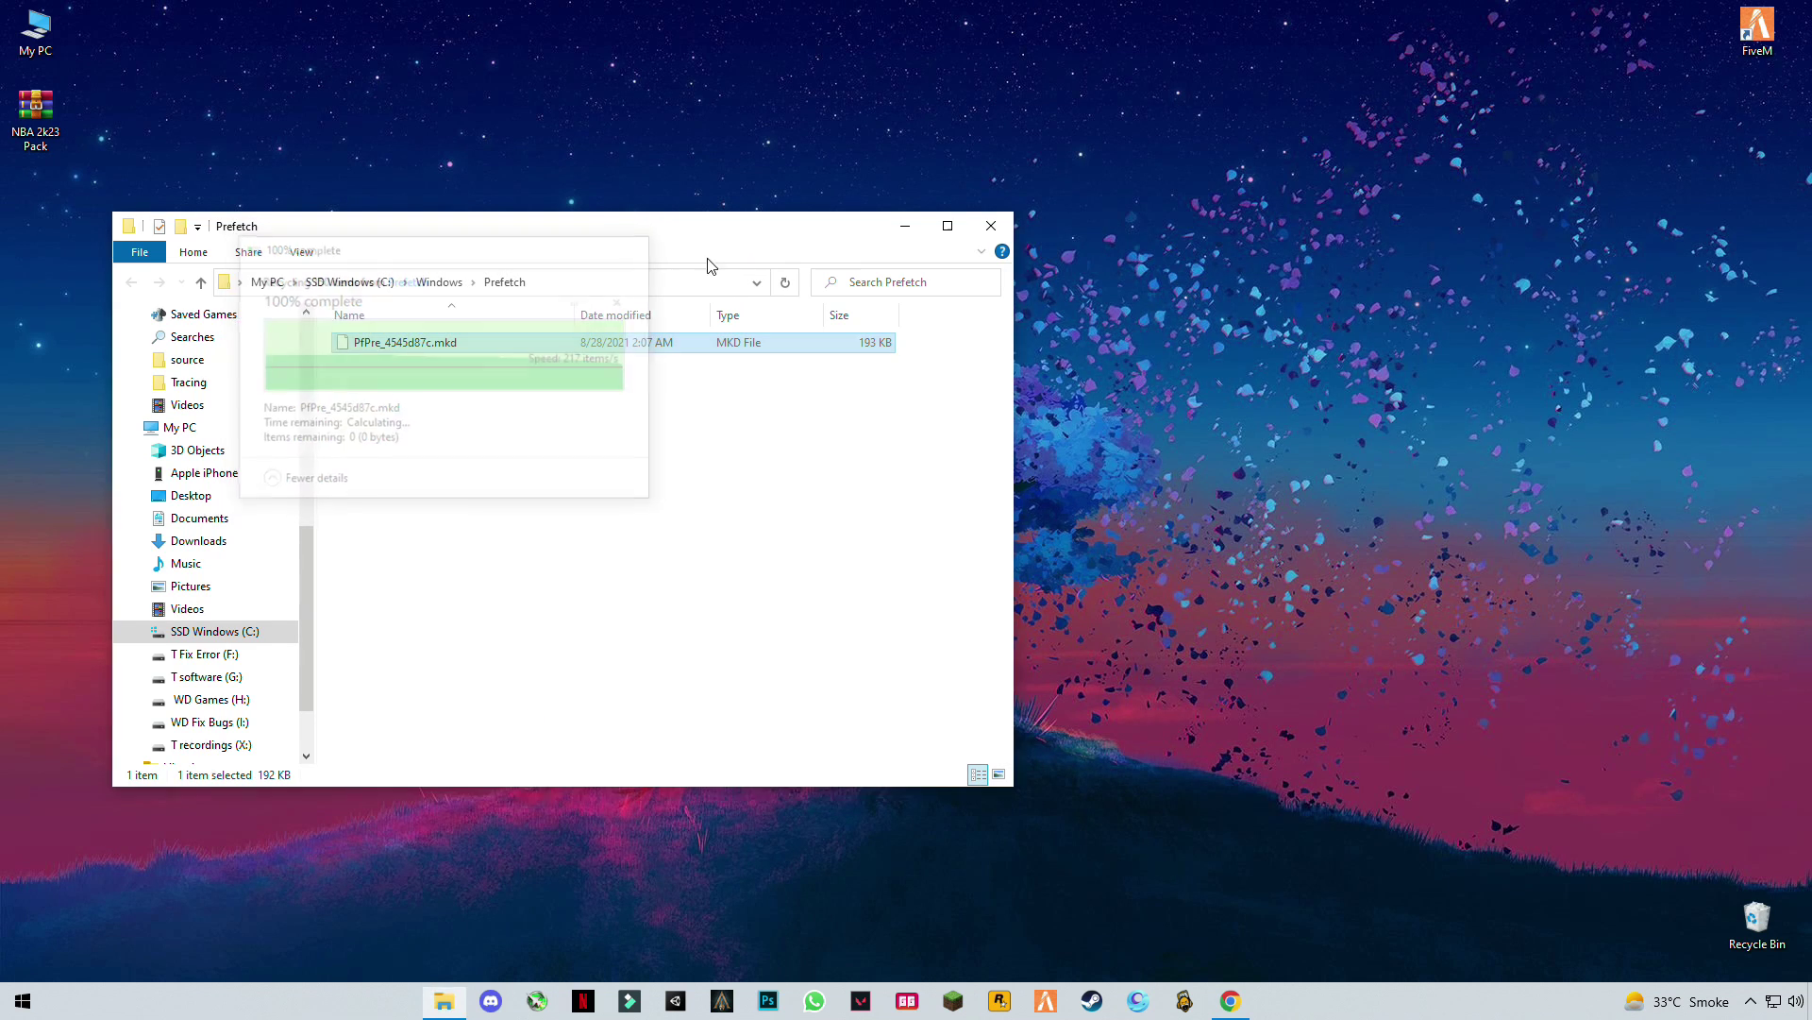
Close the Prefetch window and open the user's %temp% folder from Run
{"action": "left_click", "coordinate": [987, 228]}
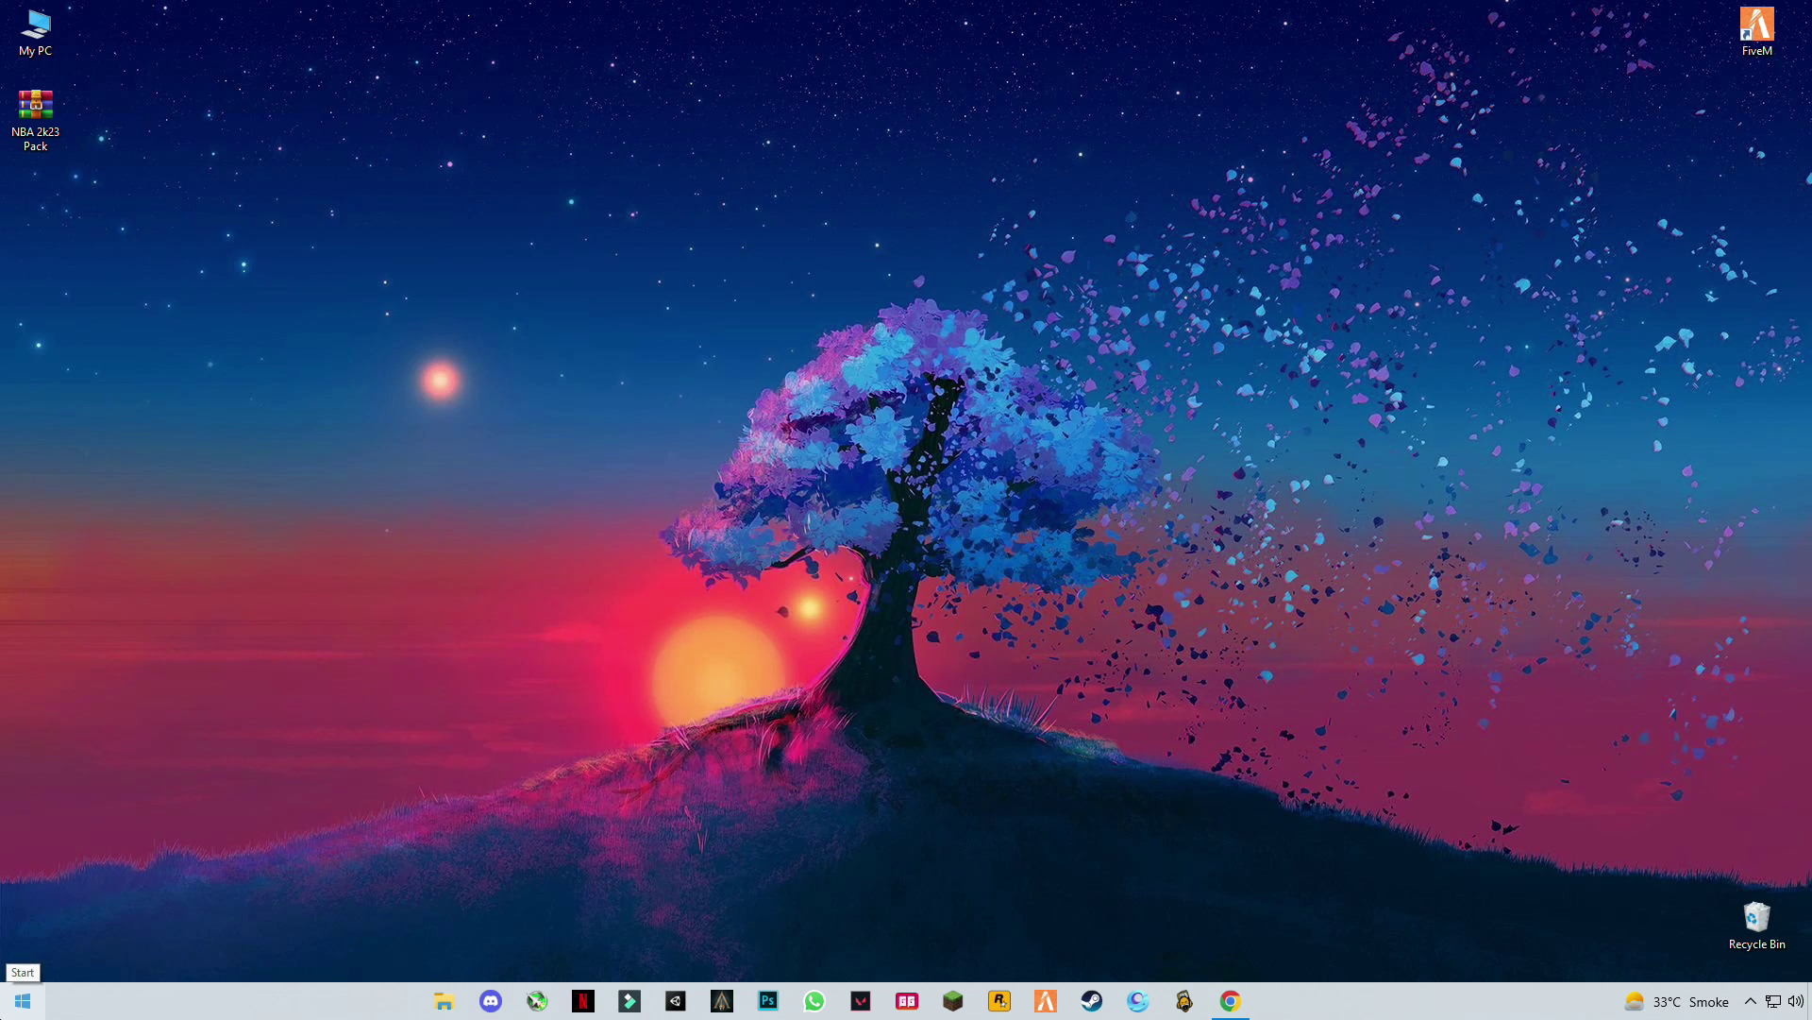
{"action": "key", "text": "super+r"}
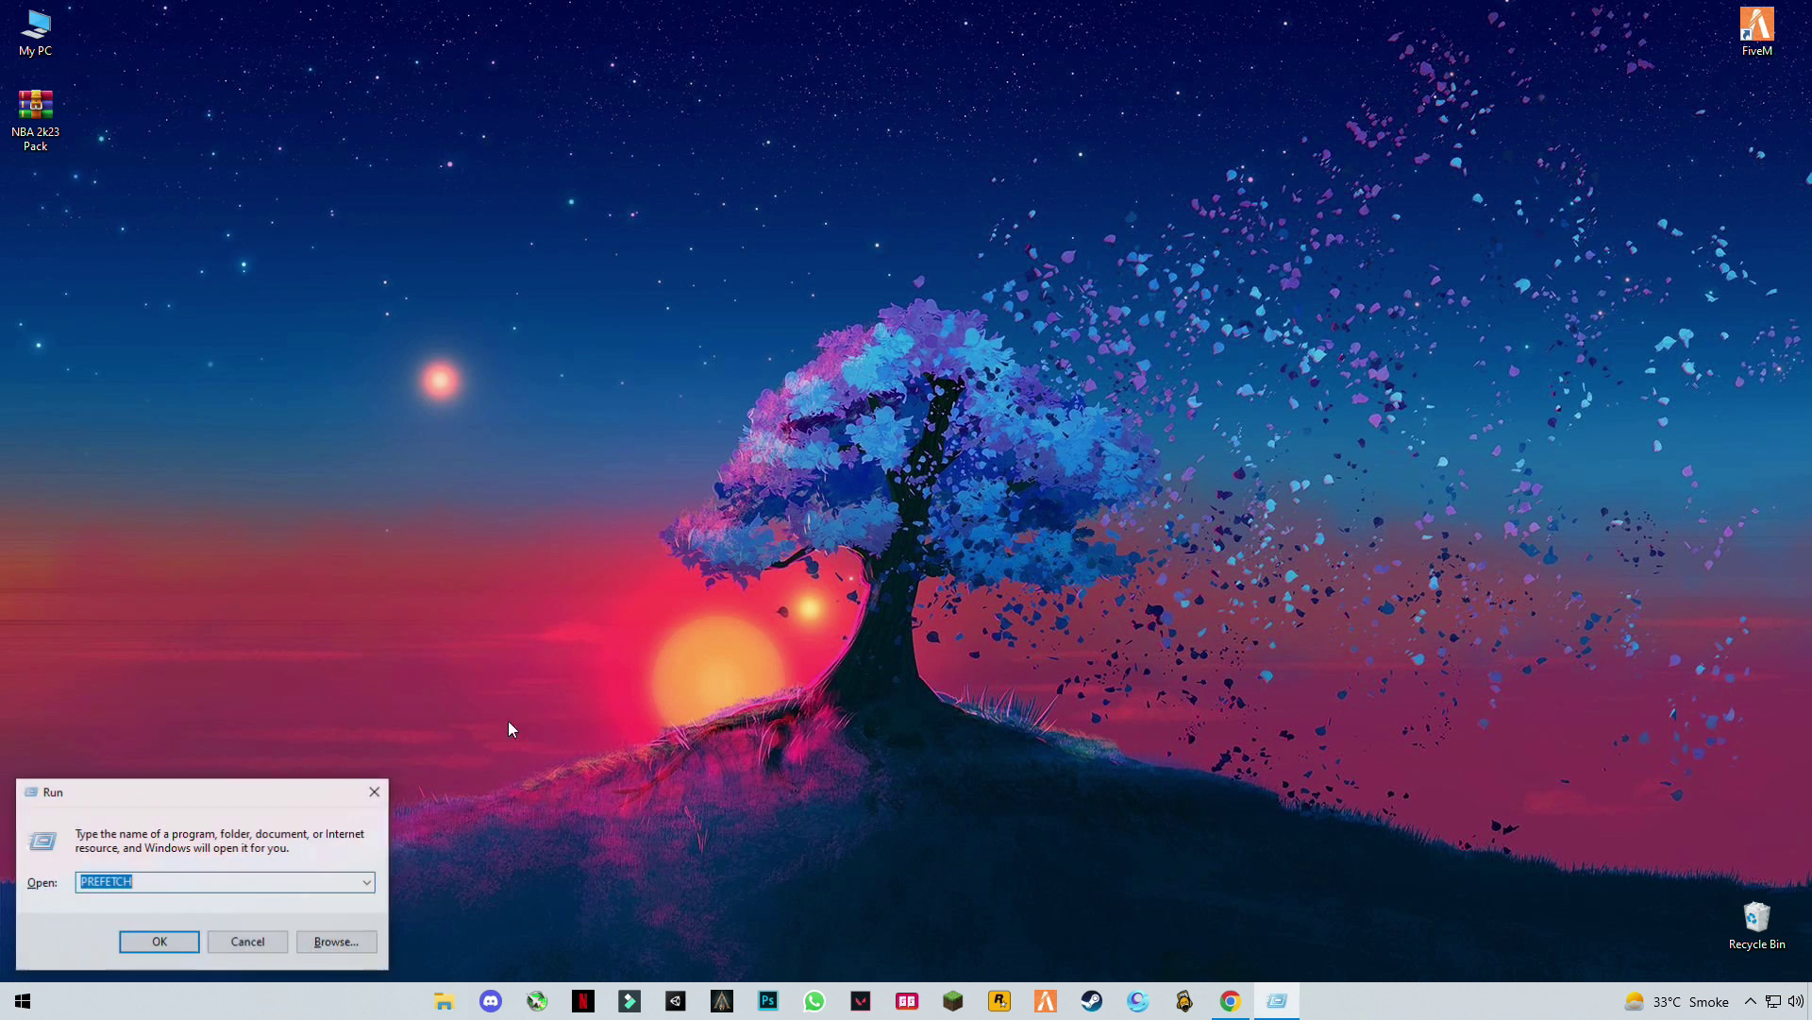
{"action": "key", "text": "BackSpace"}
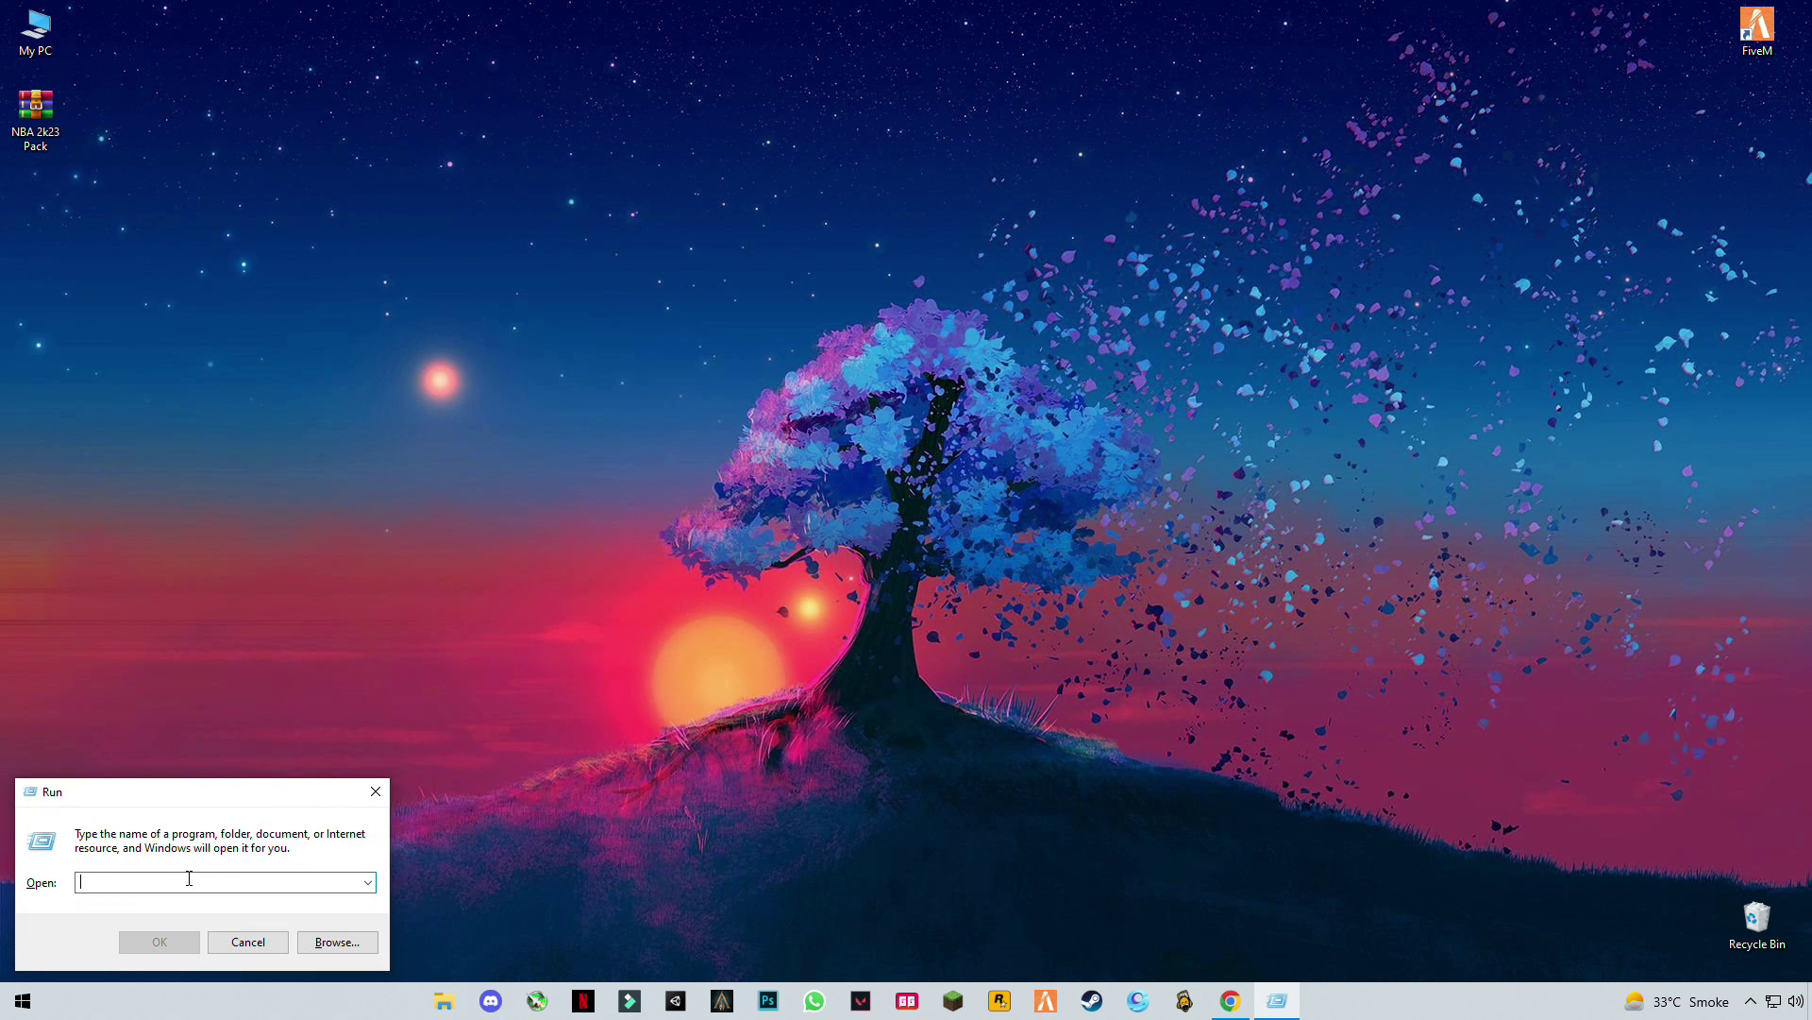
{"action": "type", "text": "%"}
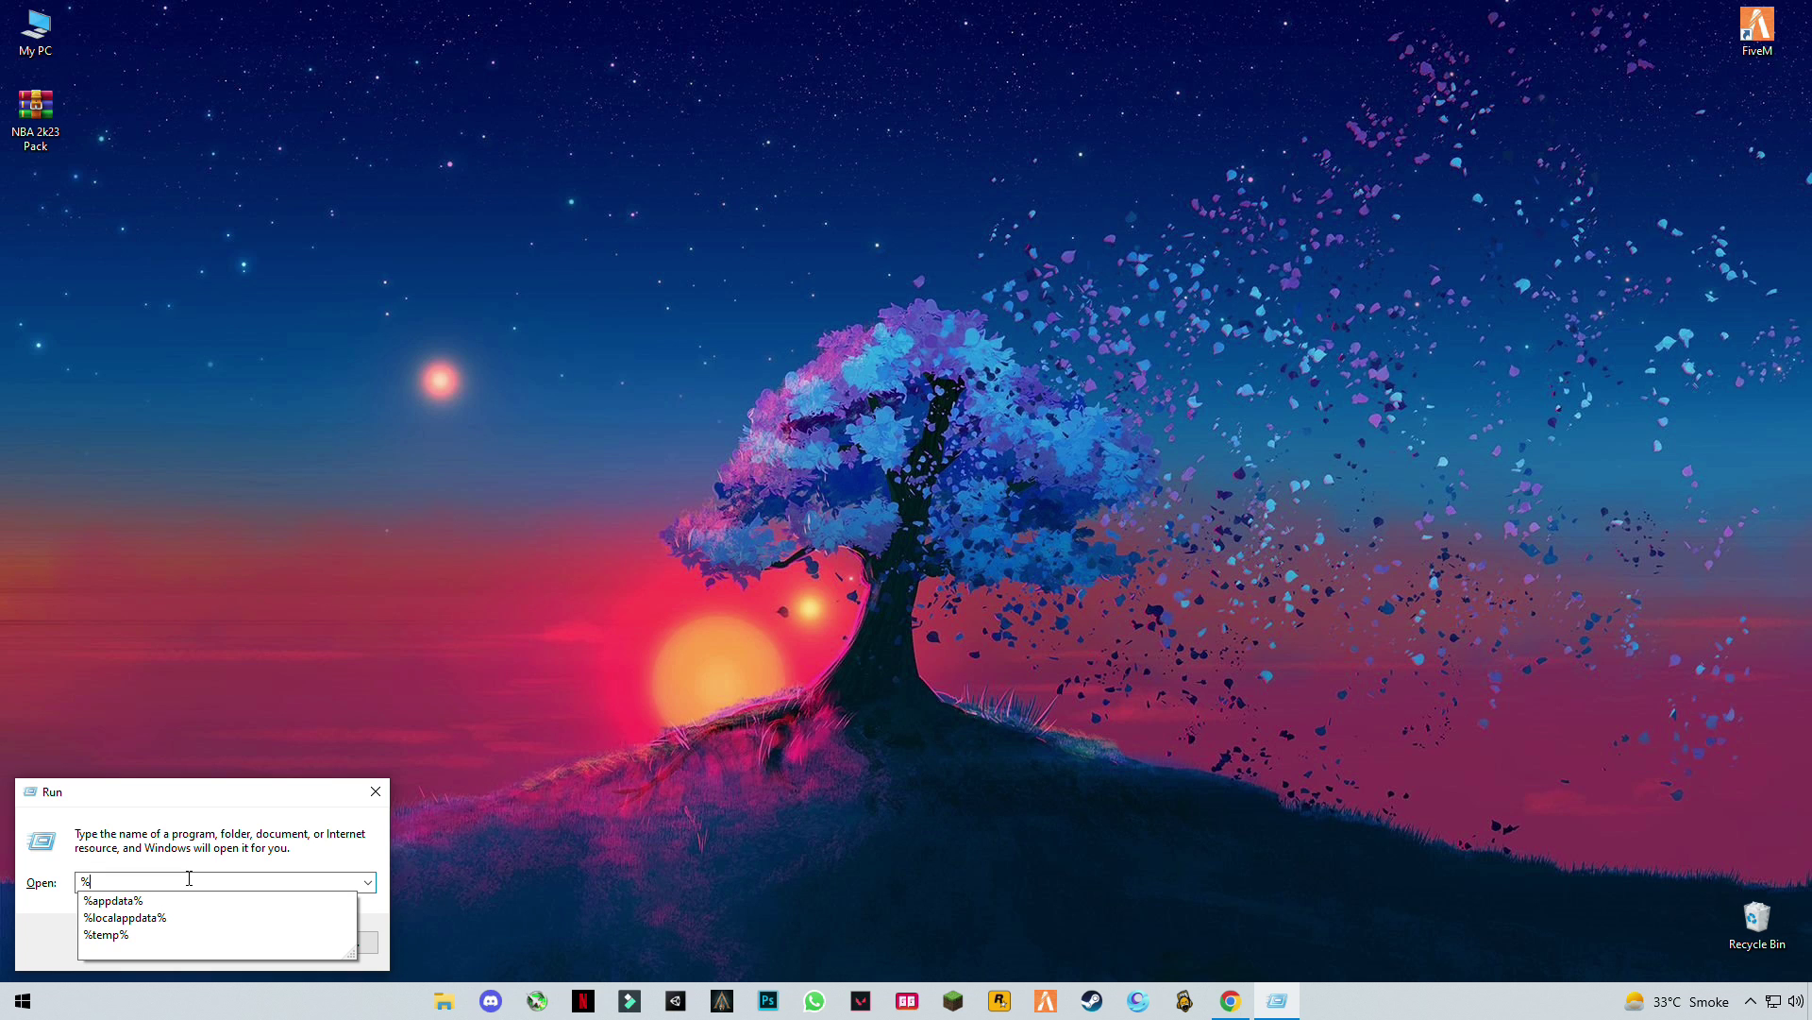
{"action": "type", "text": "temp"}
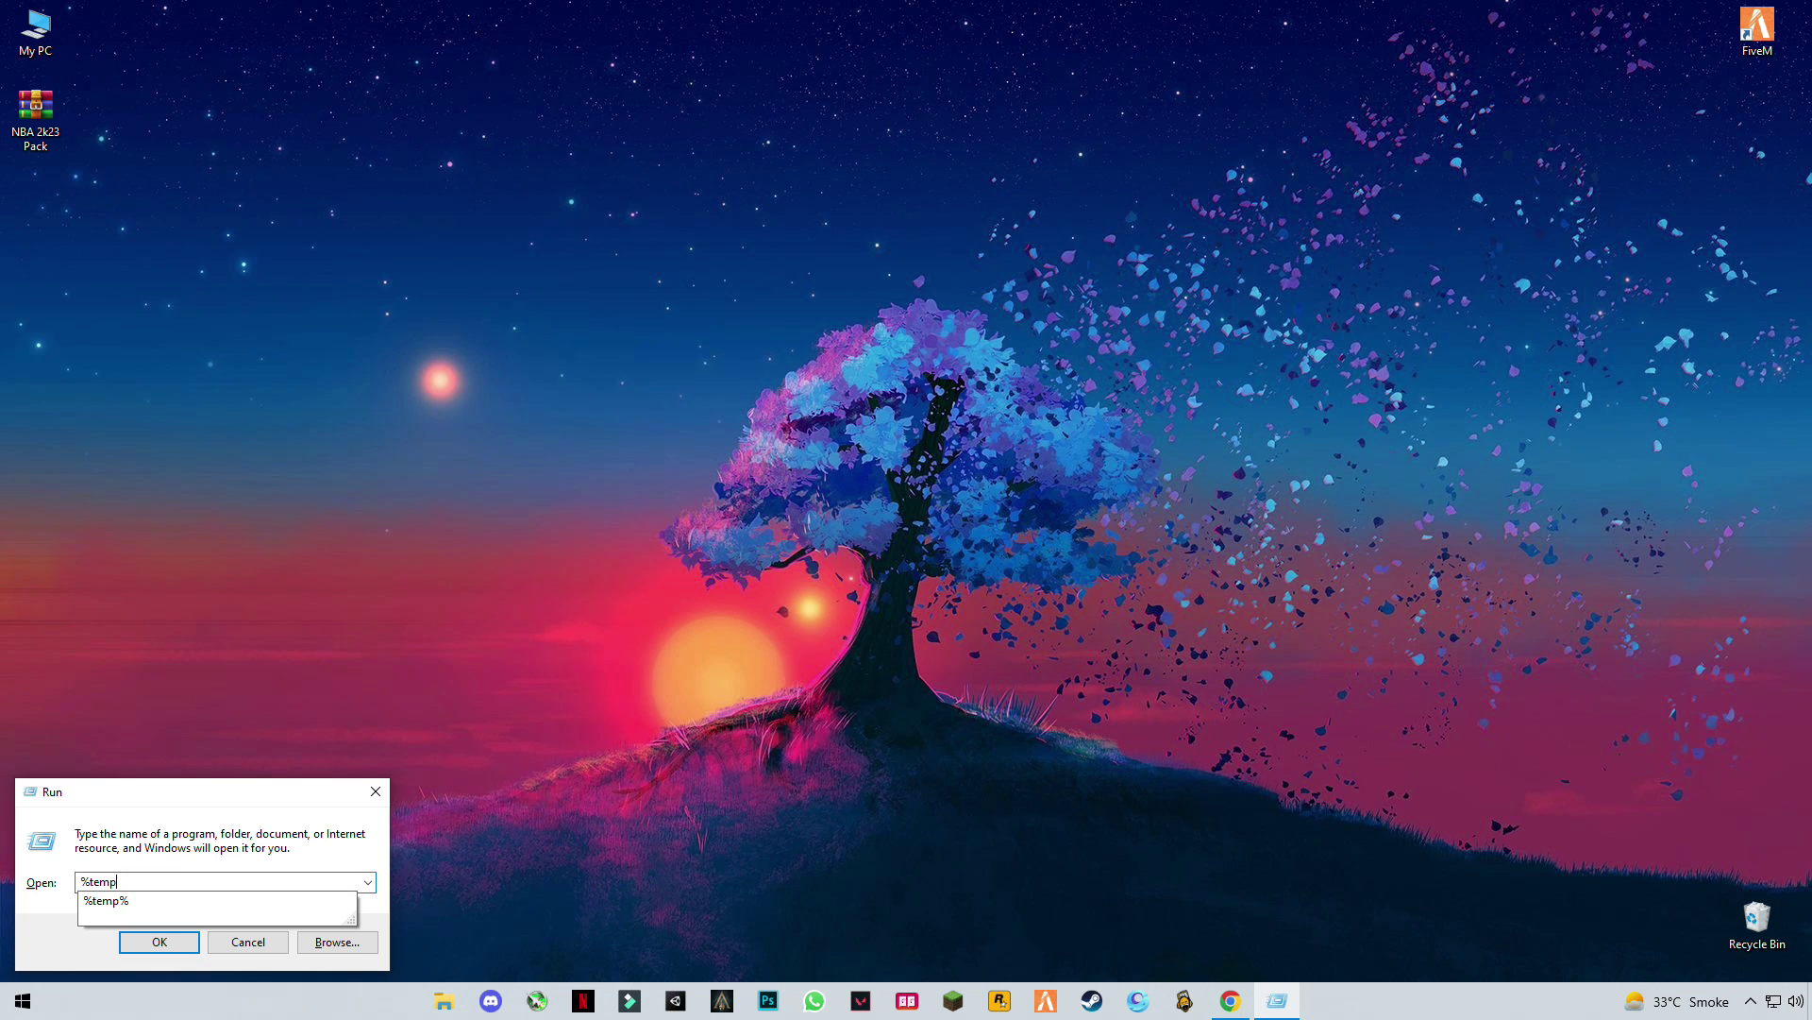
{"action": "type", "text": "%"}
{"action": "key", "text": "Return"}
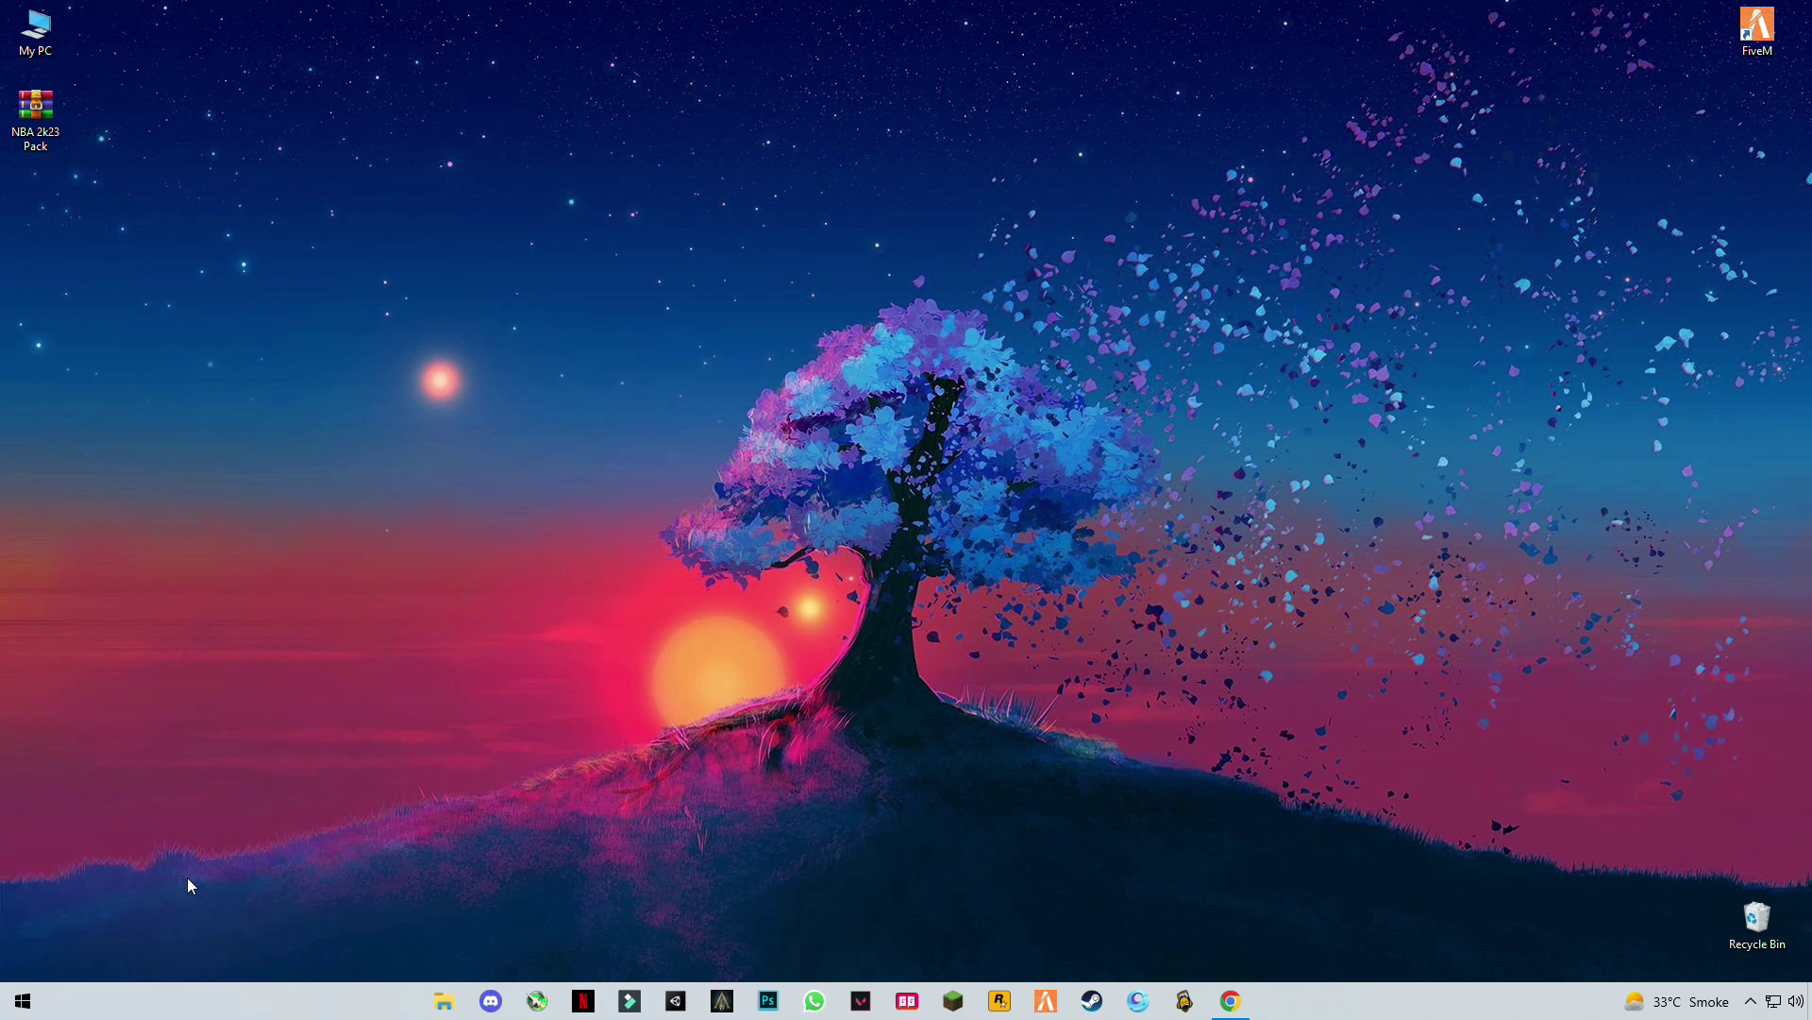
Delete everything in the Temp folder, skipping in-use files, and close the window
{"action": "left_click", "coordinate": [404, 647]}
{"action": "key", "text": "ctrl+a"}
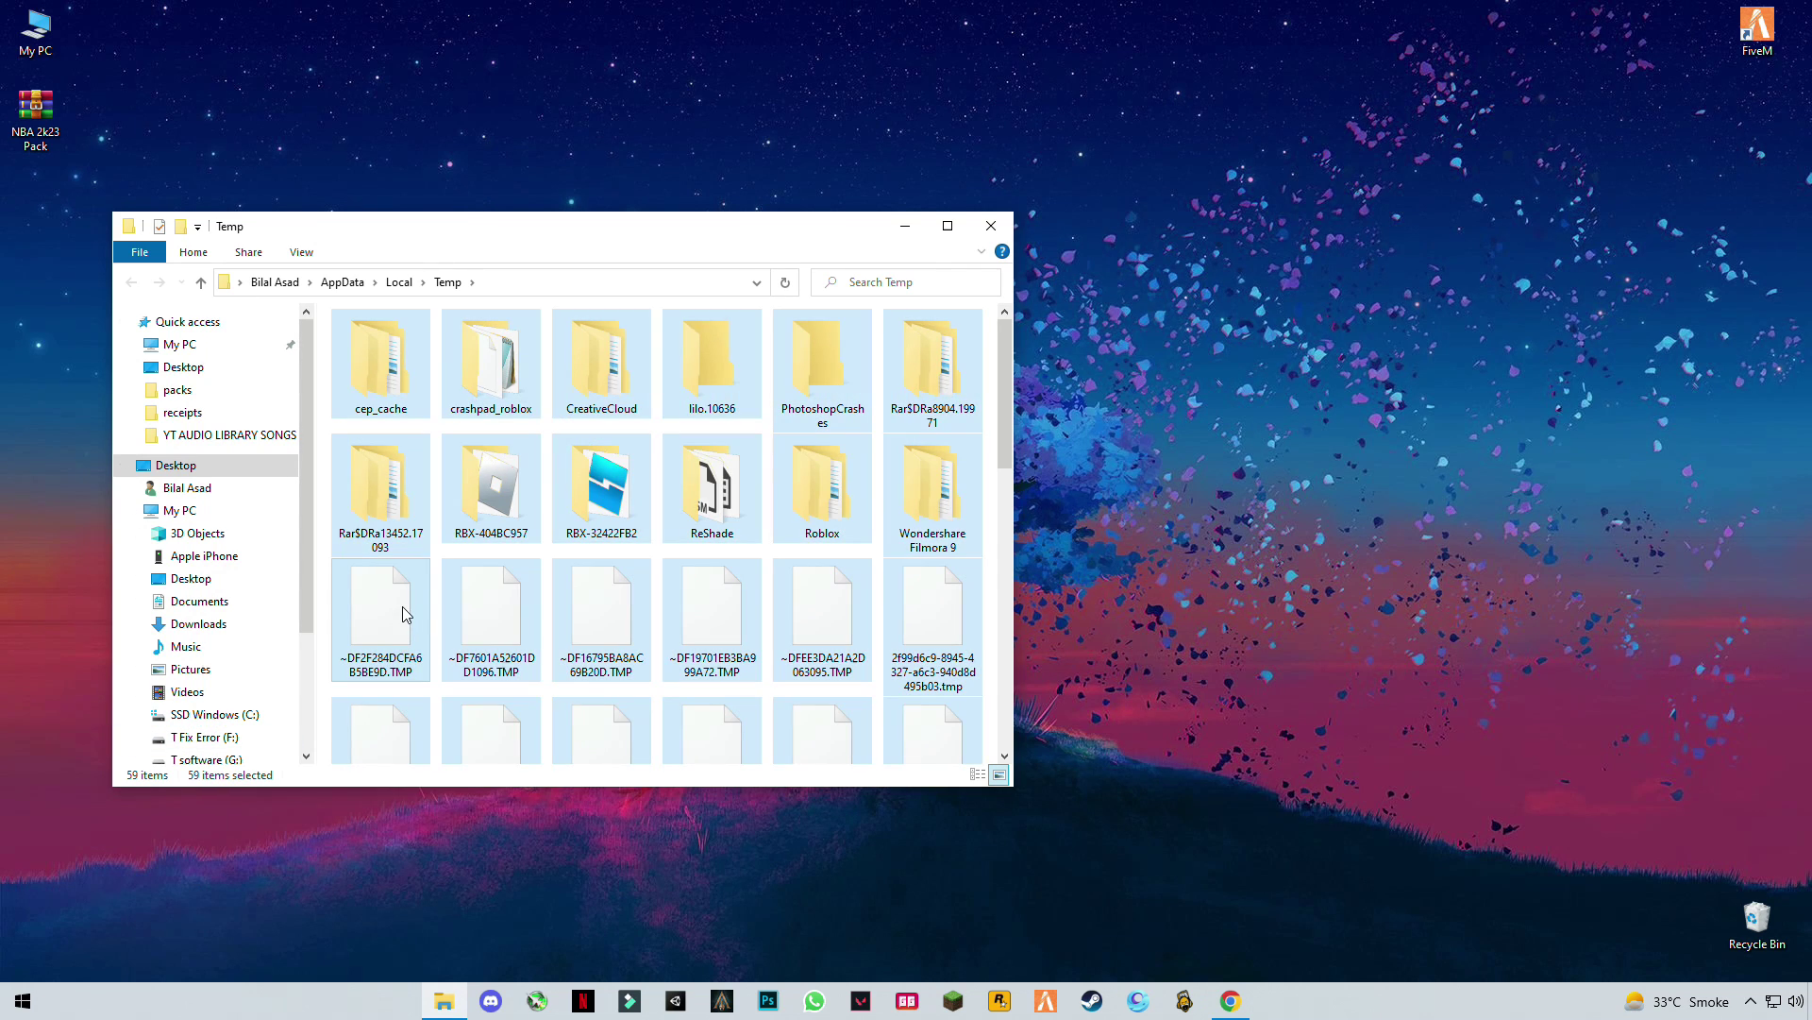
{"action": "right_click", "coordinate": [406, 612]}
{"action": "left_click", "coordinate": [175, 876]}
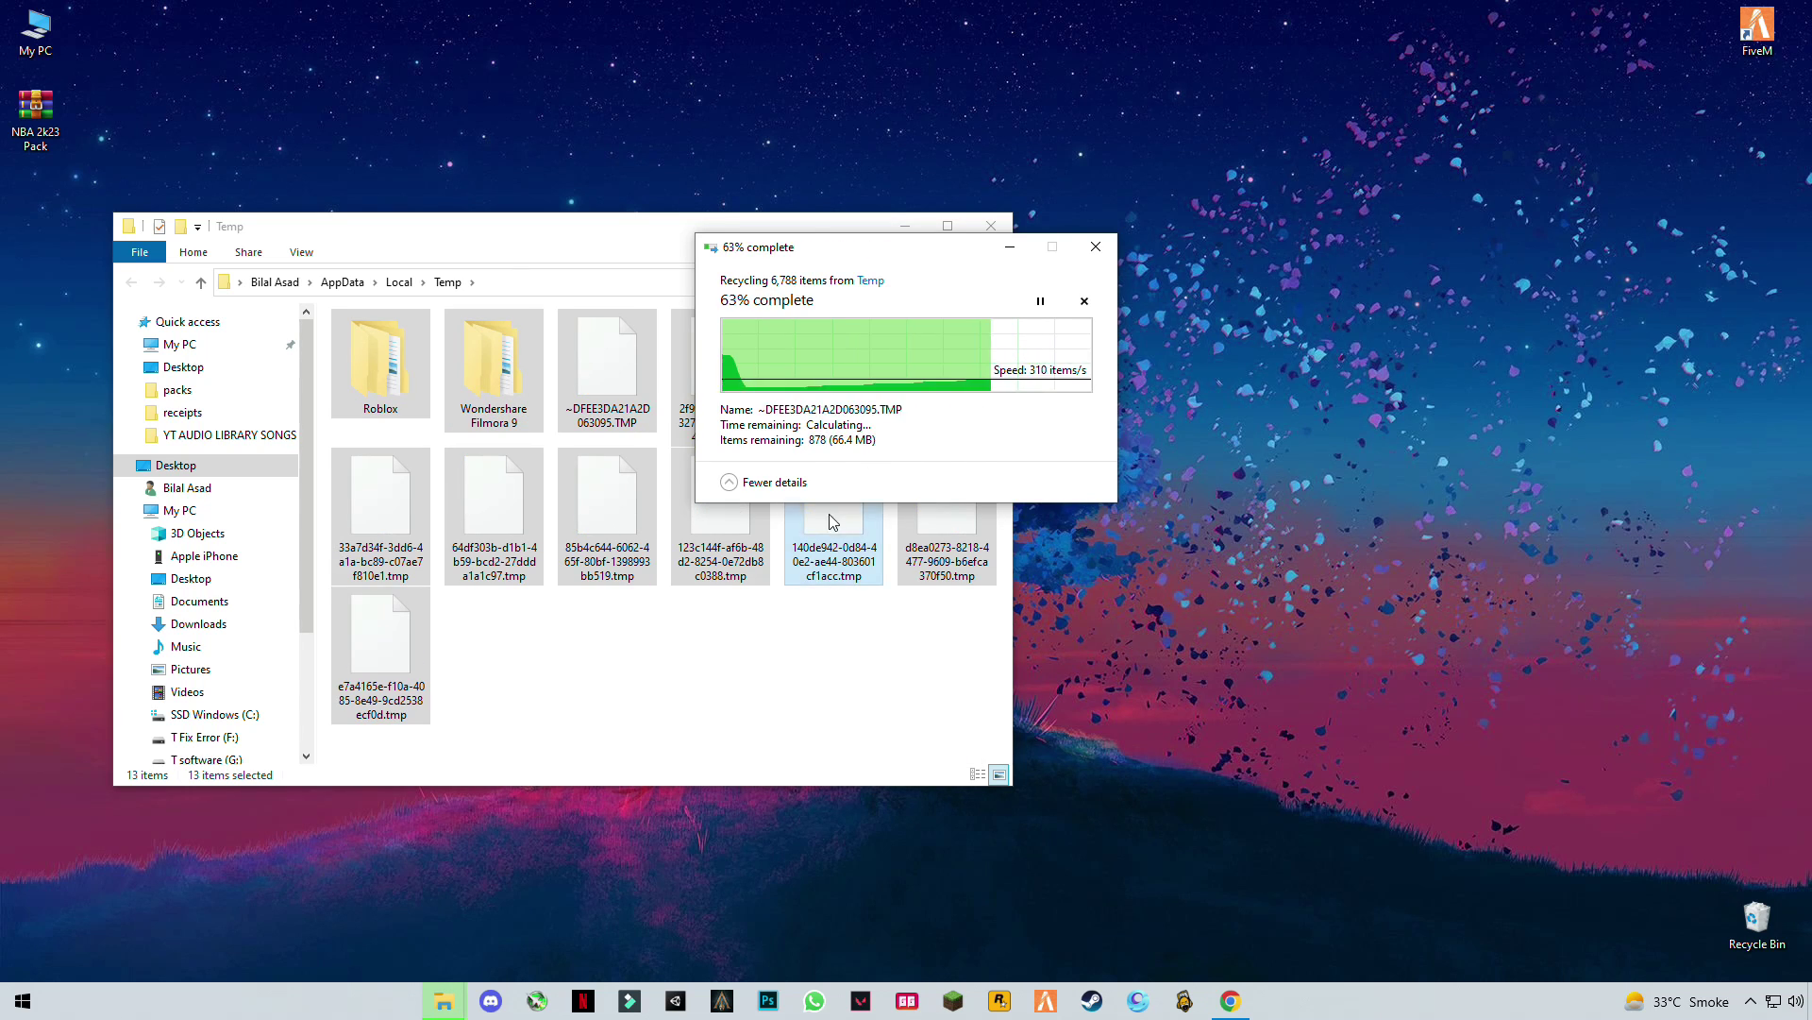
{"action": "left_click", "coordinate": [952, 437]}
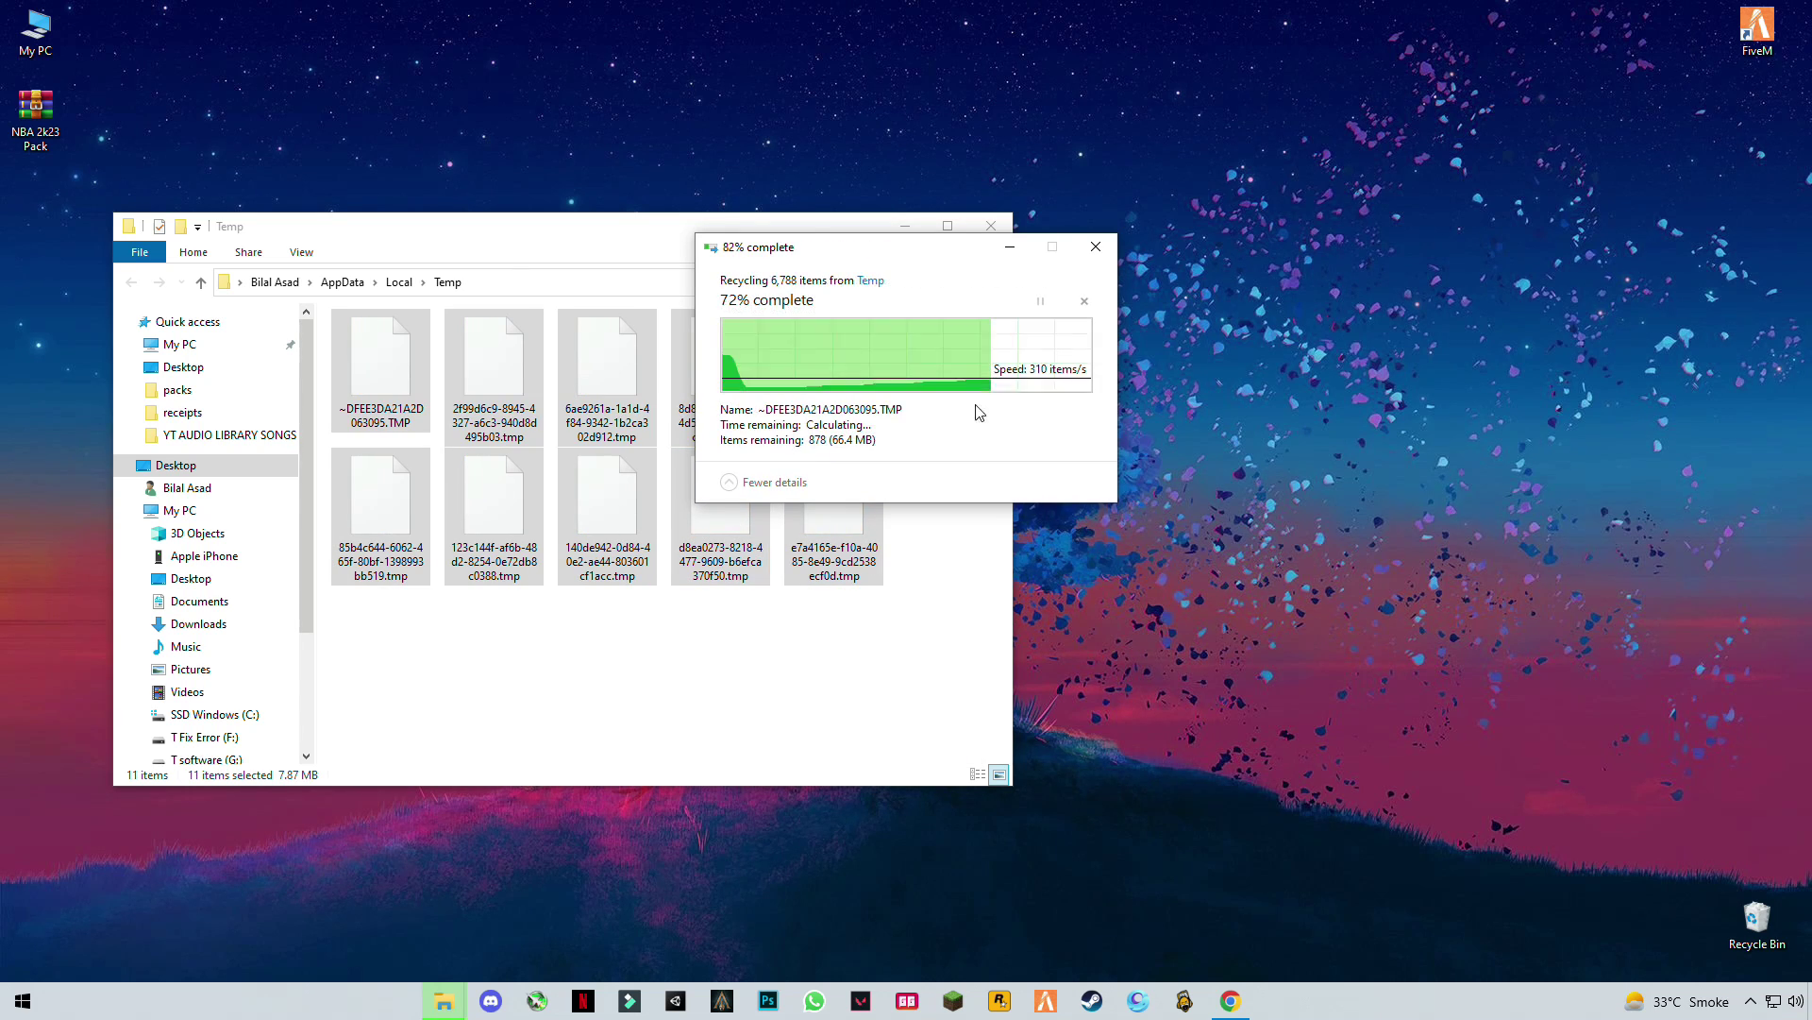
{"action": "left_click", "coordinate": [991, 229]}
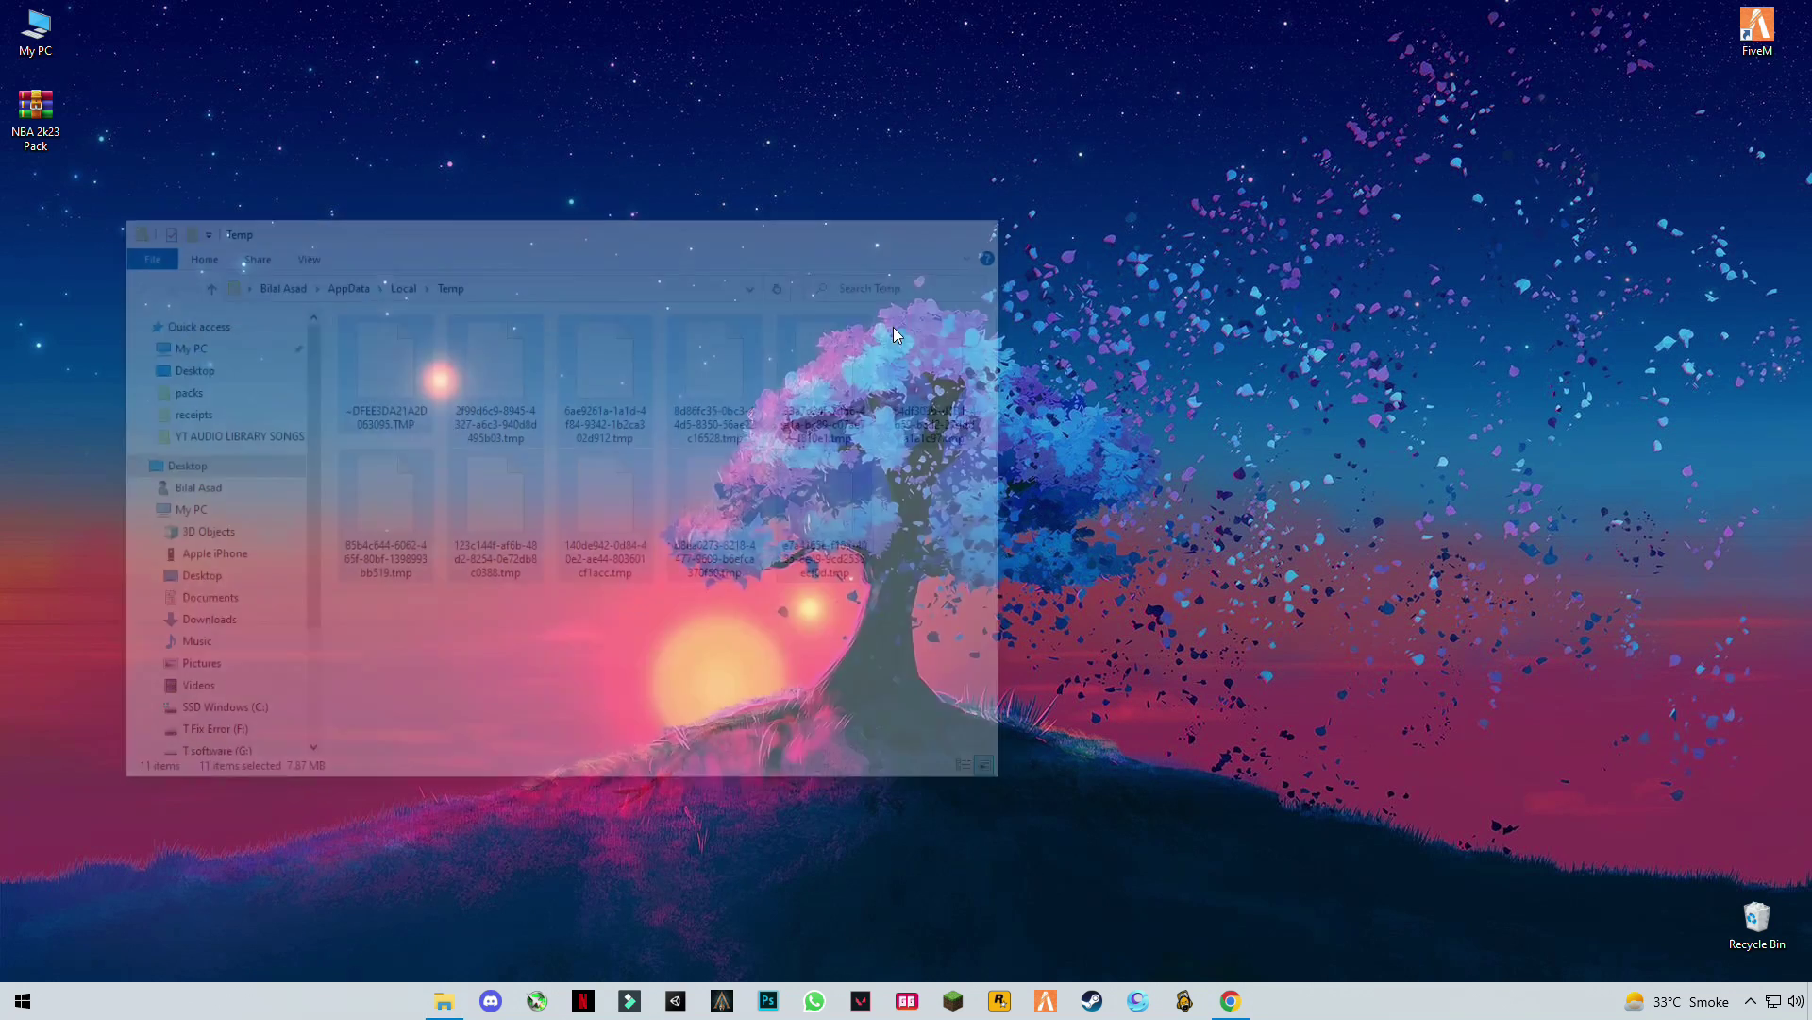
Open C:\Windows\Temp and delete all its files with administrator permission, skipping in-use ones
{"action": "key", "text": "super+r"}
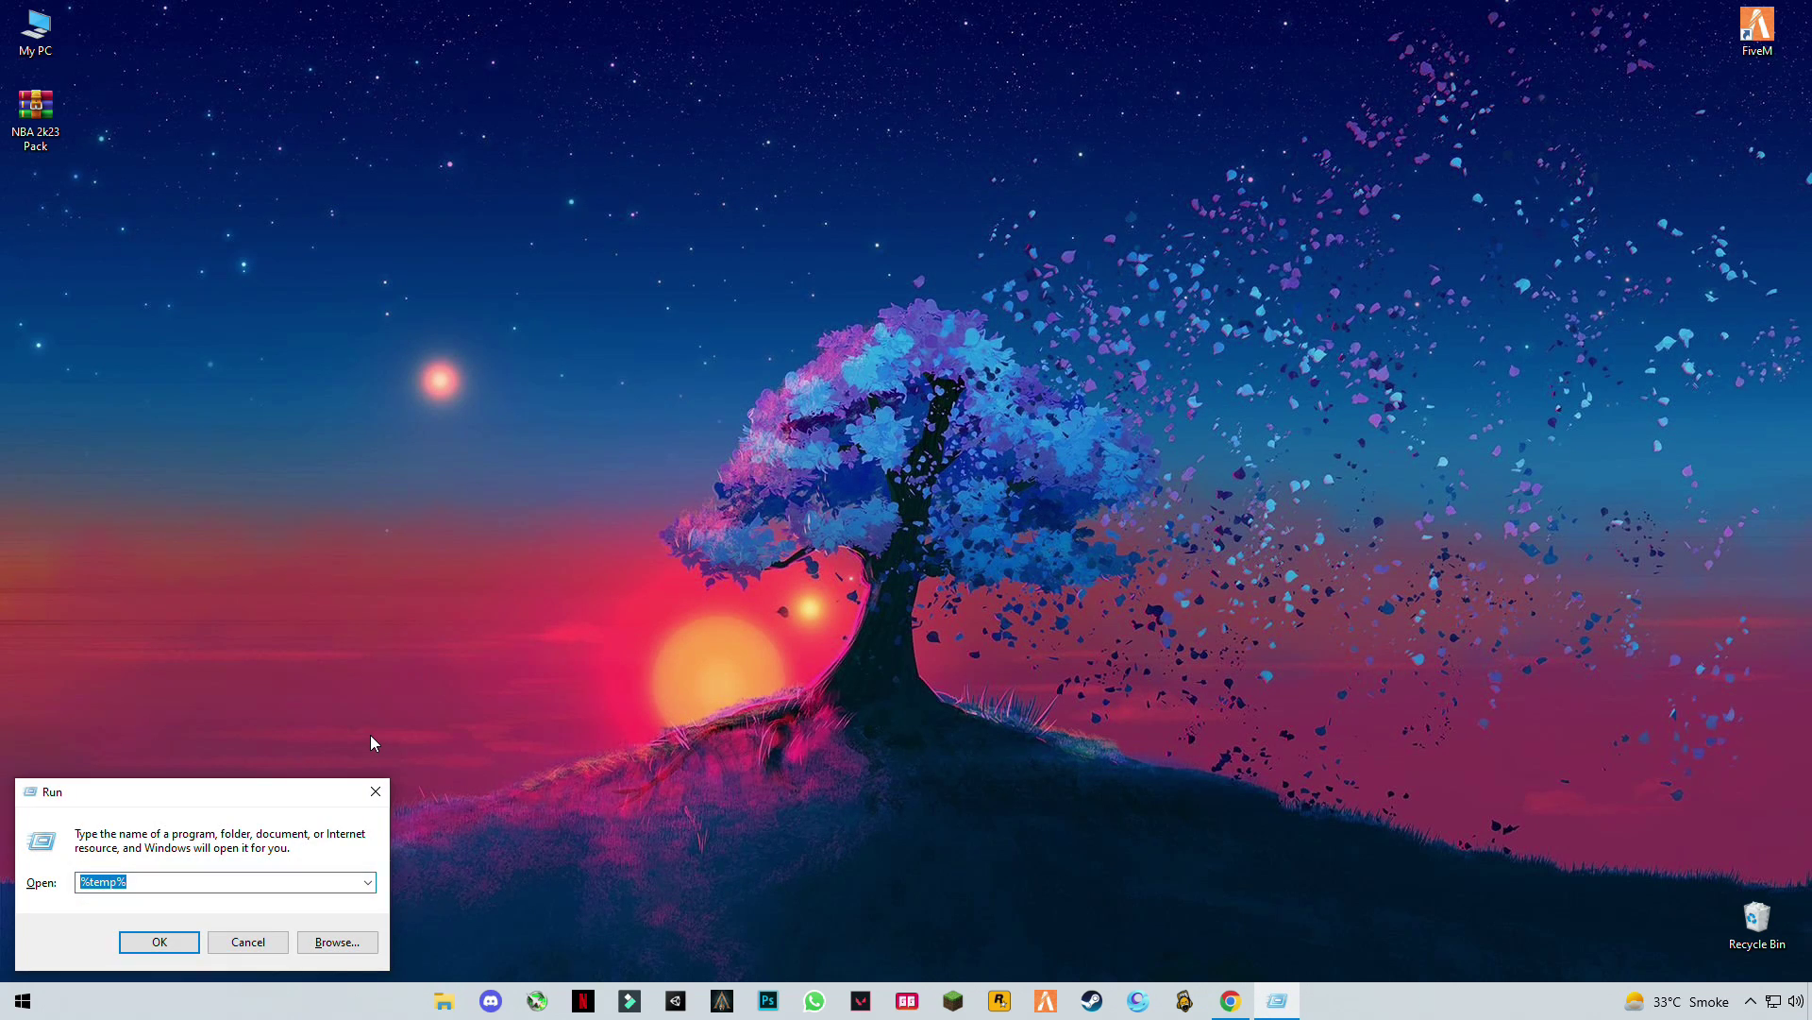
{"action": "left_click", "coordinate": [152, 881]}
{"action": "left_click", "coordinate": [159, 941]}
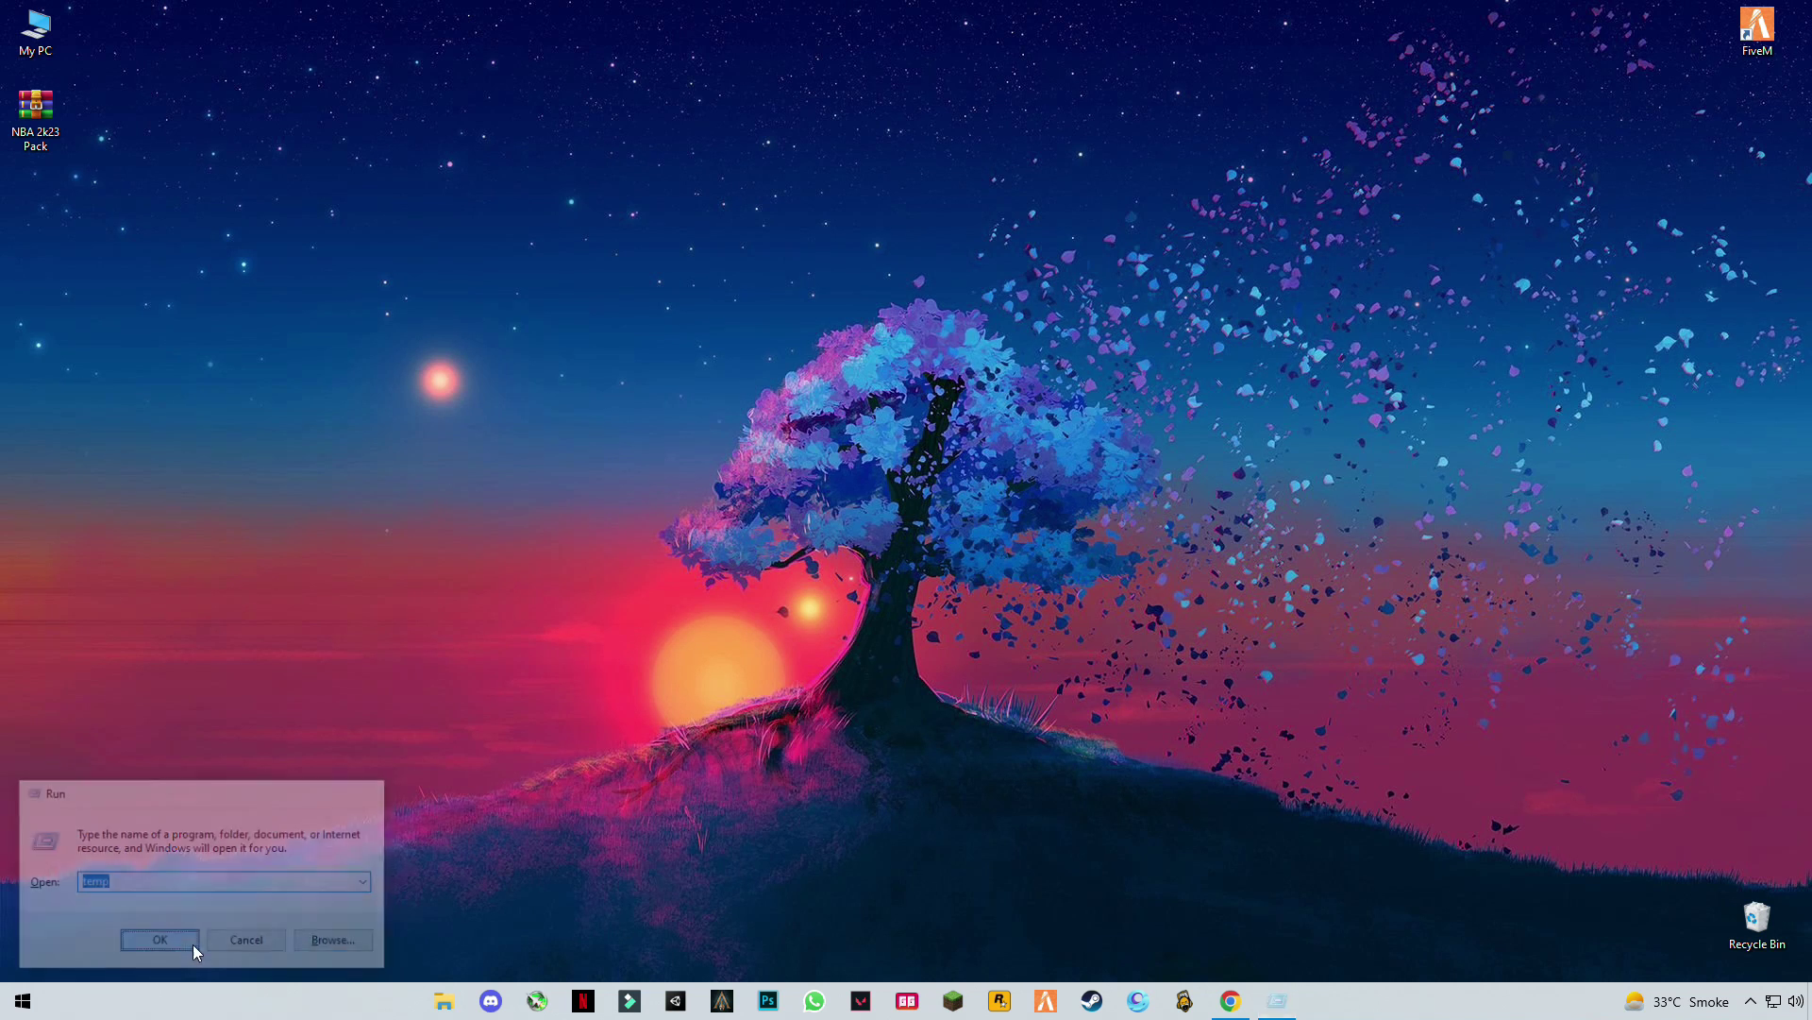
{"action": "left_click", "coordinate": [533, 548]}
{"action": "key", "text": "ctrl+a"}
{"action": "right_click", "coordinate": [519, 545]}
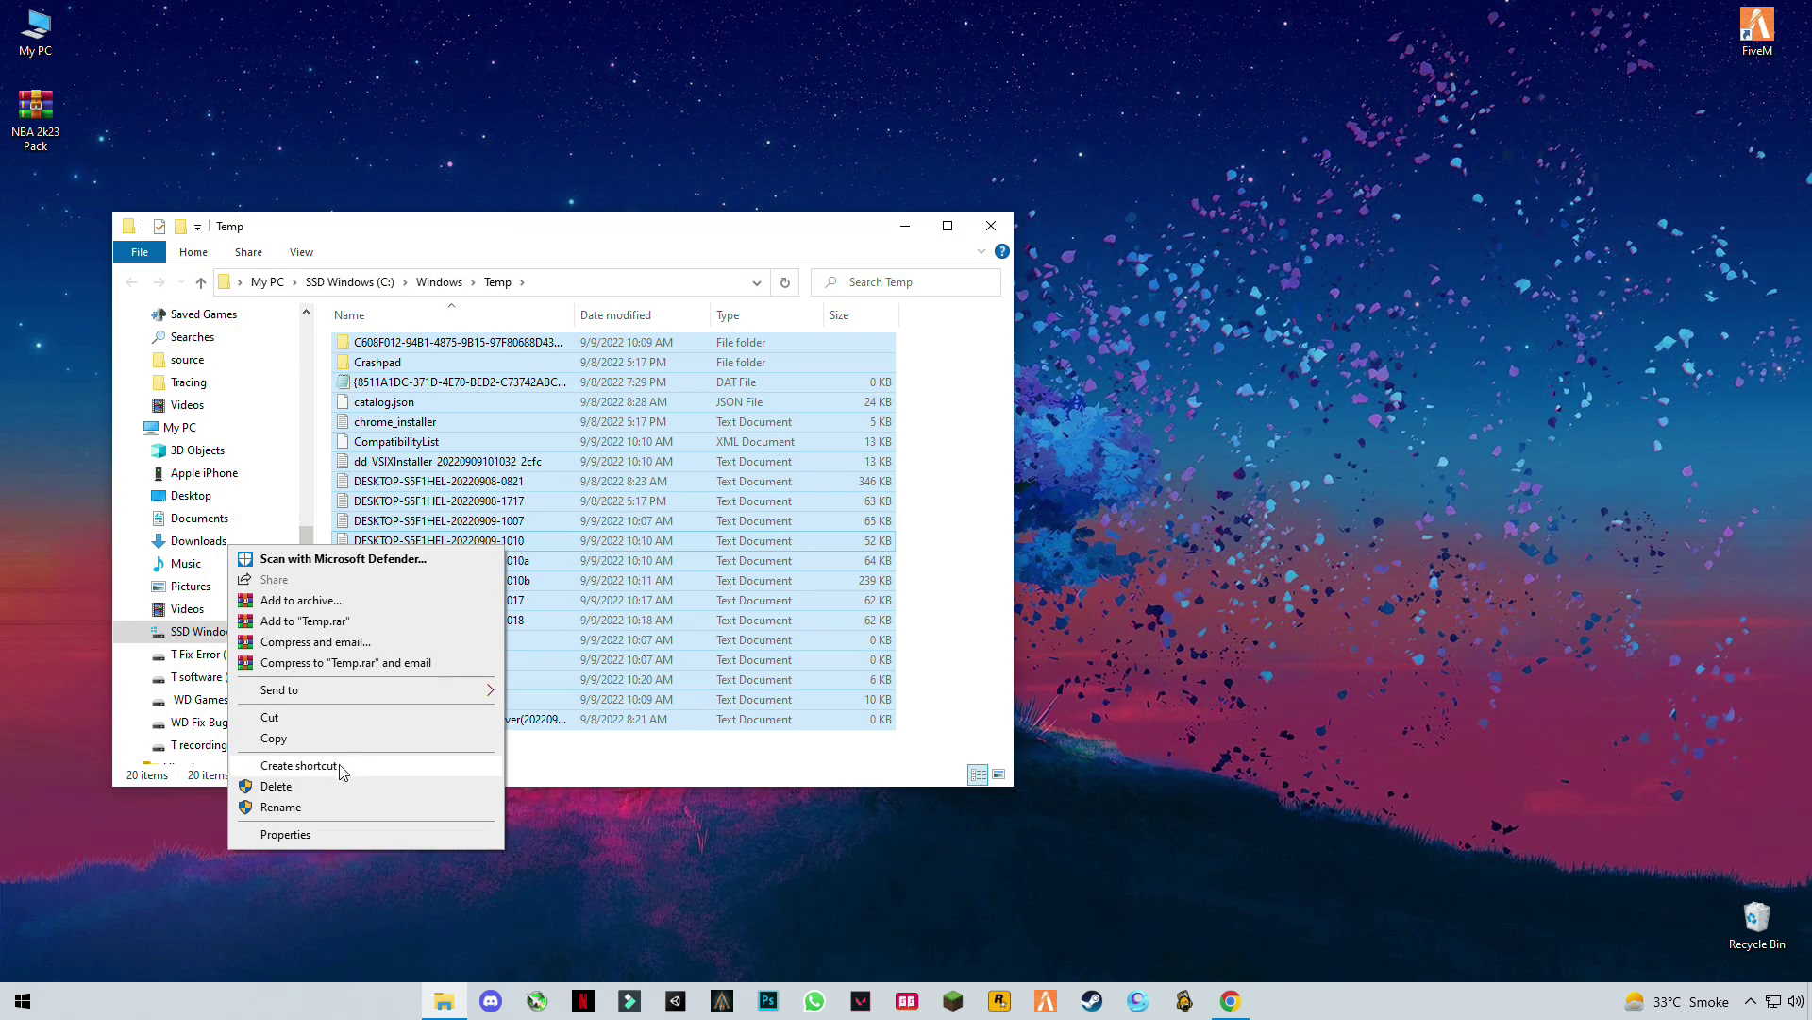
{"action": "left_click", "coordinate": [317, 787]}
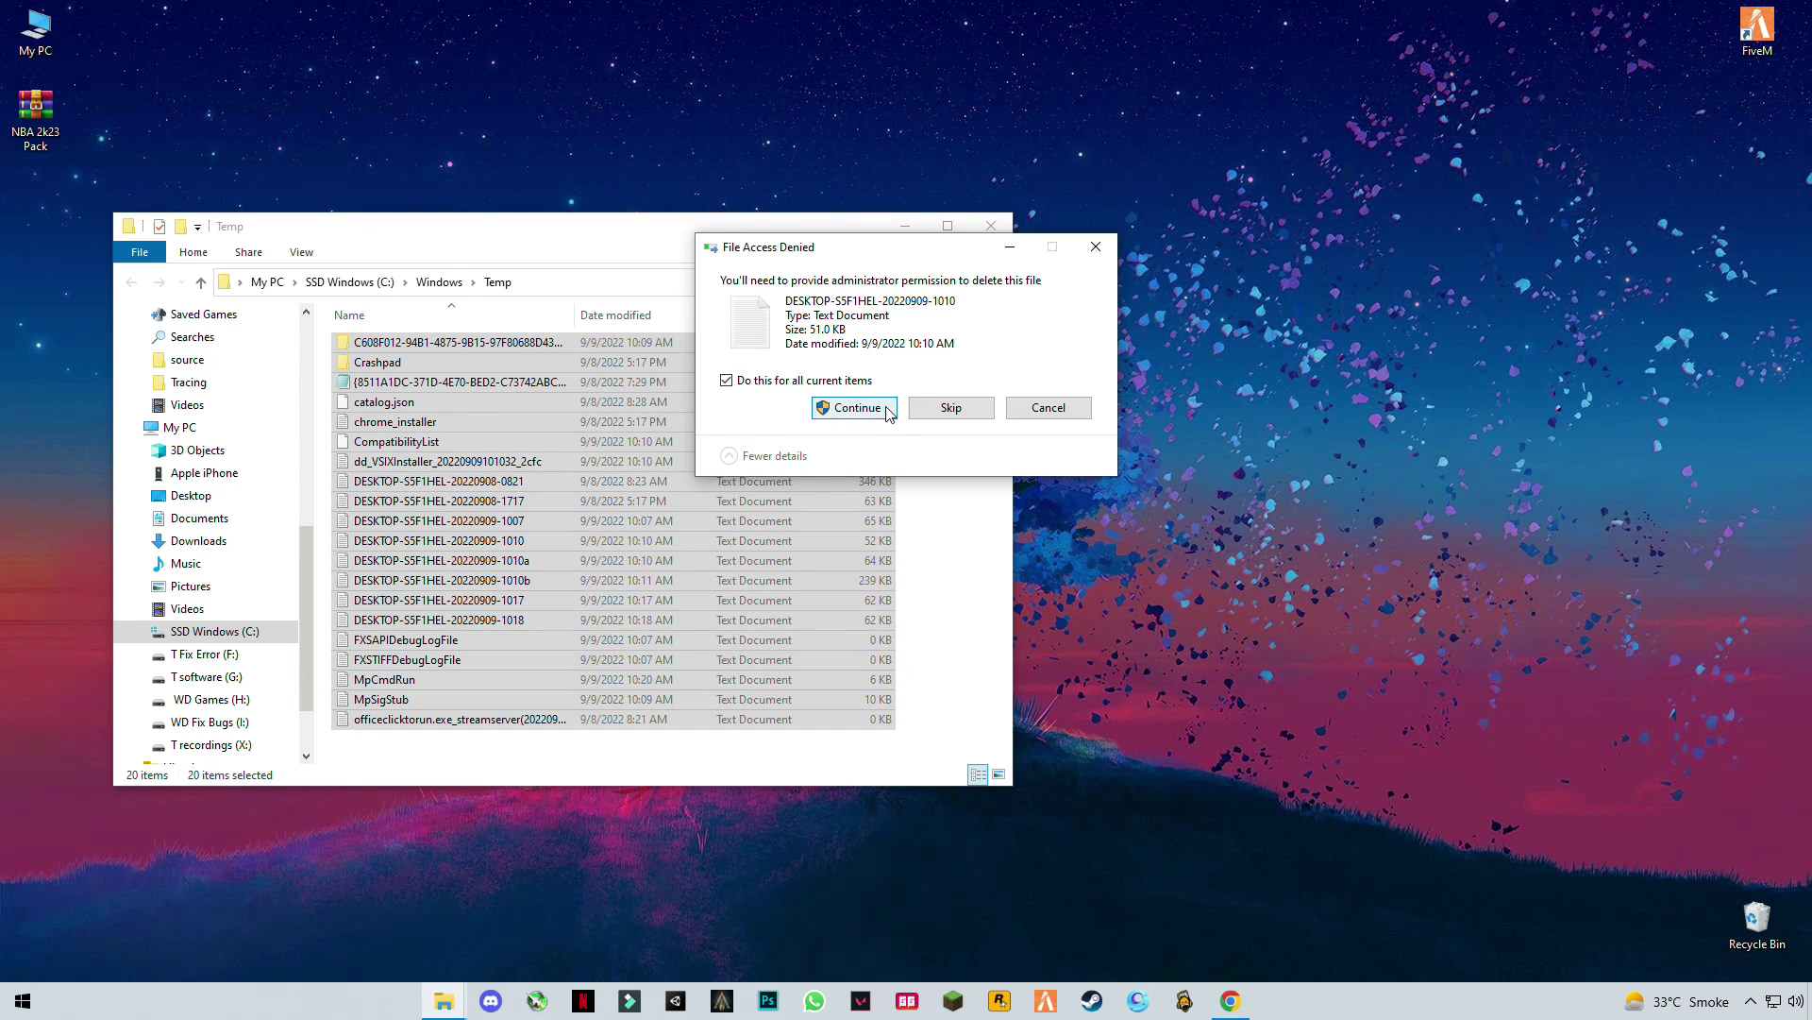
{"action": "left_click", "coordinate": [883, 408]}
{"action": "left_click", "coordinate": [854, 422]}
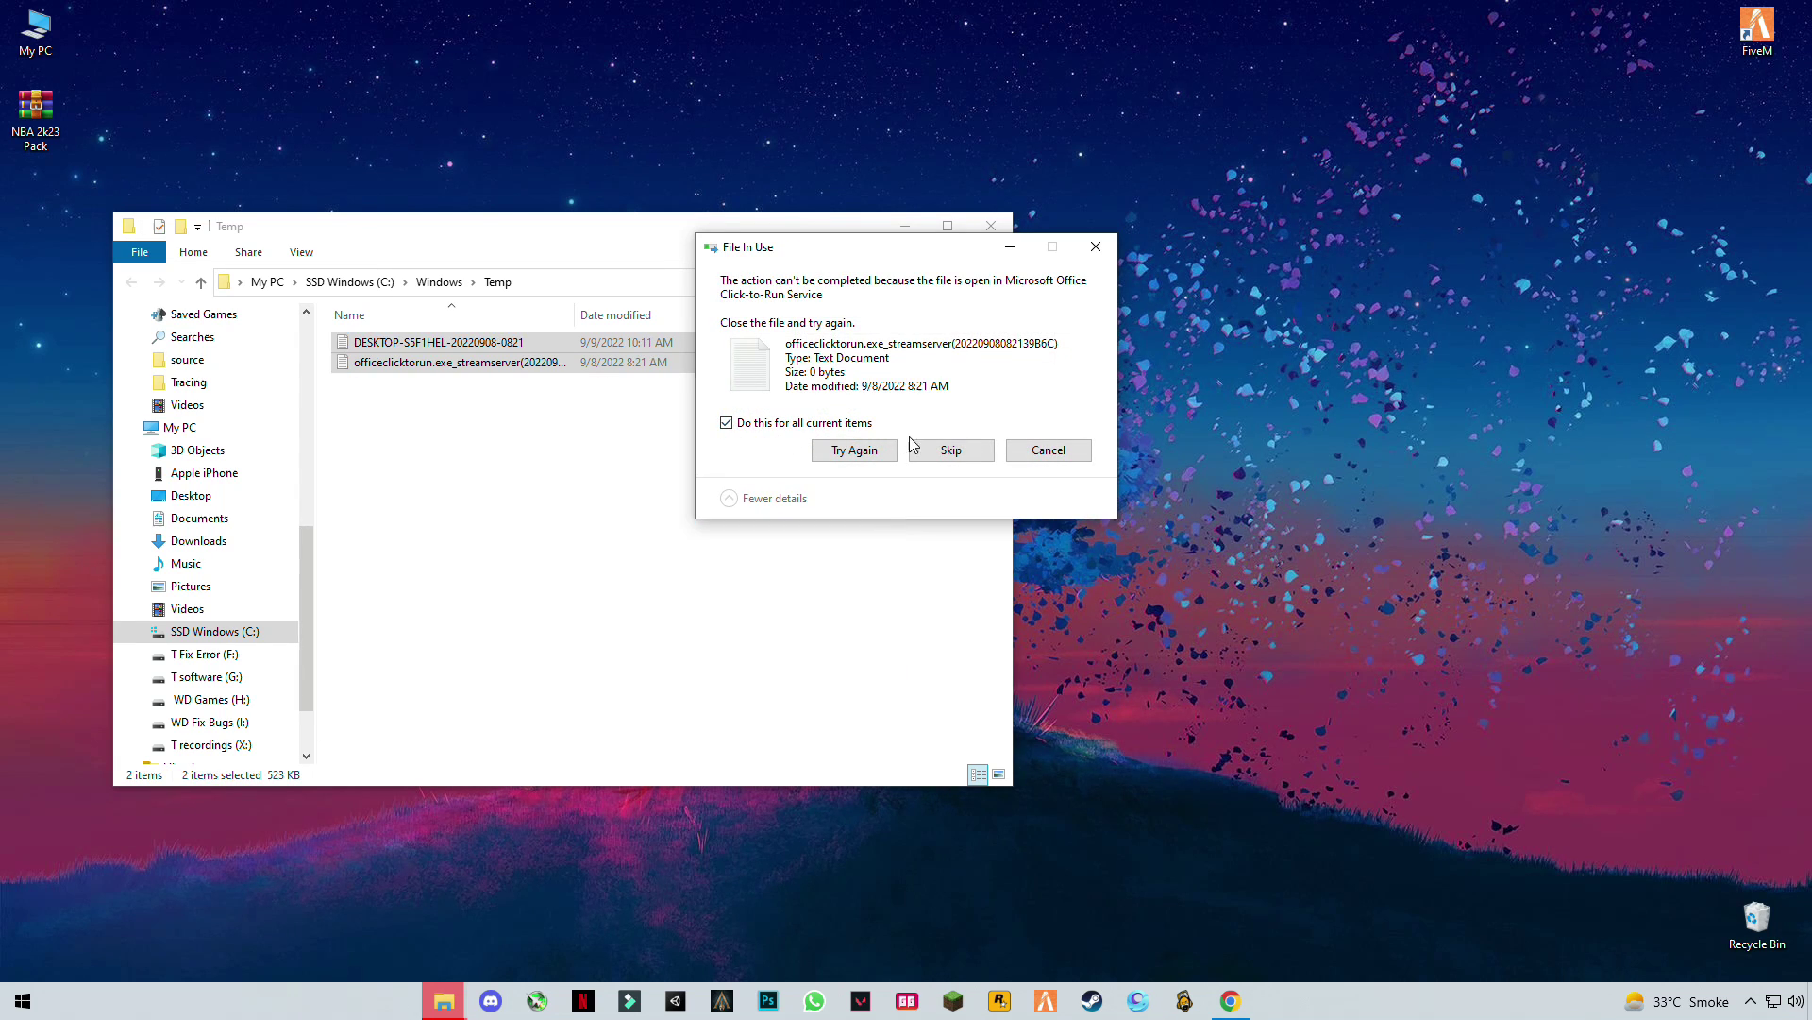
{"action": "left_click", "coordinate": [956, 447]}
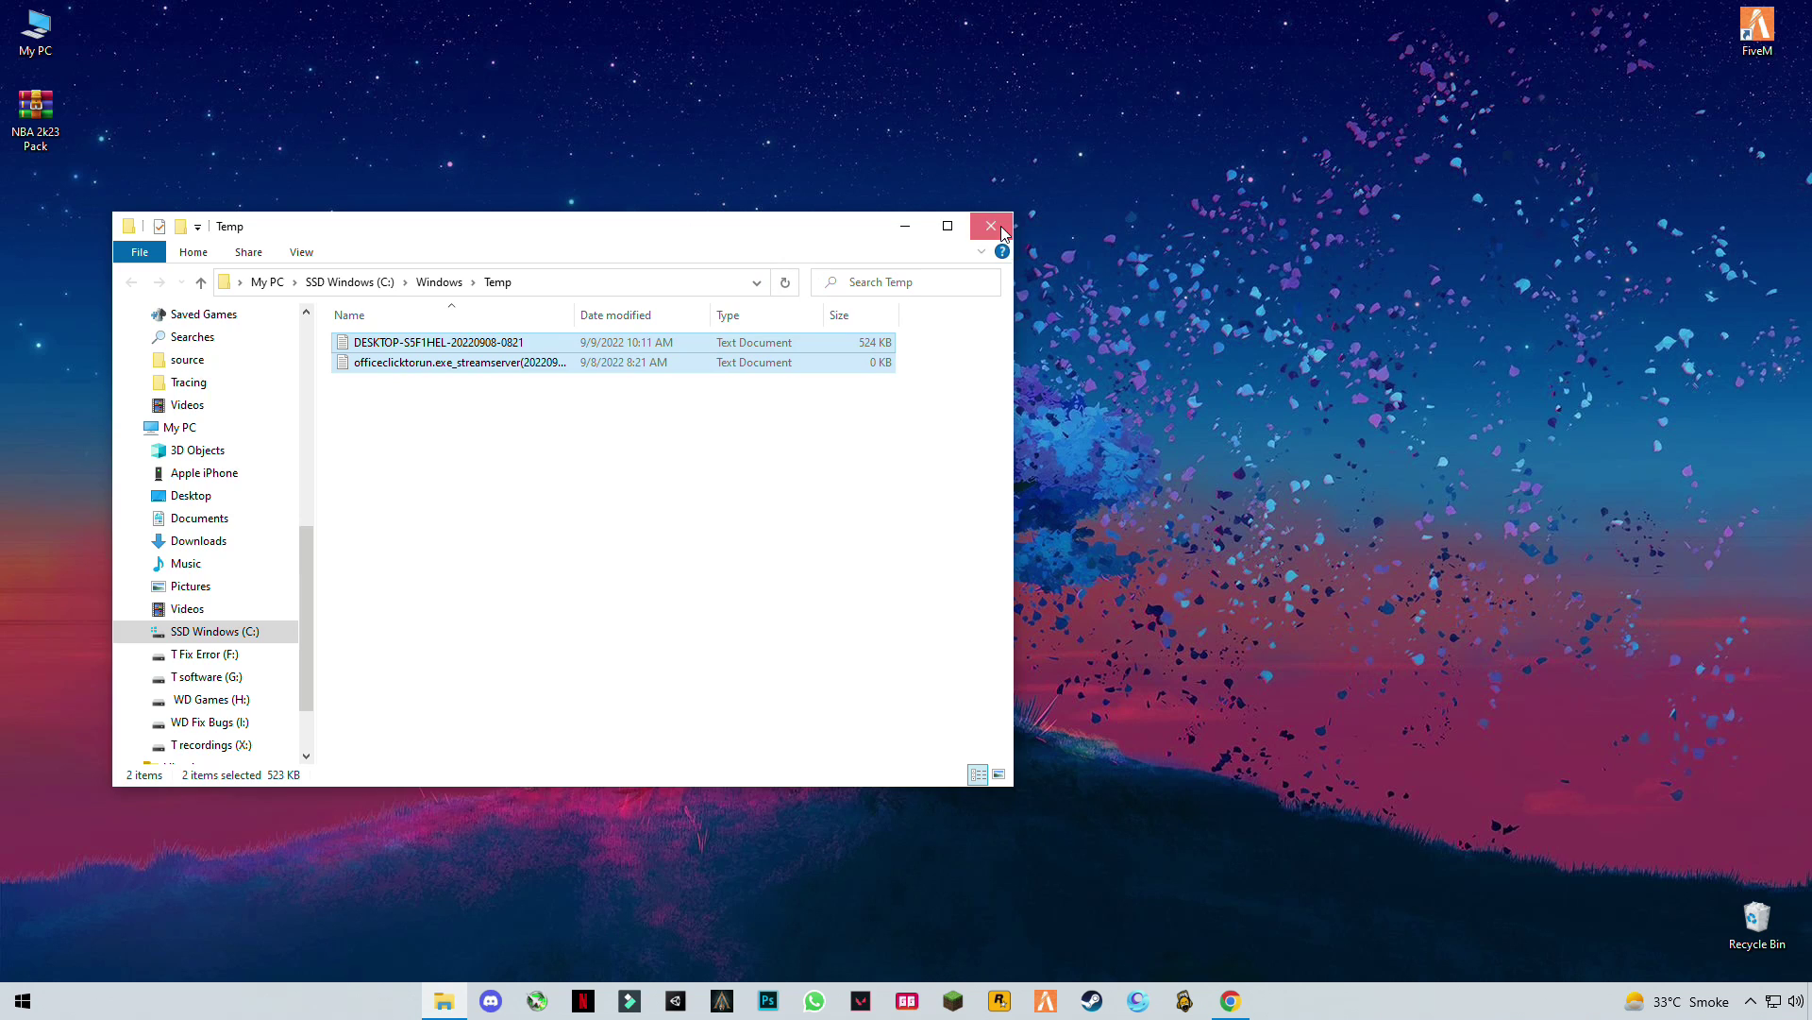
Close the folder window and empty the Recycle Bin
{"action": "left_click", "coordinate": [991, 225]}
{"action": "right_click", "coordinate": [1760, 923]}
{"action": "left_click", "coordinate": [1691, 816]}
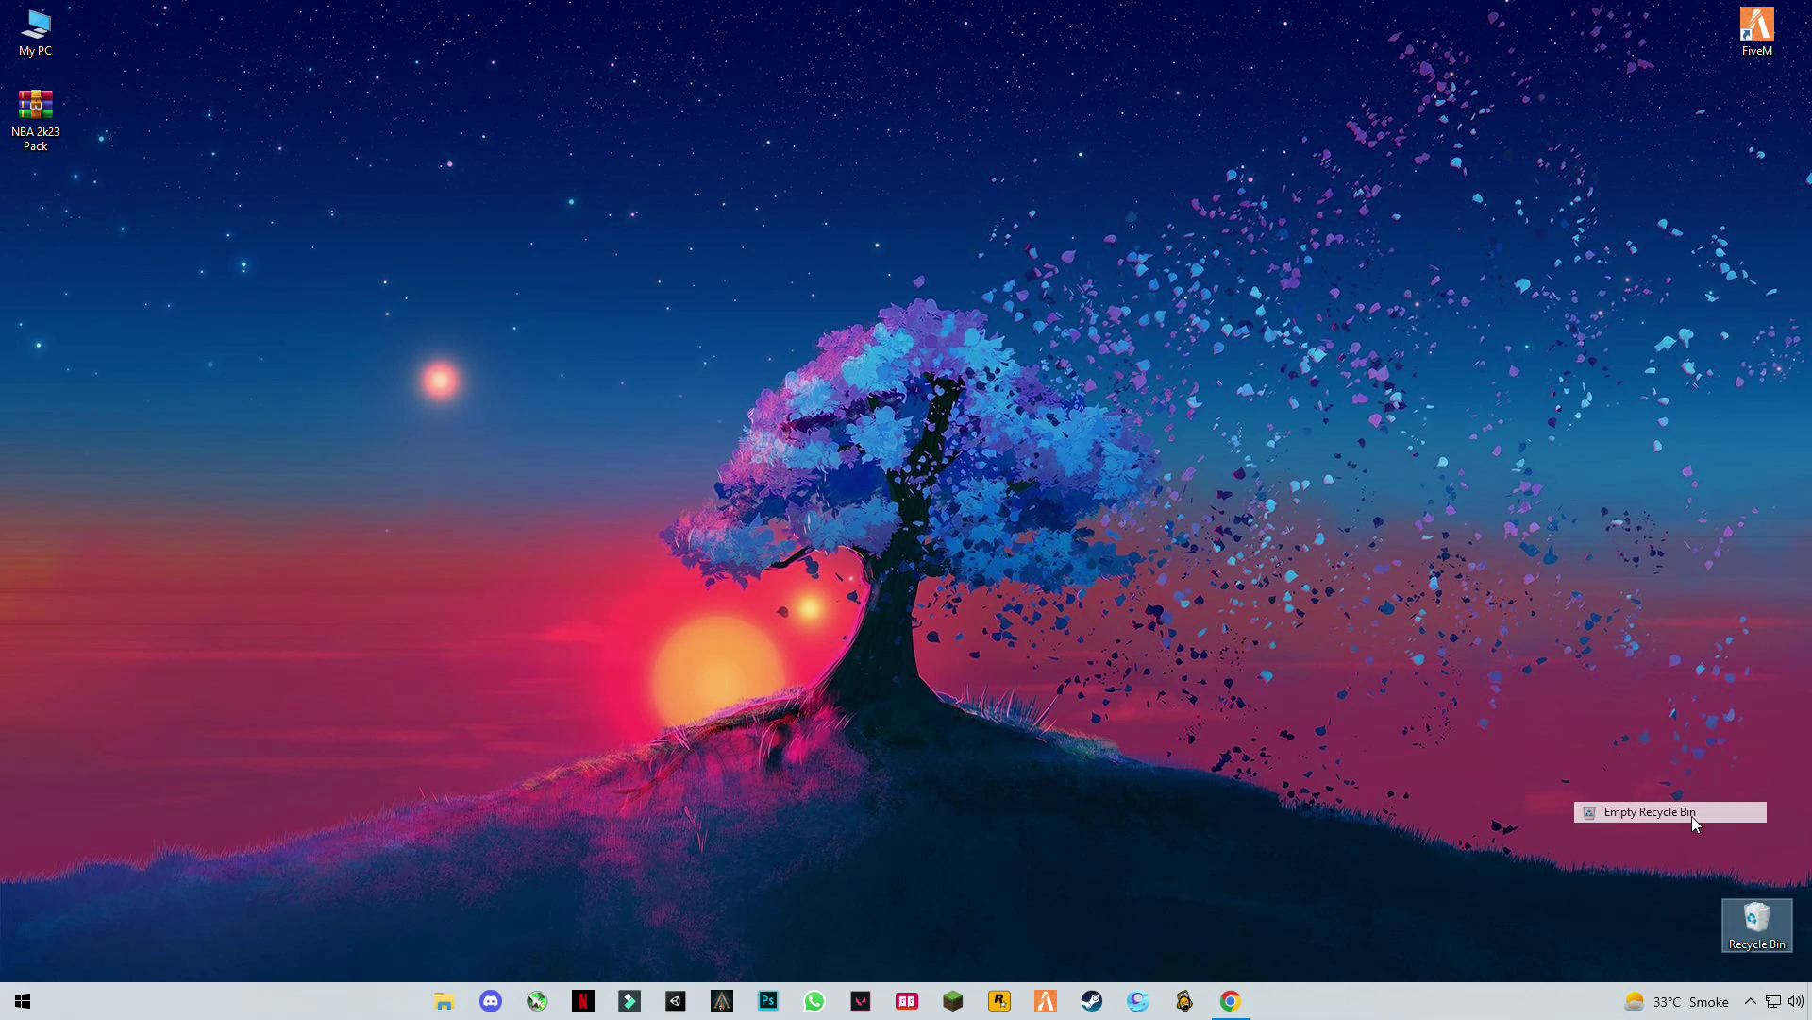
{"action": "left_click", "coordinate": [1008, 515]}
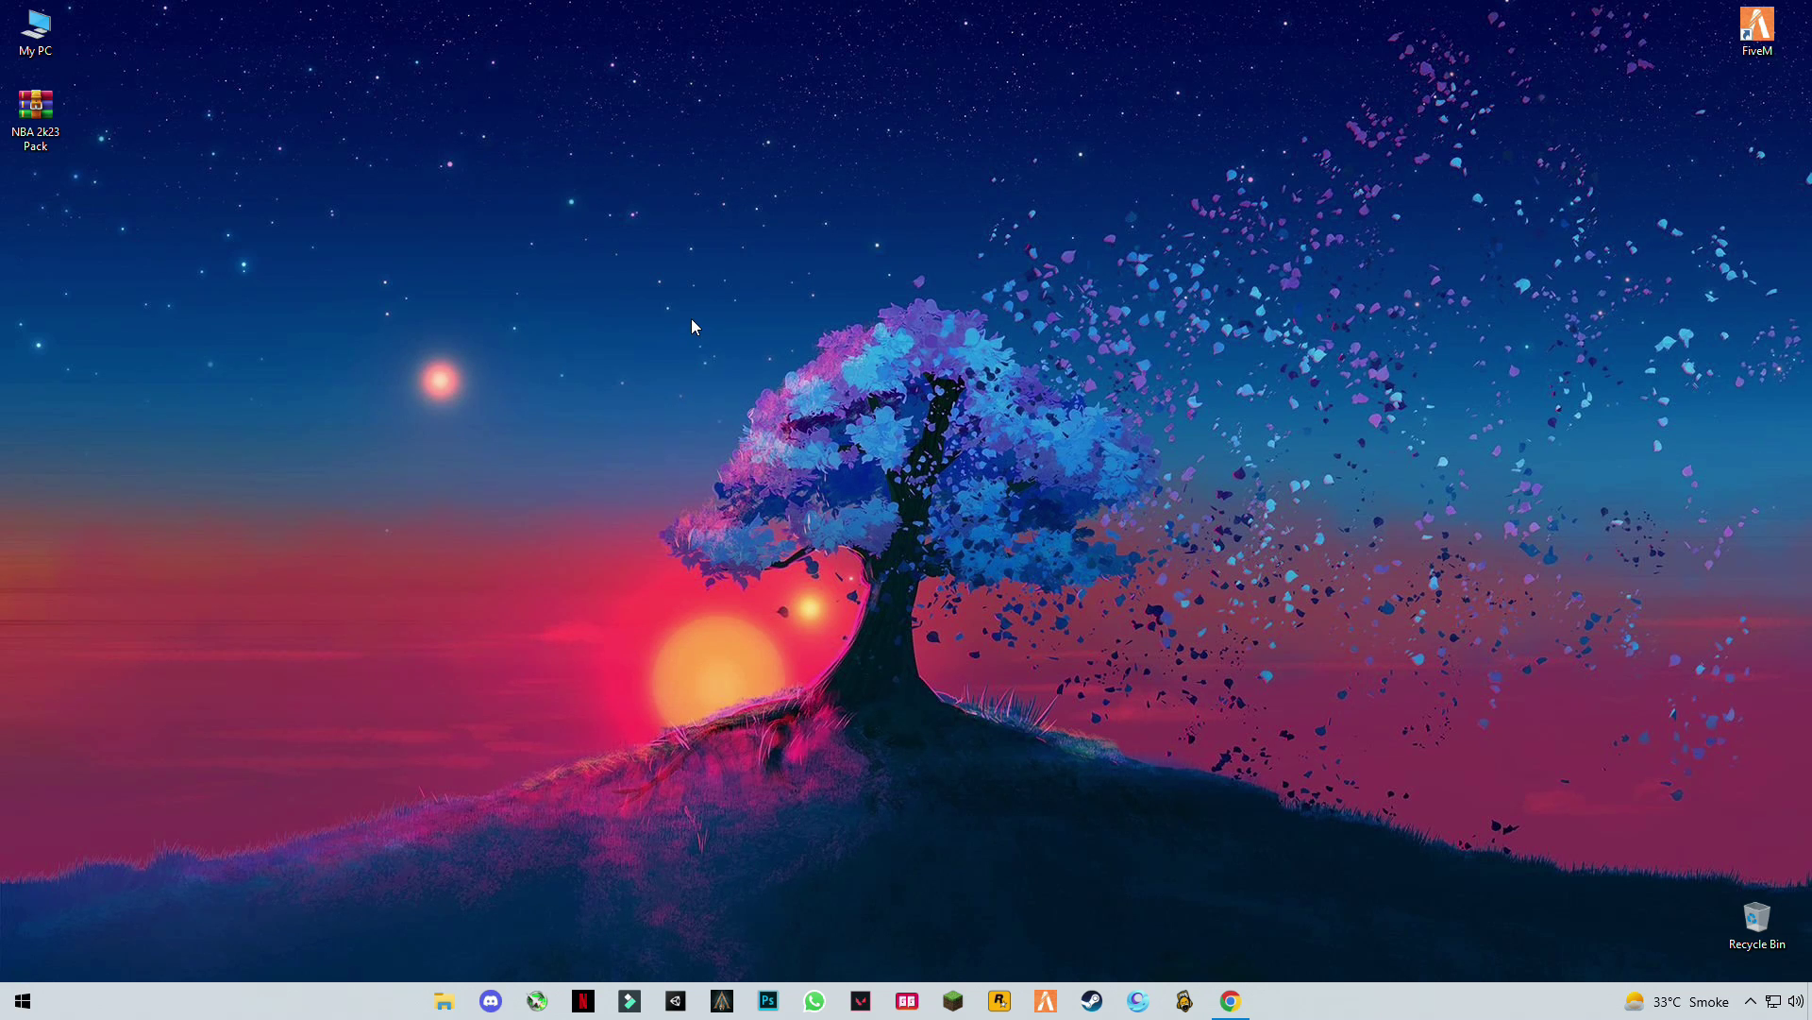
Extract the NBA 2k23 Pack archive to an 'NBA 2k23 Pack' desktop folder and open it
{"action": "right_click", "coordinate": [619, 303]}
{"action": "left_click", "coordinate": [423, 385]}
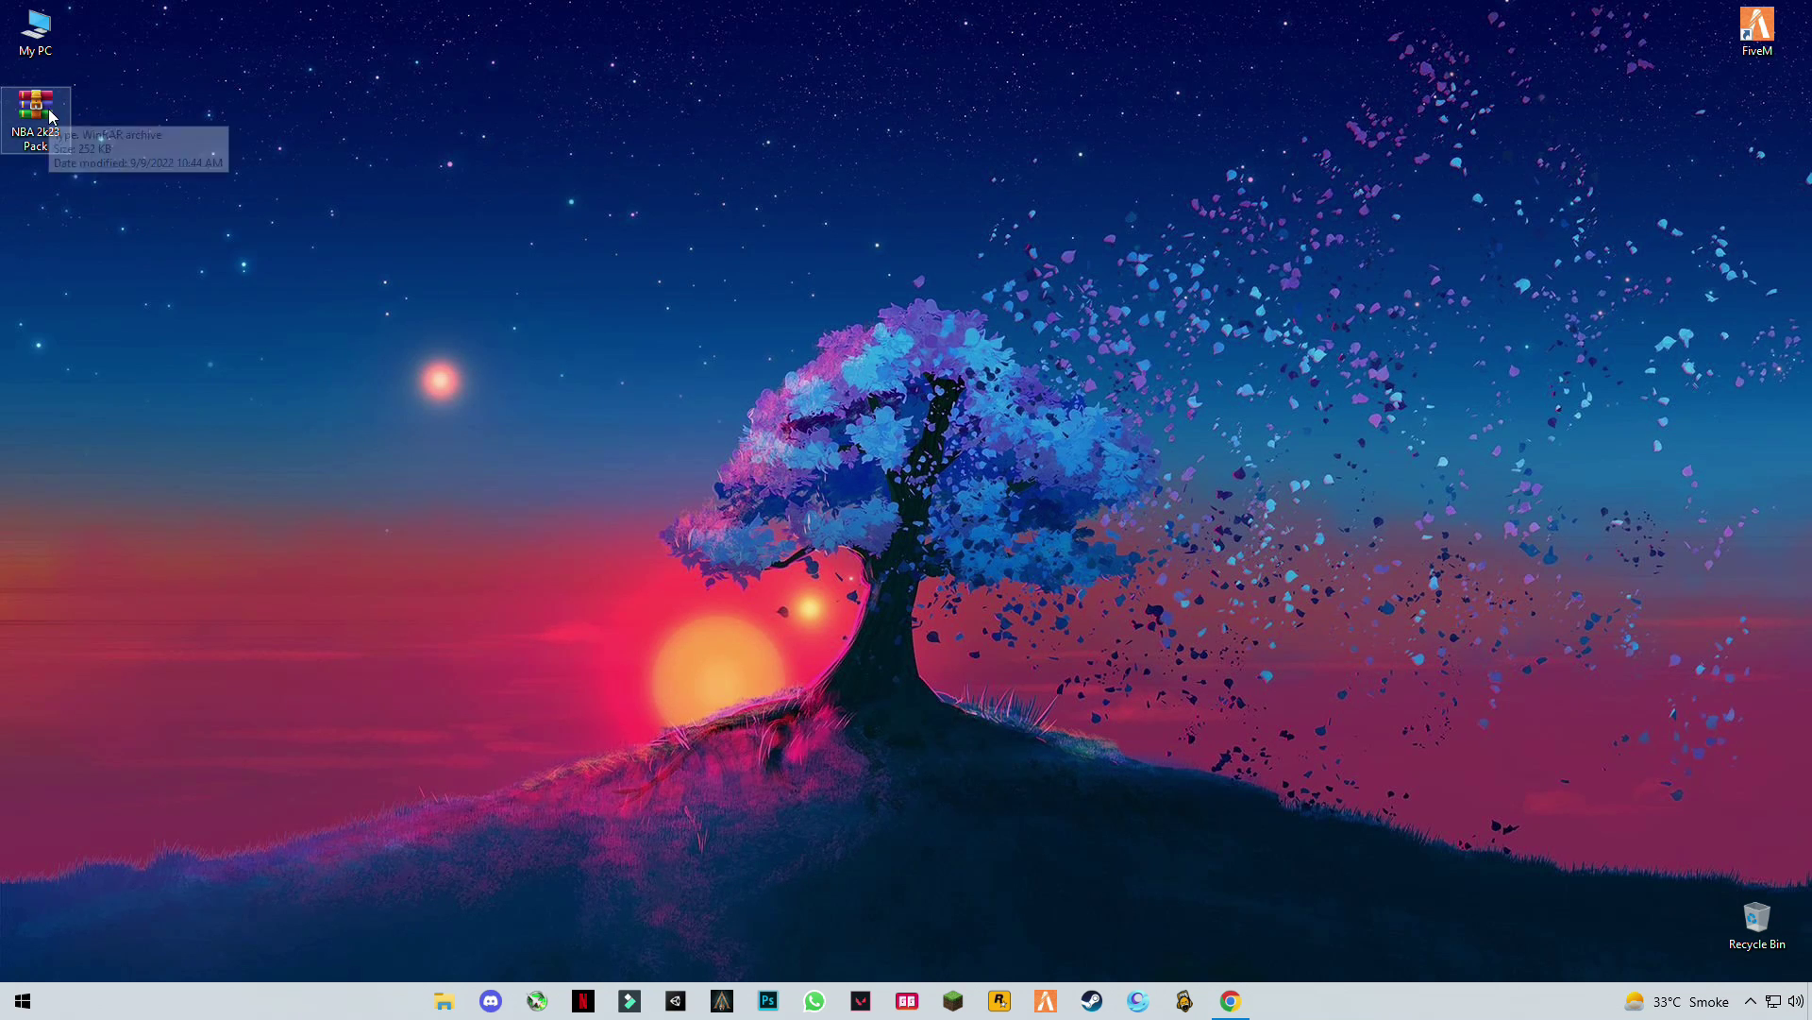
{"action": "left_click", "coordinate": [31, 140]}
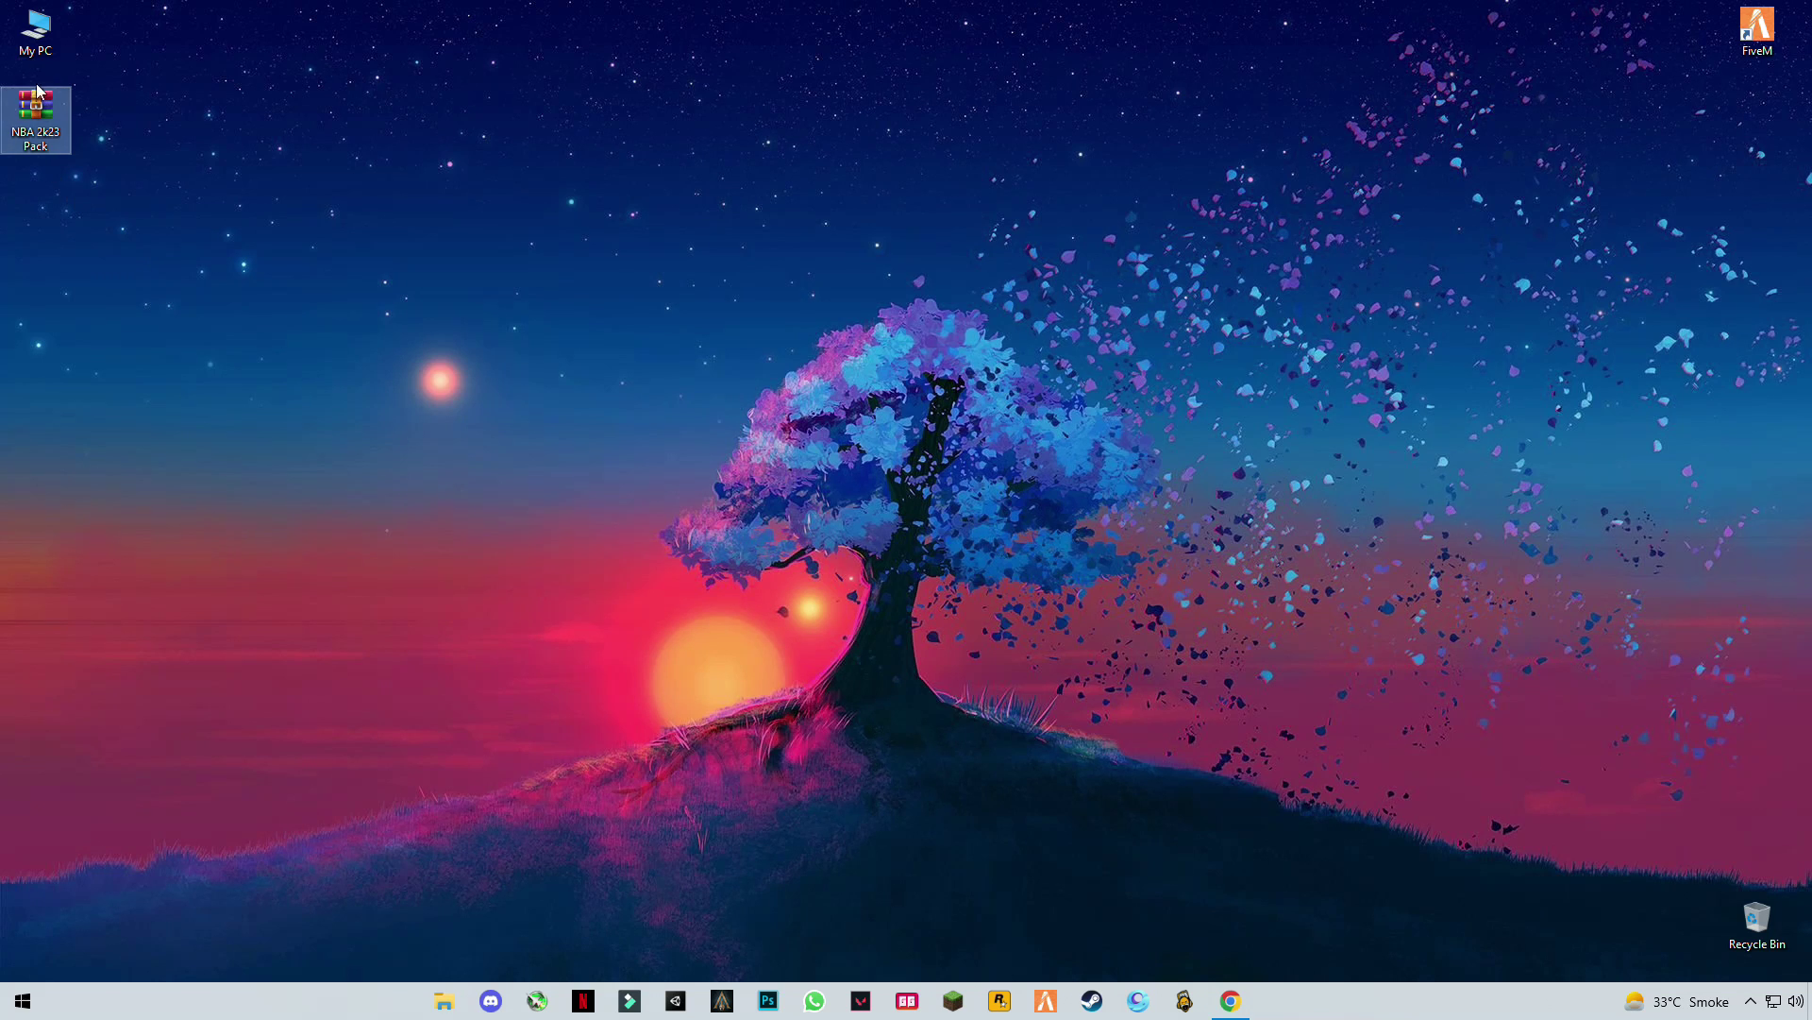
{"action": "right_click", "coordinate": [35, 115]}
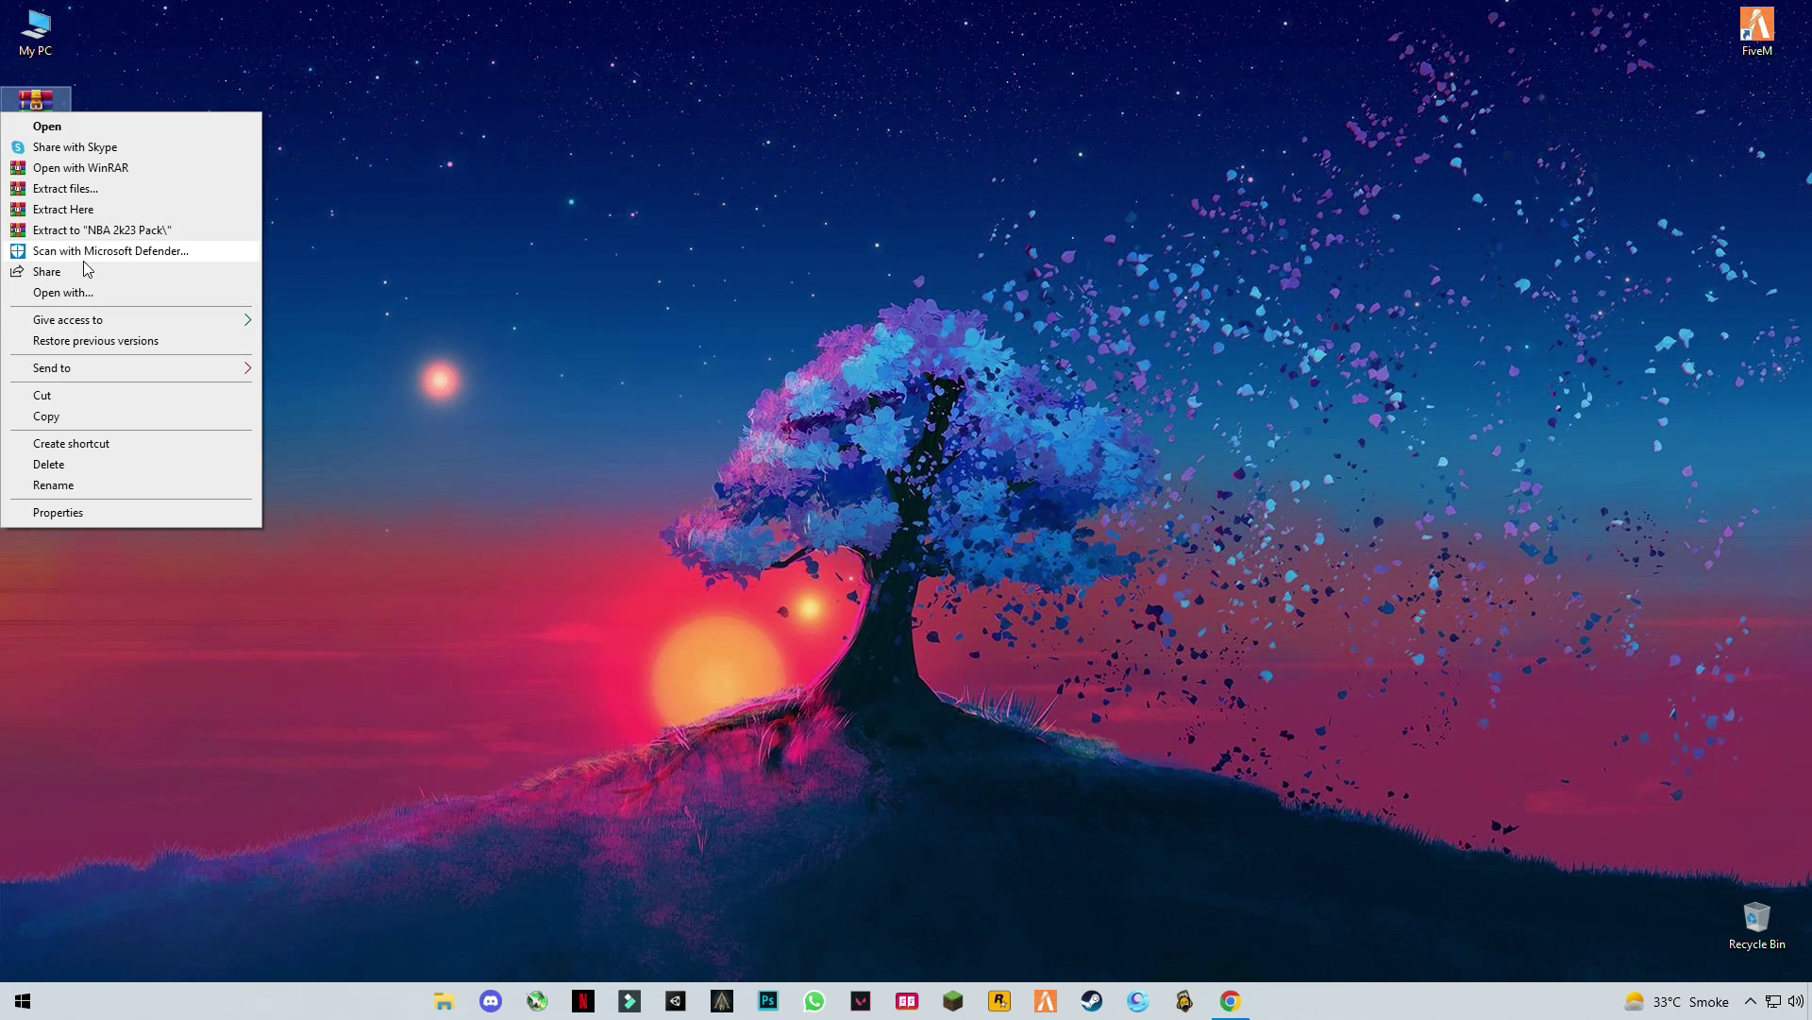
{"action": "left_click", "coordinate": [76, 210]}
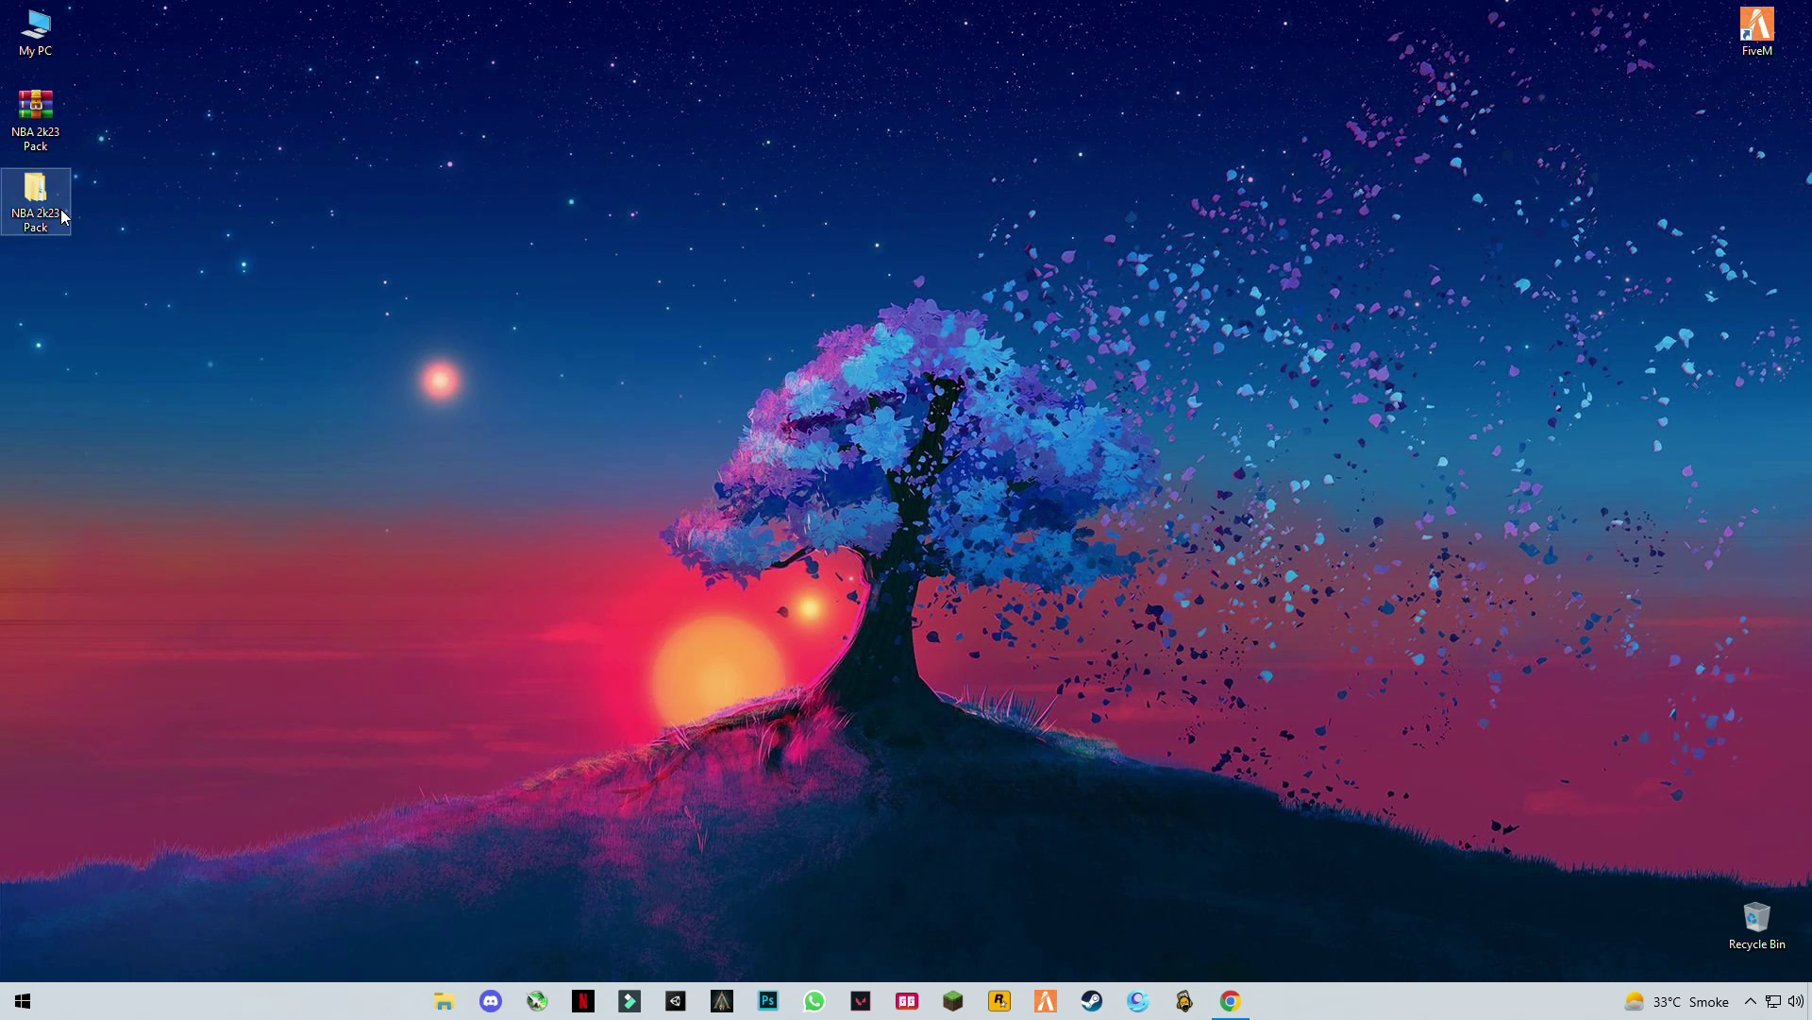
{"action": "double_click", "coordinate": [35, 194]}
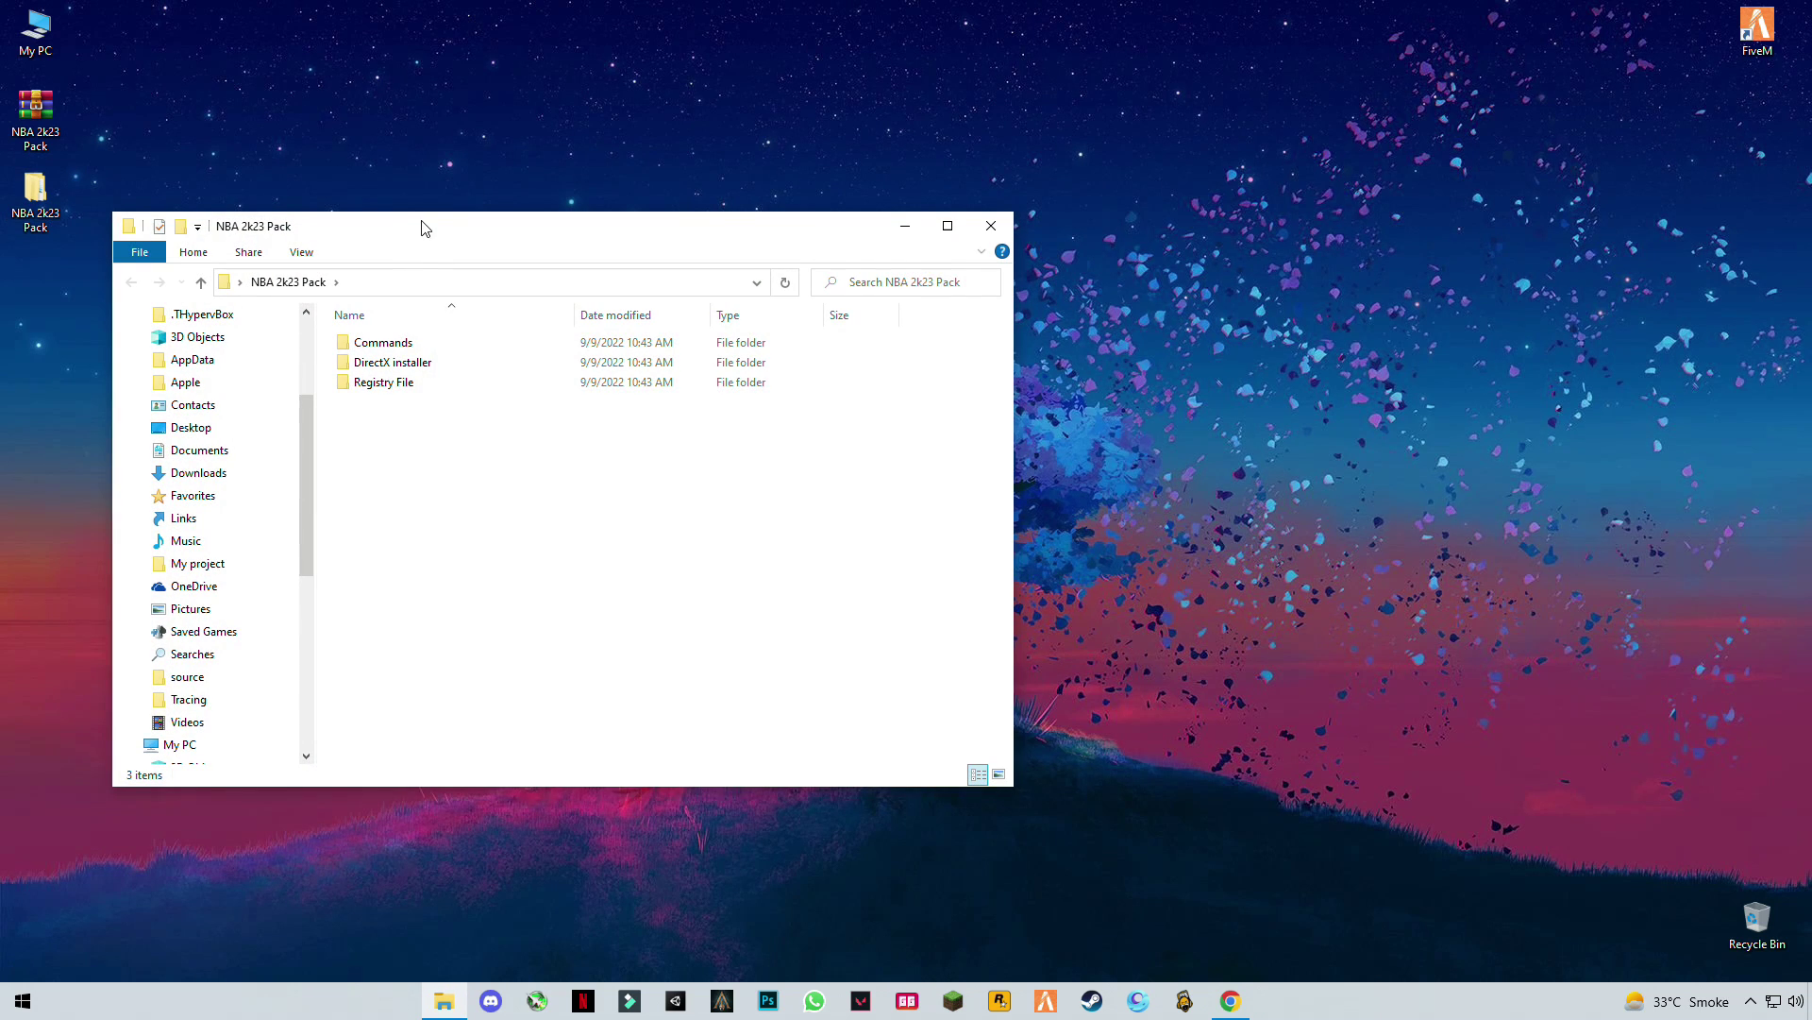
Open the Commands folder and its 'cmd commands' text file in Notepad
{"action": "left_click_drag", "start_coordinate": [422, 228], "coordinate": [597, 231]}
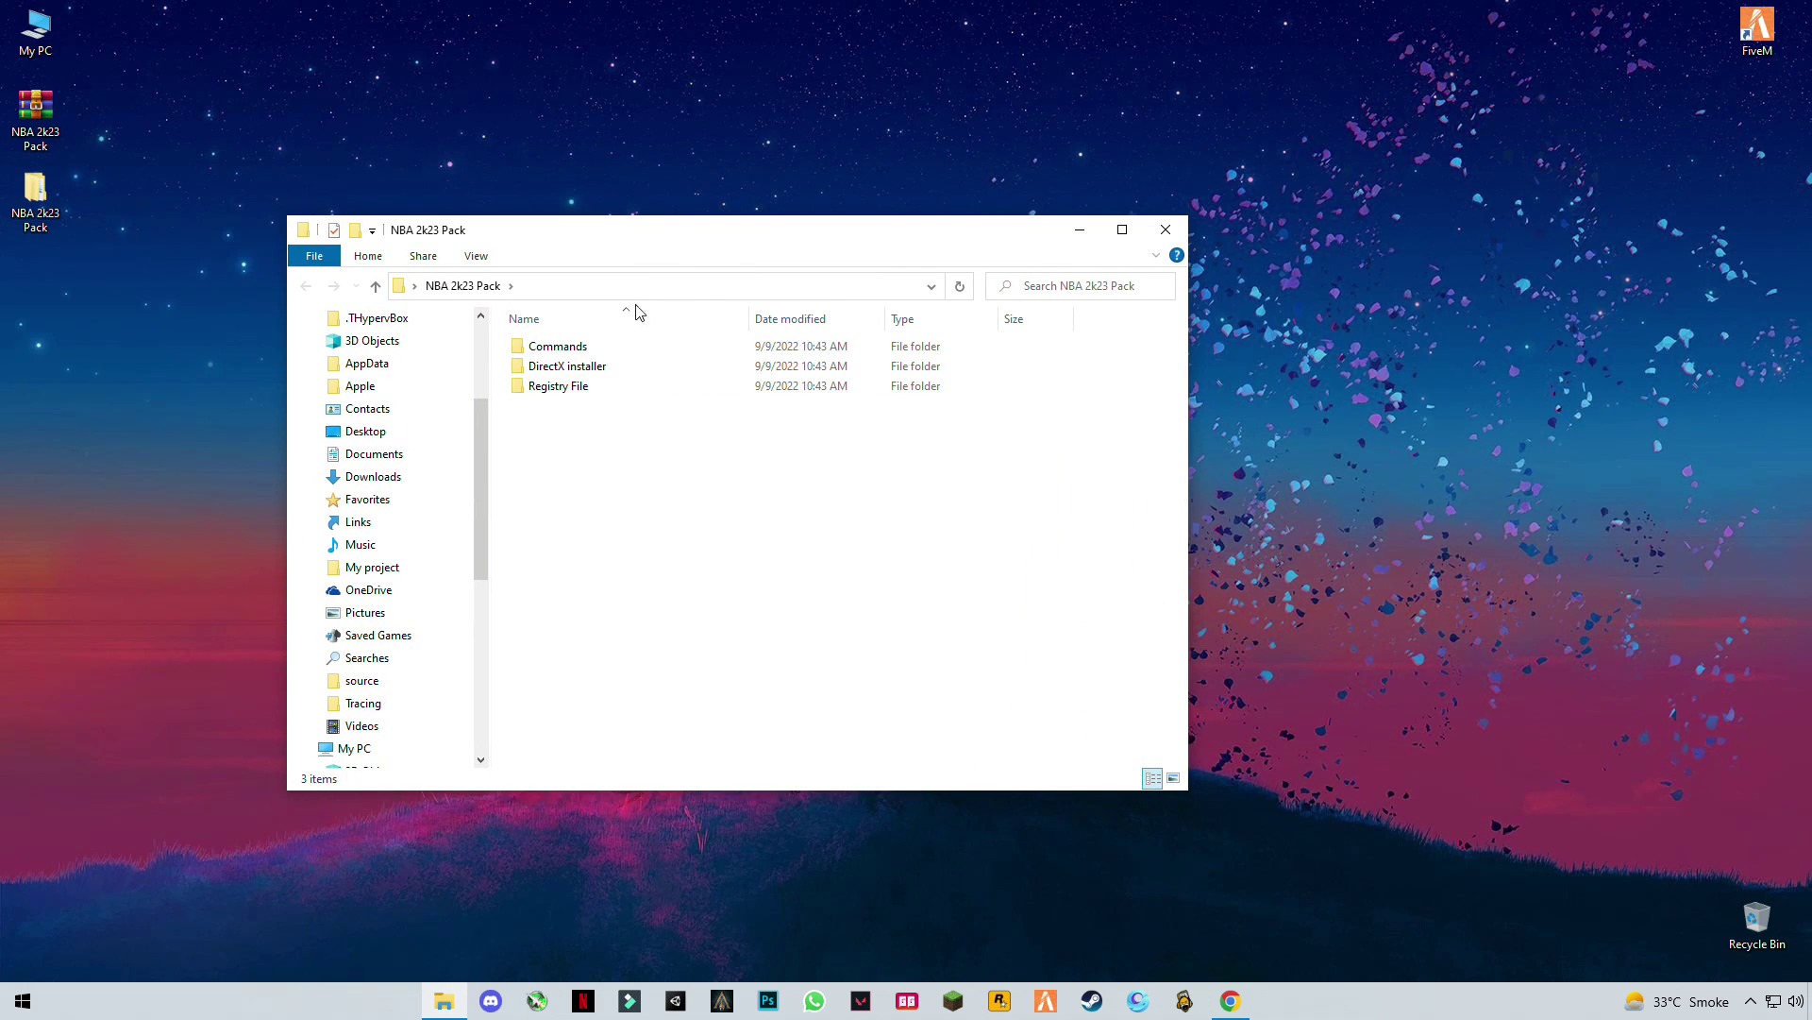
{"action": "left_click", "coordinate": [555, 352]}
{"action": "left_click", "coordinate": [555, 352]}
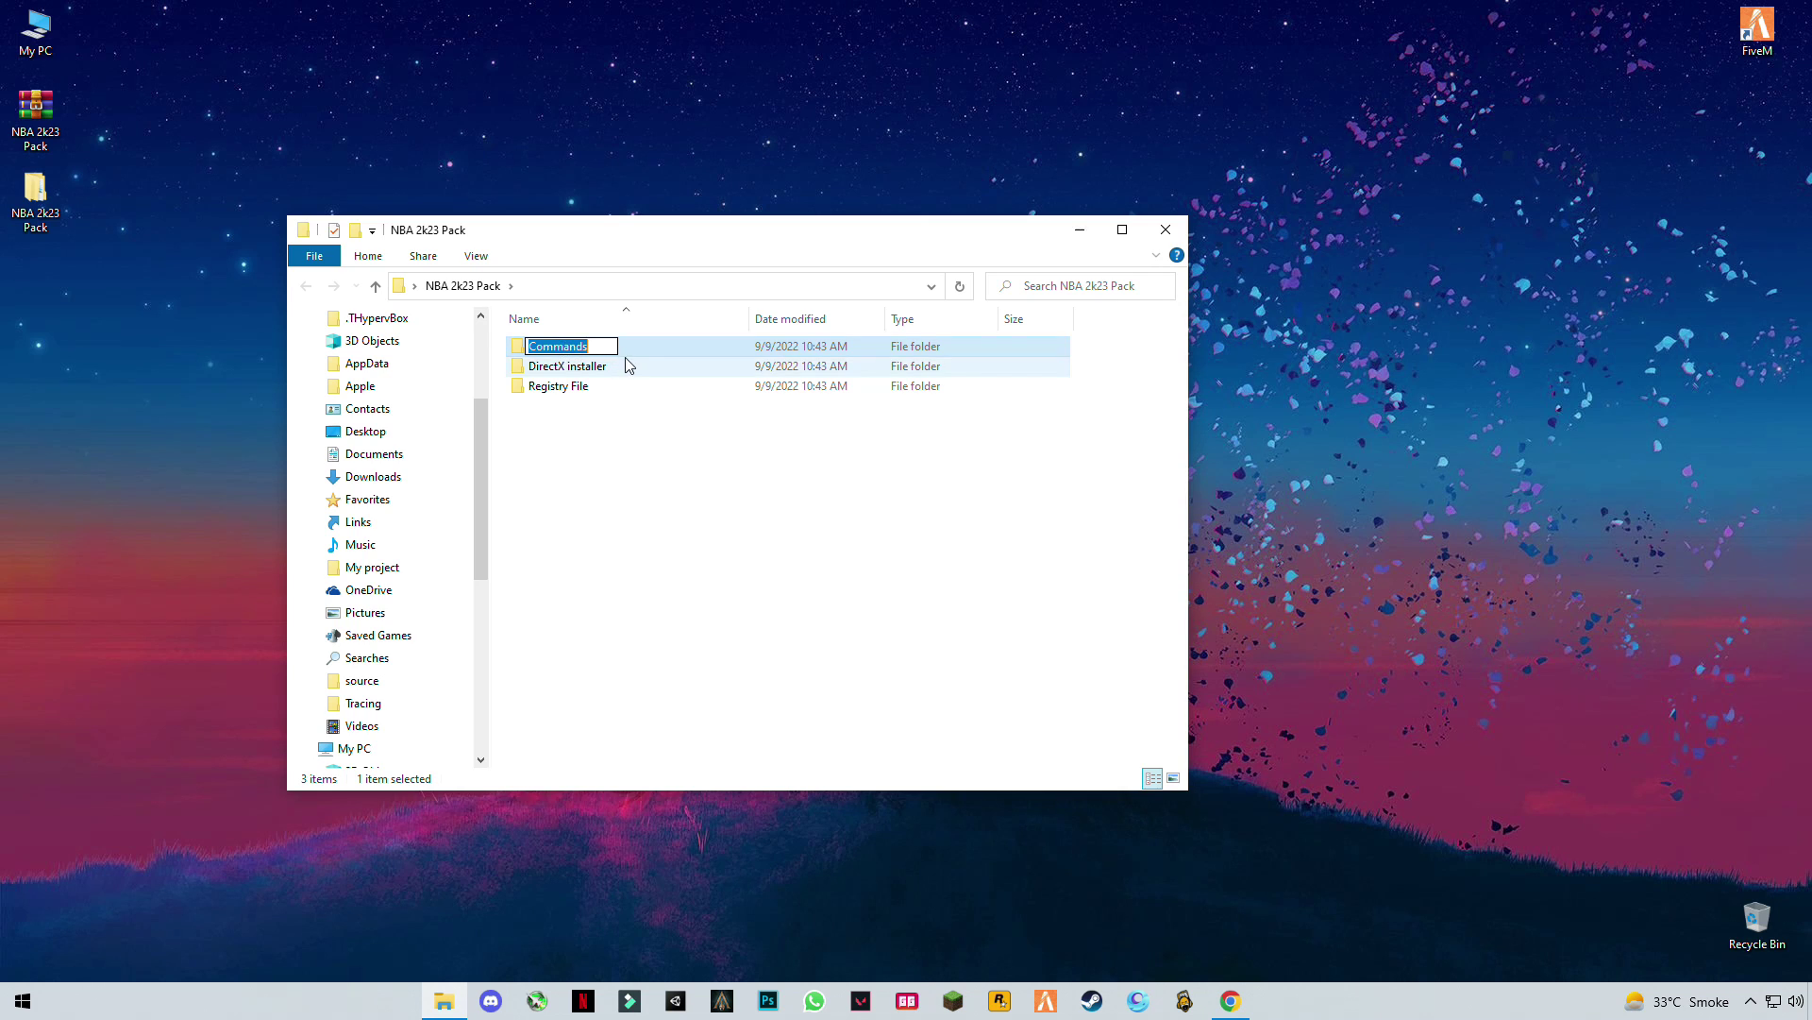
{"action": "double_click", "coordinate": [634, 353]}
{"action": "left_click_drag", "start_coordinate": [649, 235], "coordinate": [846, 167]}
{"action": "double_click", "coordinate": [770, 283]}
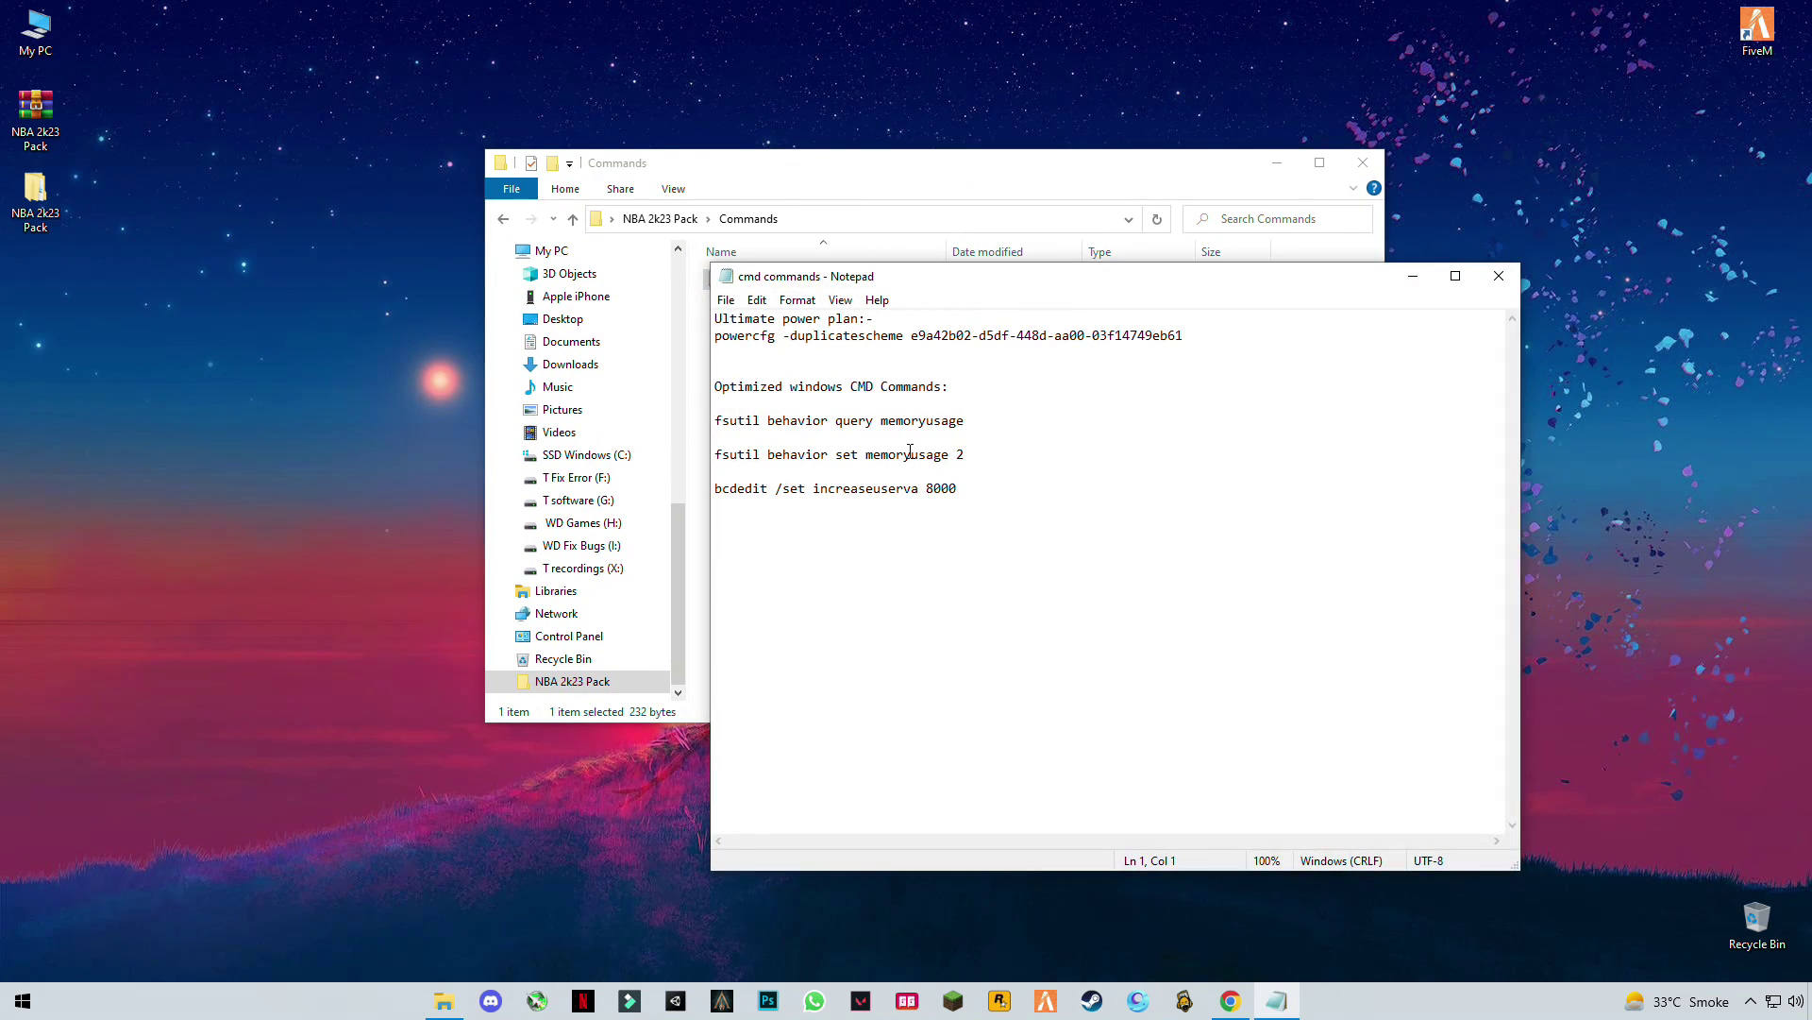
Search for cmd and run Command Prompt as administrator, approving the UAC prompt
{"action": "left_click", "coordinate": [23, 1000]}
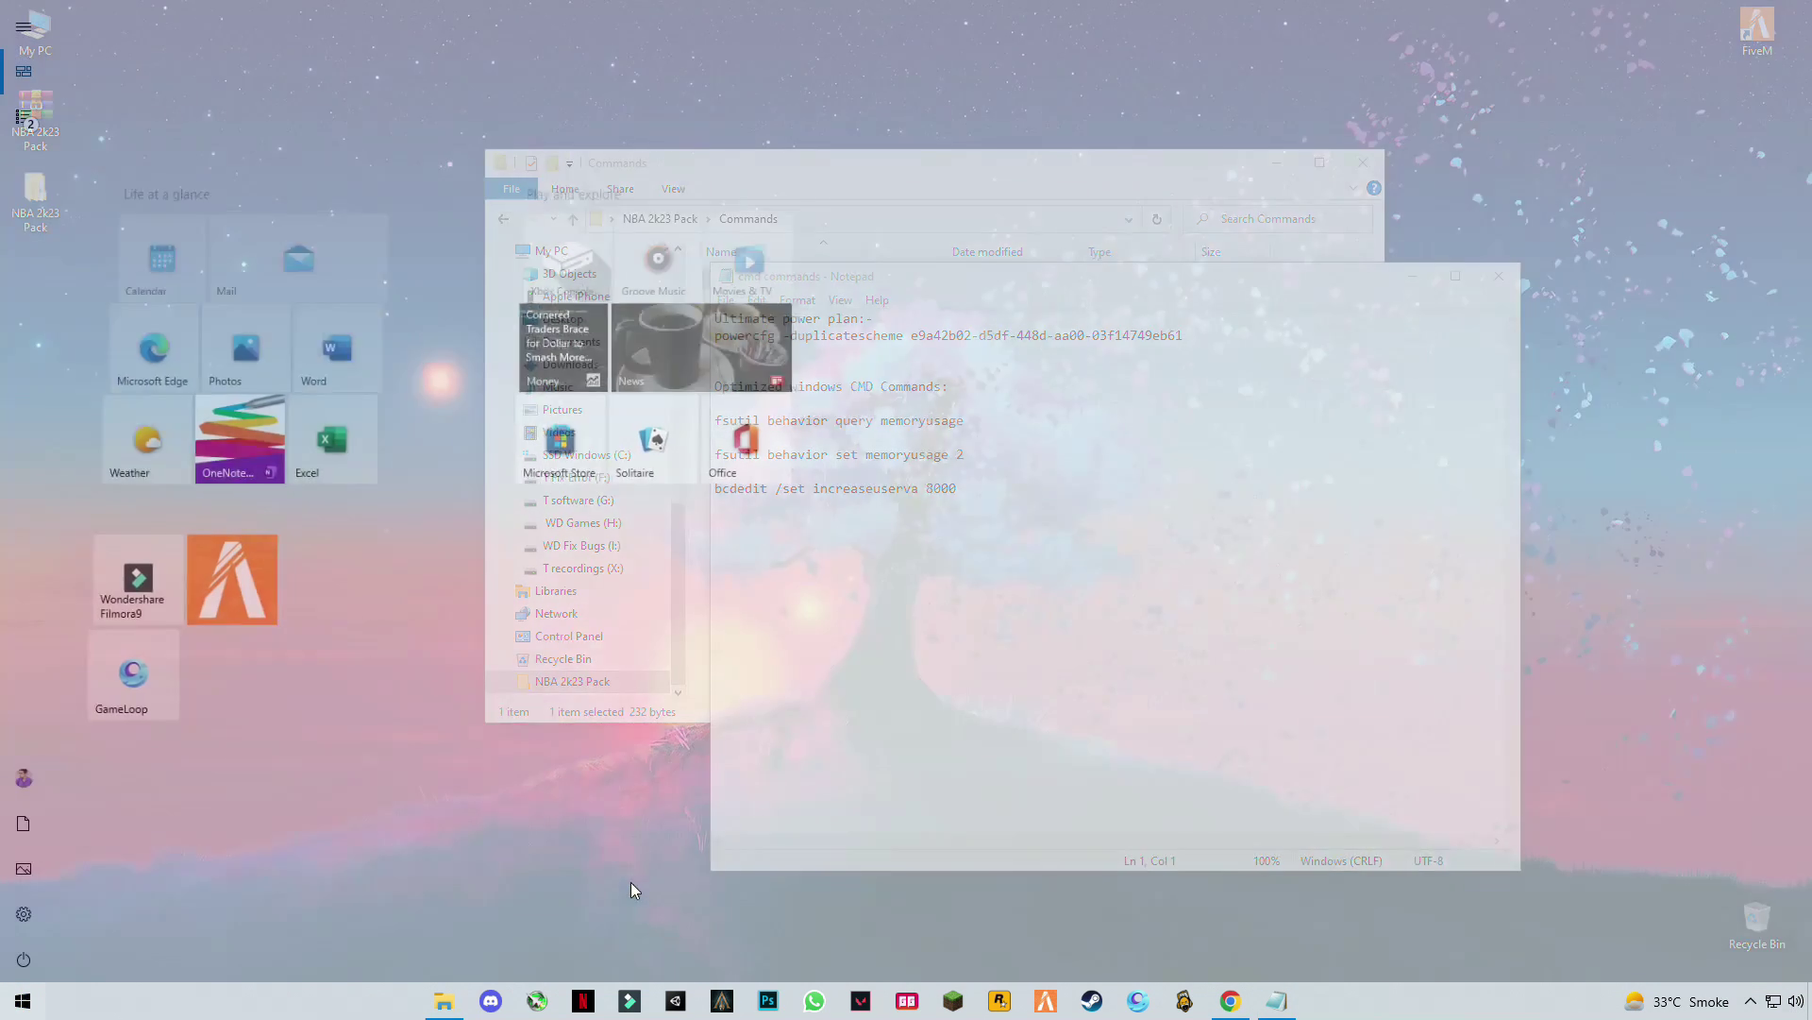
{"action": "type", "text": "cmd"}
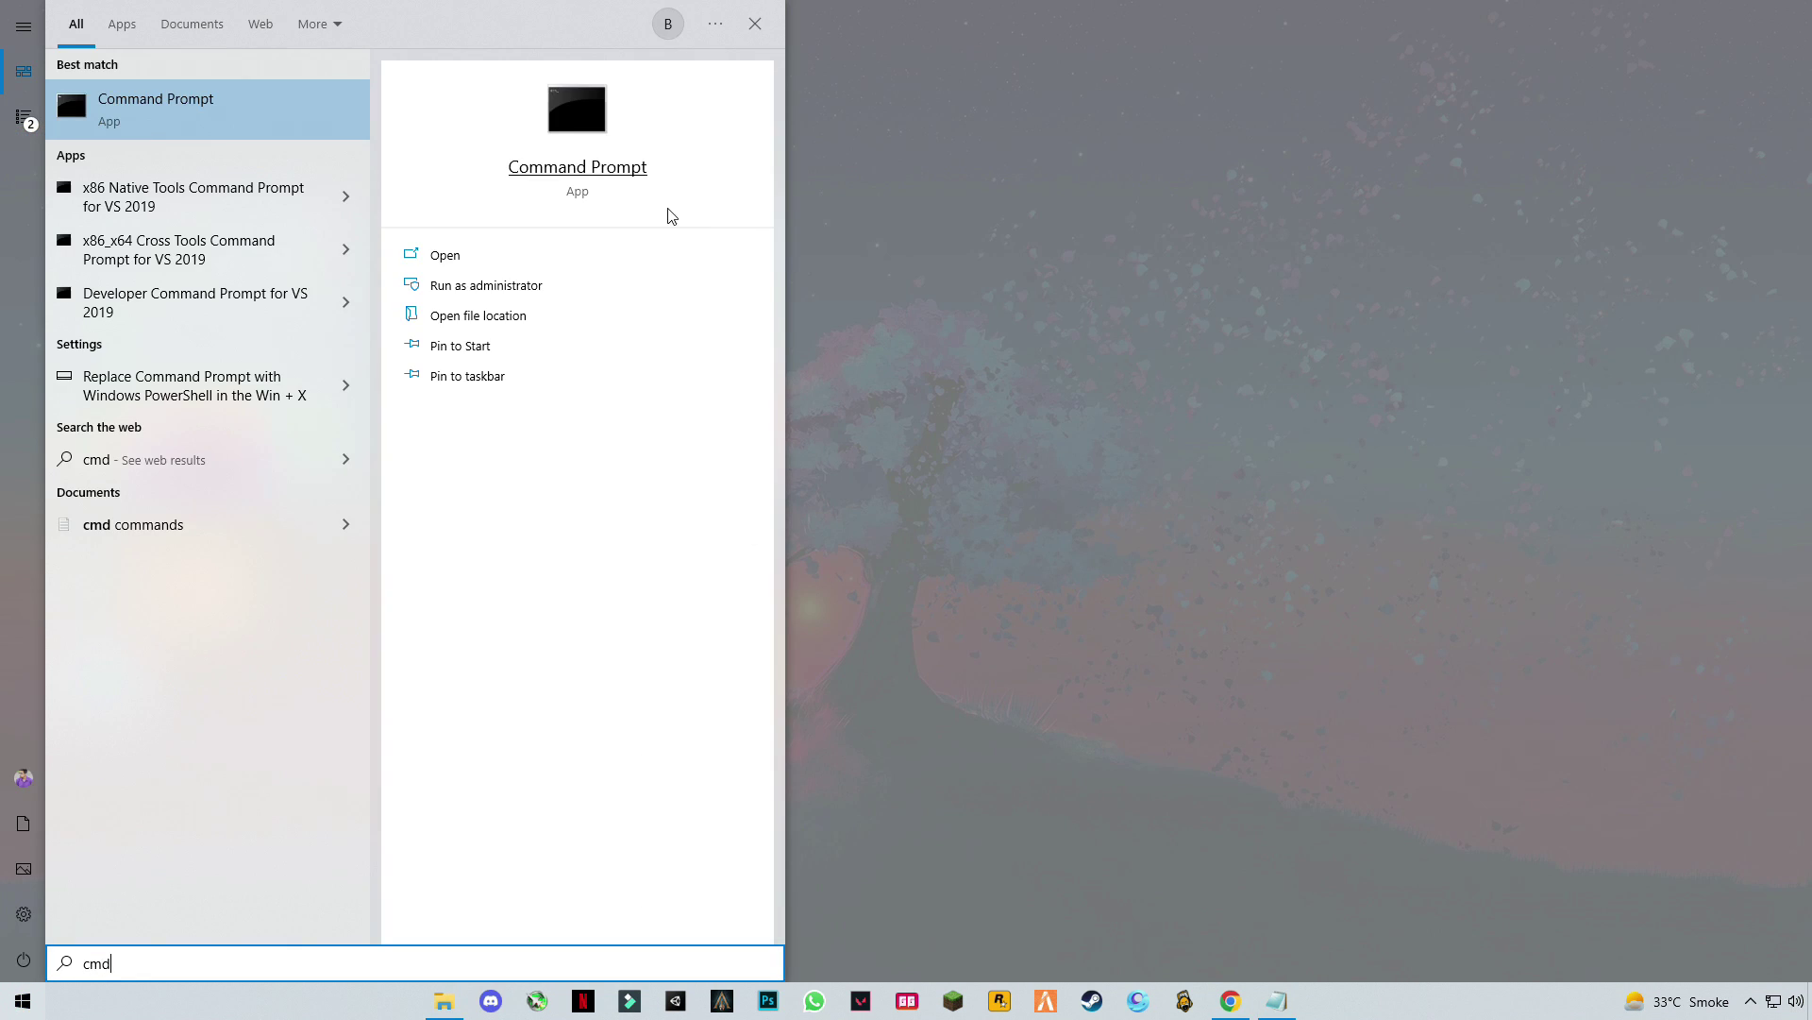
{"action": "right_click", "coordinate": [142, 105]}
{"action": "left_click", "coordinate": [227, 123]}
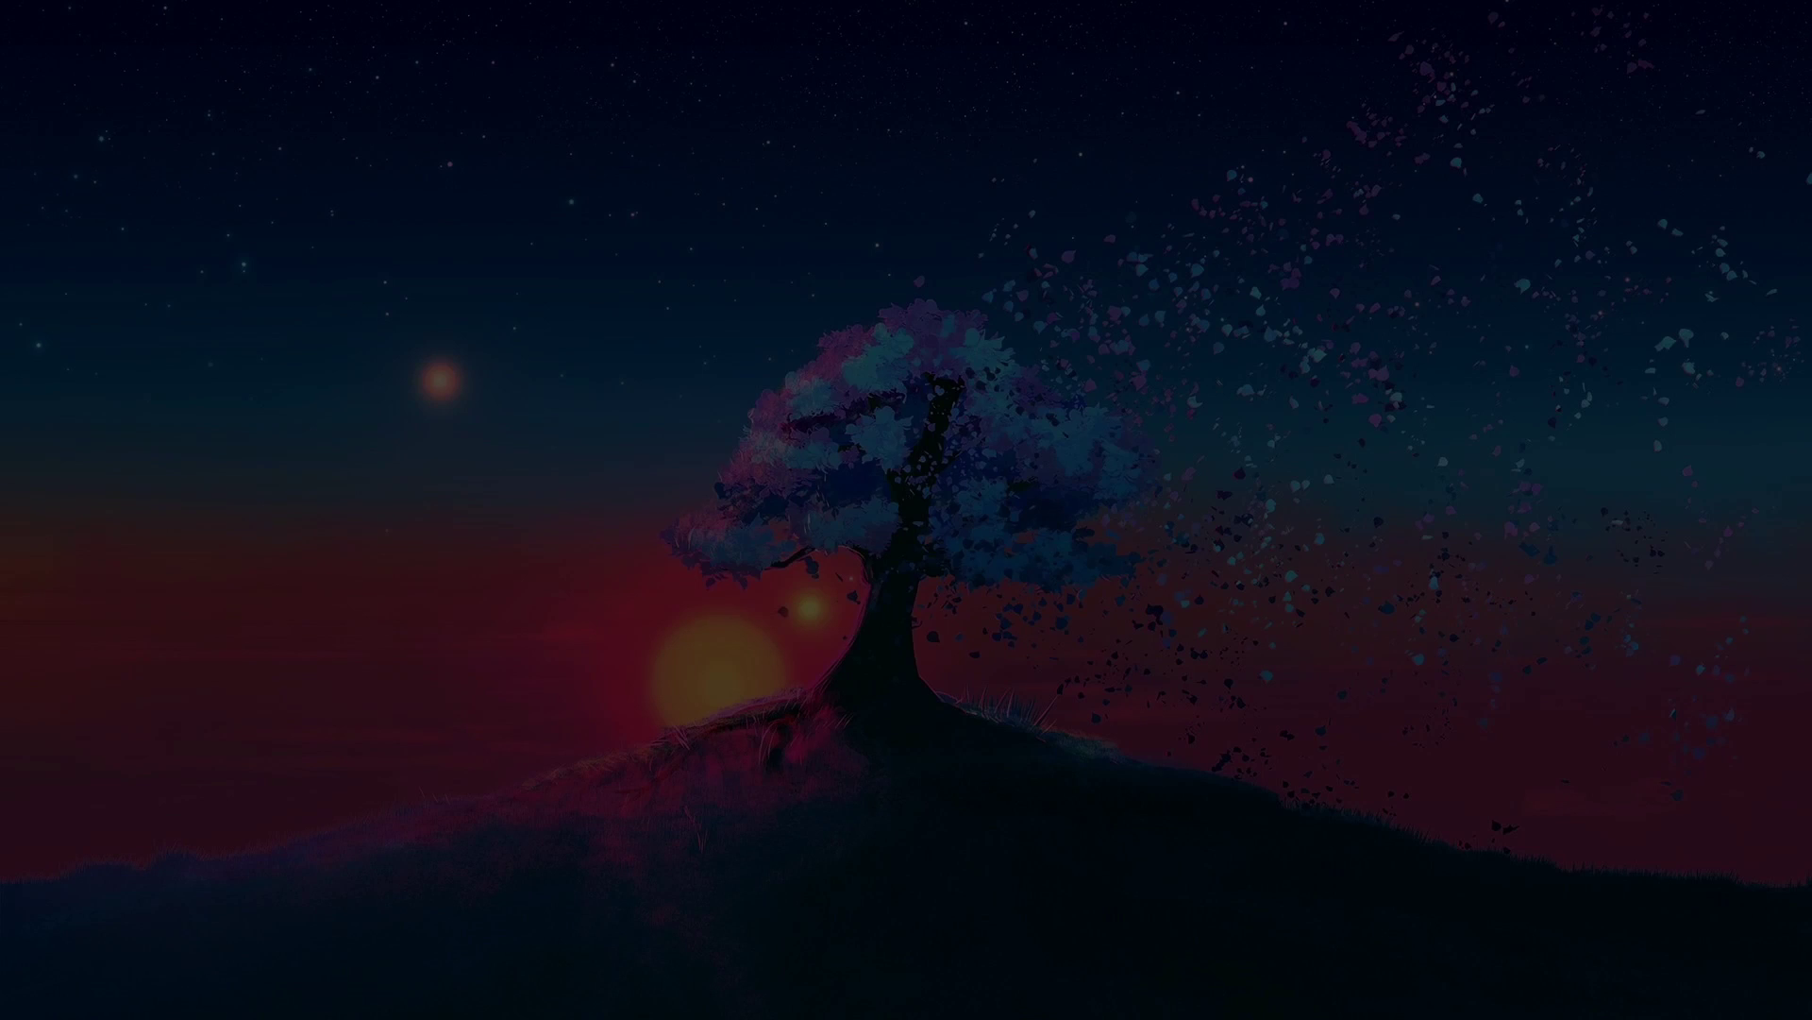
{"action": "left_click", "coordinate": [832, 620]}
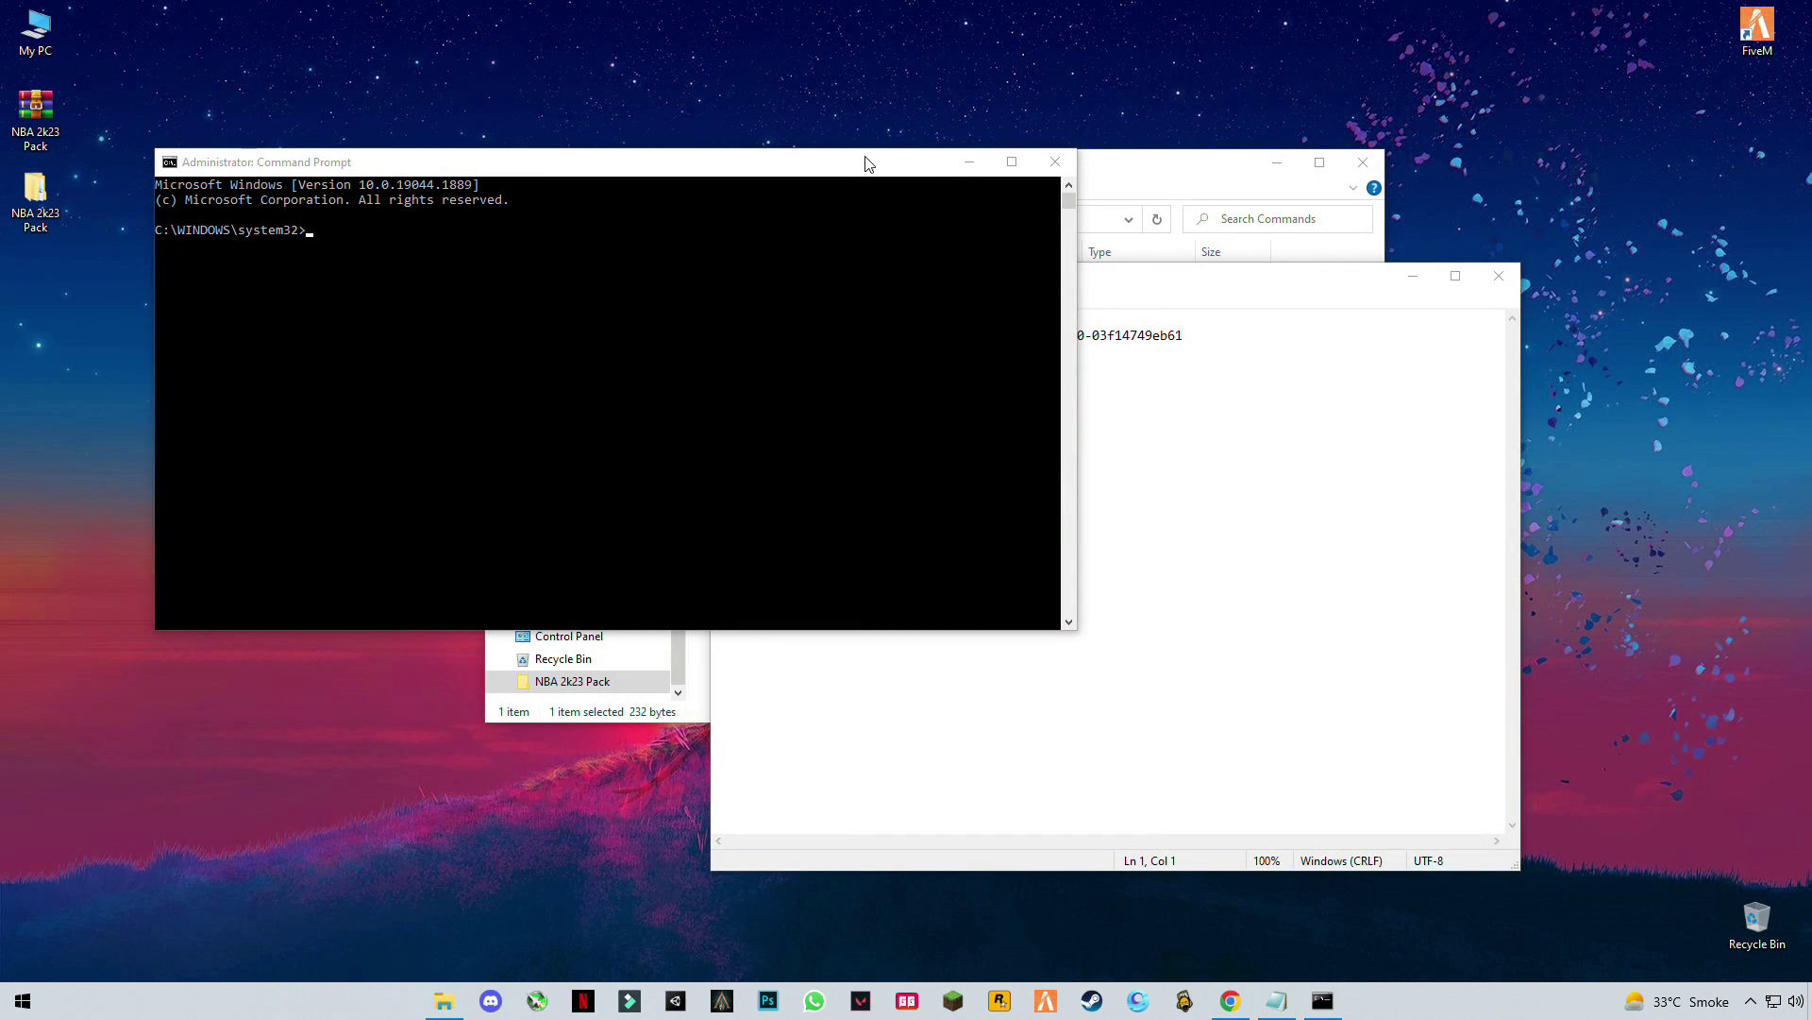
Copy the powercfg -duplicatescheme line from the notes and run it in Command Prompt
{"action": "left_click_drag", "start_coordinate": [868, 164], "coordinate": [714, 337]}
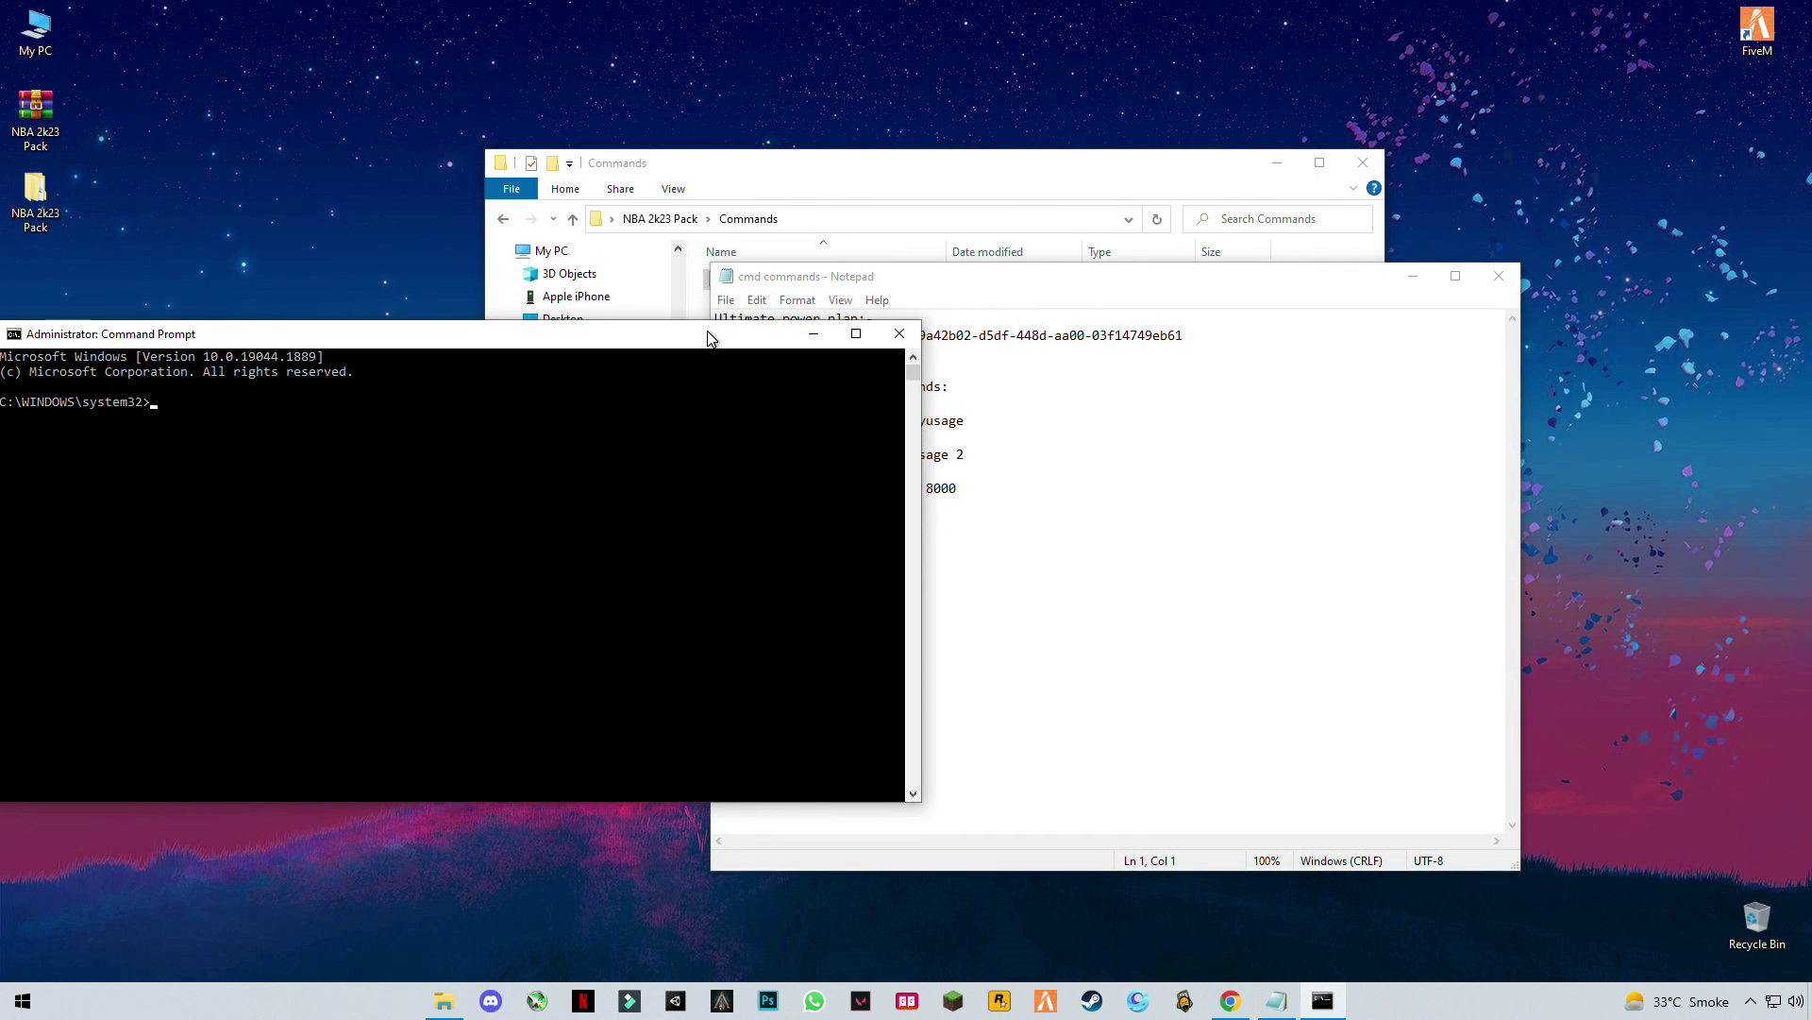
{"action": "left_click", "coordinate": [1096, 384]}
{"action": "left_click_drag", "start_coordinate": [944, 345], "coordinate": [702, 328]}
{"action": "key", "text": "ctrl+c"}
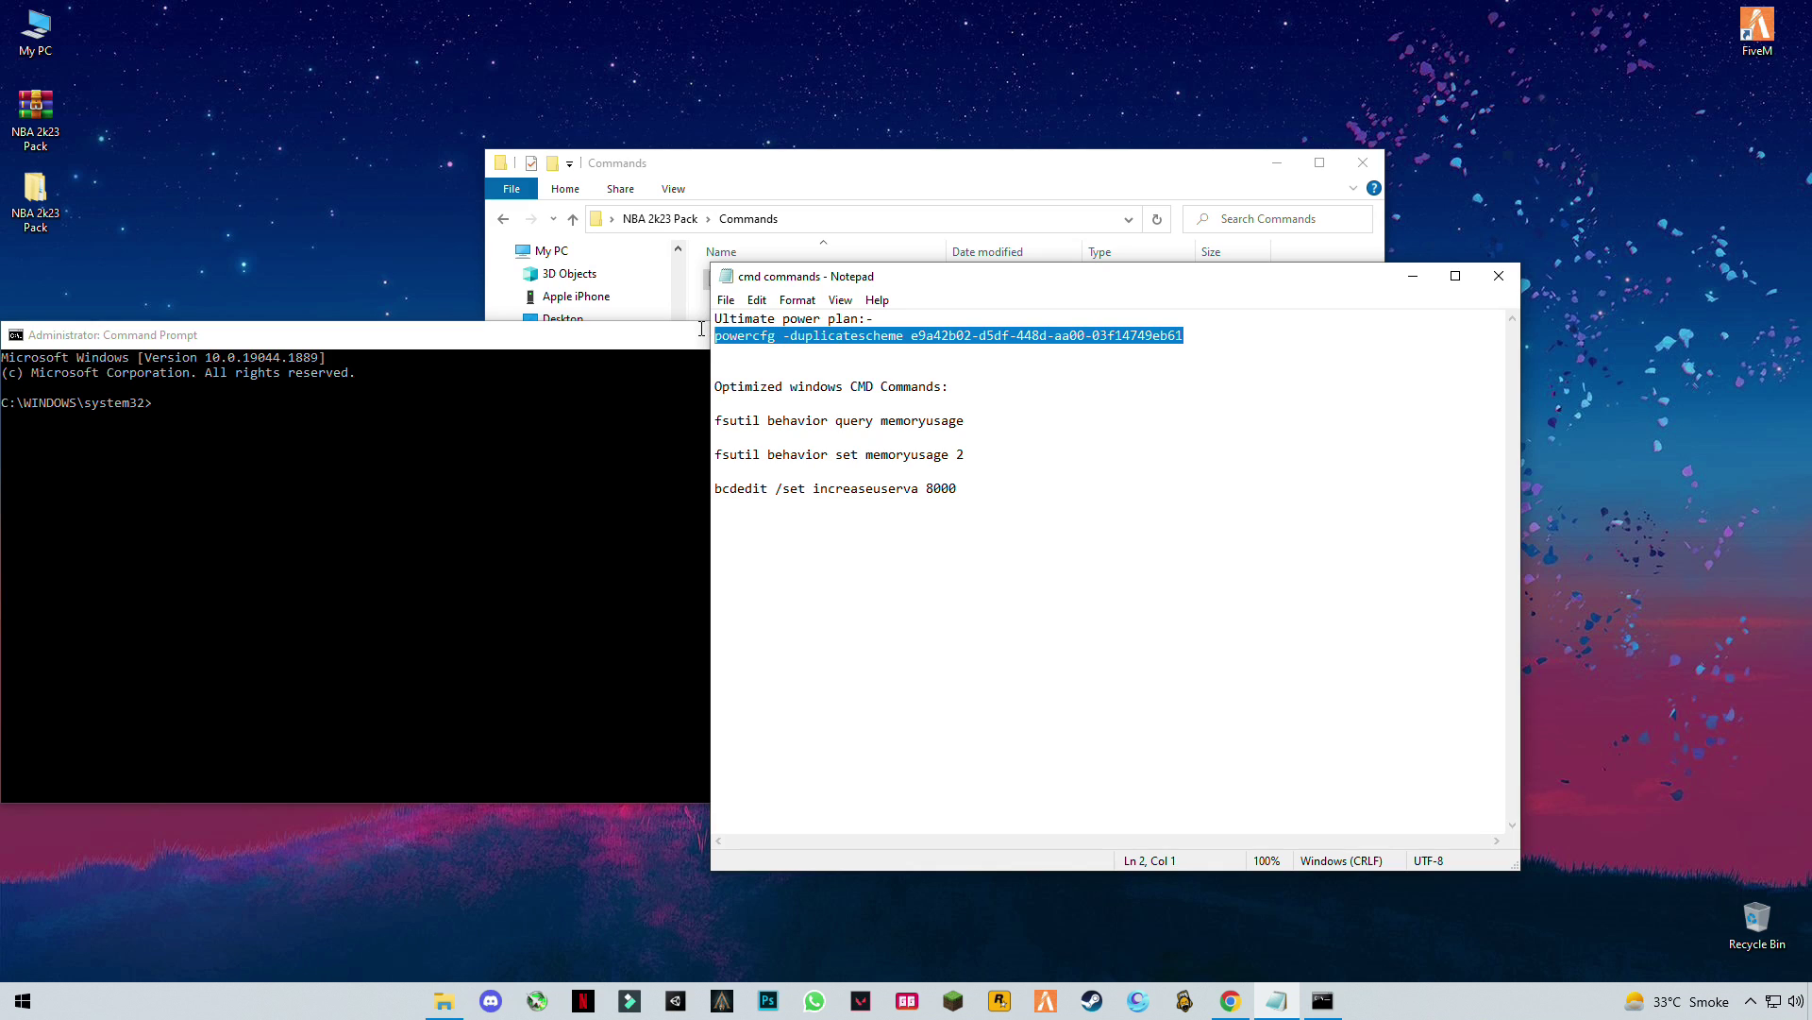
{"action": "left_click", "coordinate": [247, 422]}
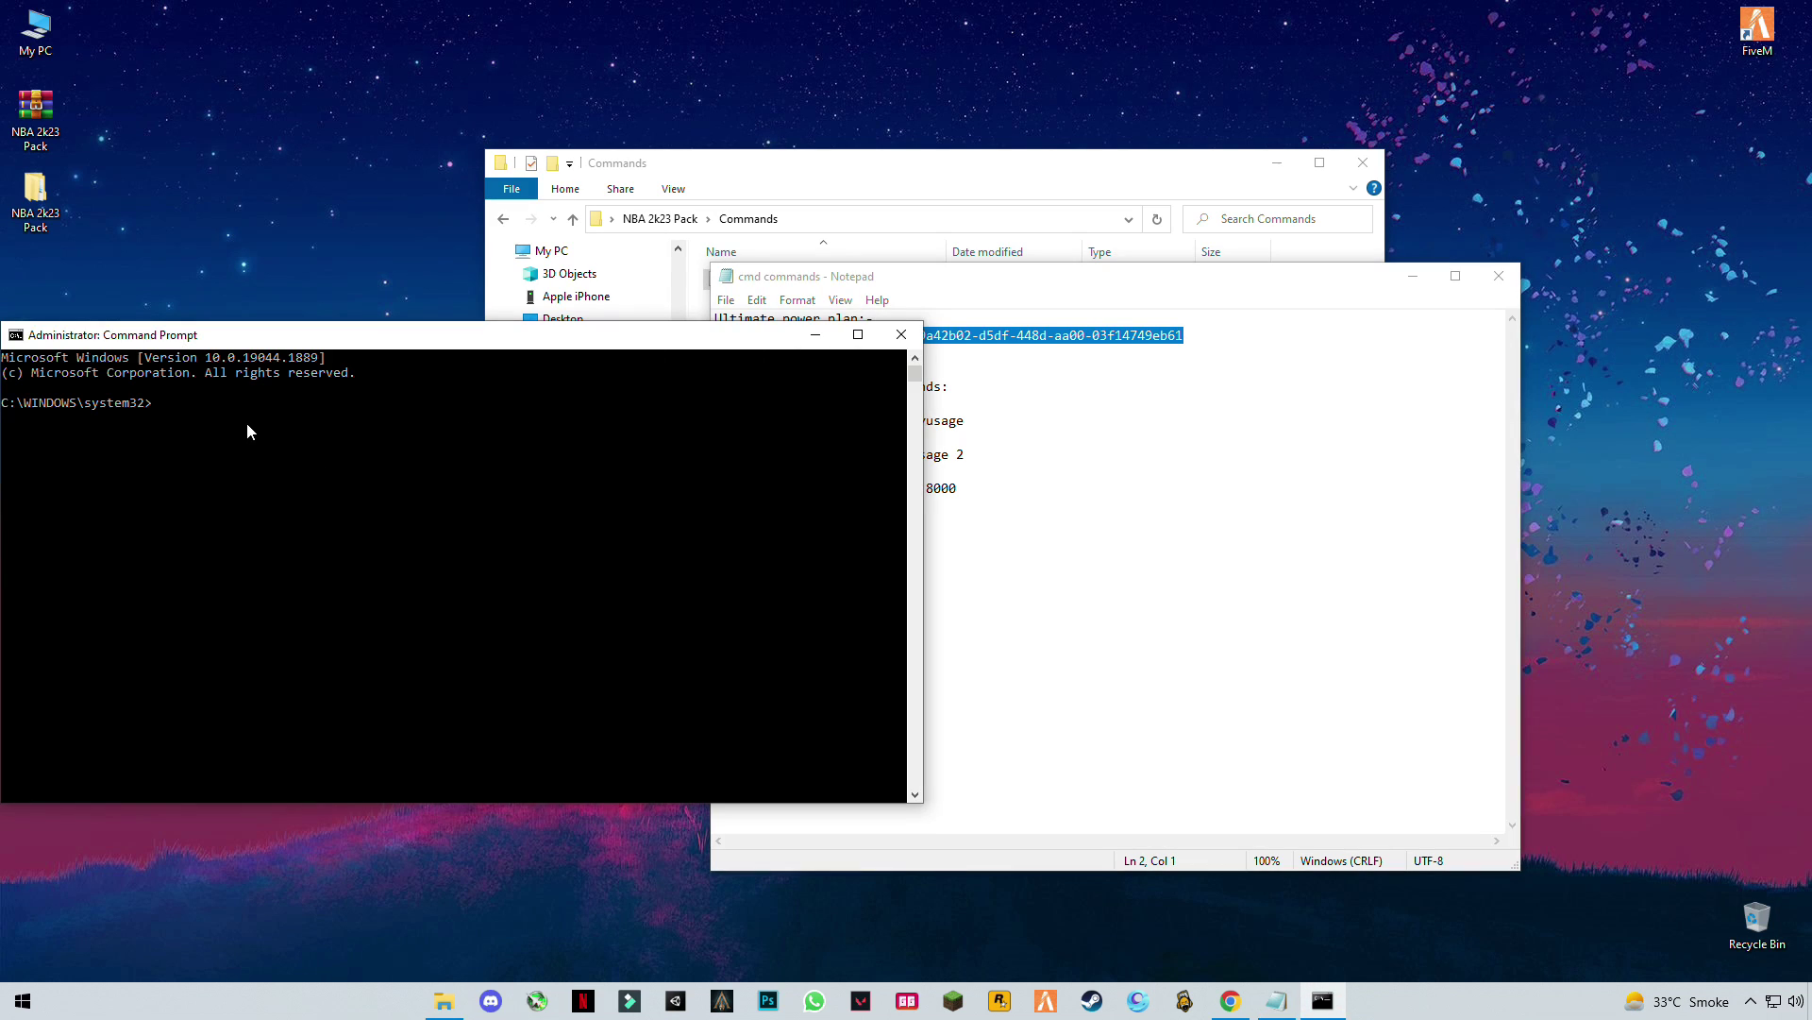
{"action": "left_click", "coordinate": [232, 419]}
{"action": "key", "text": "ctrl+v"}
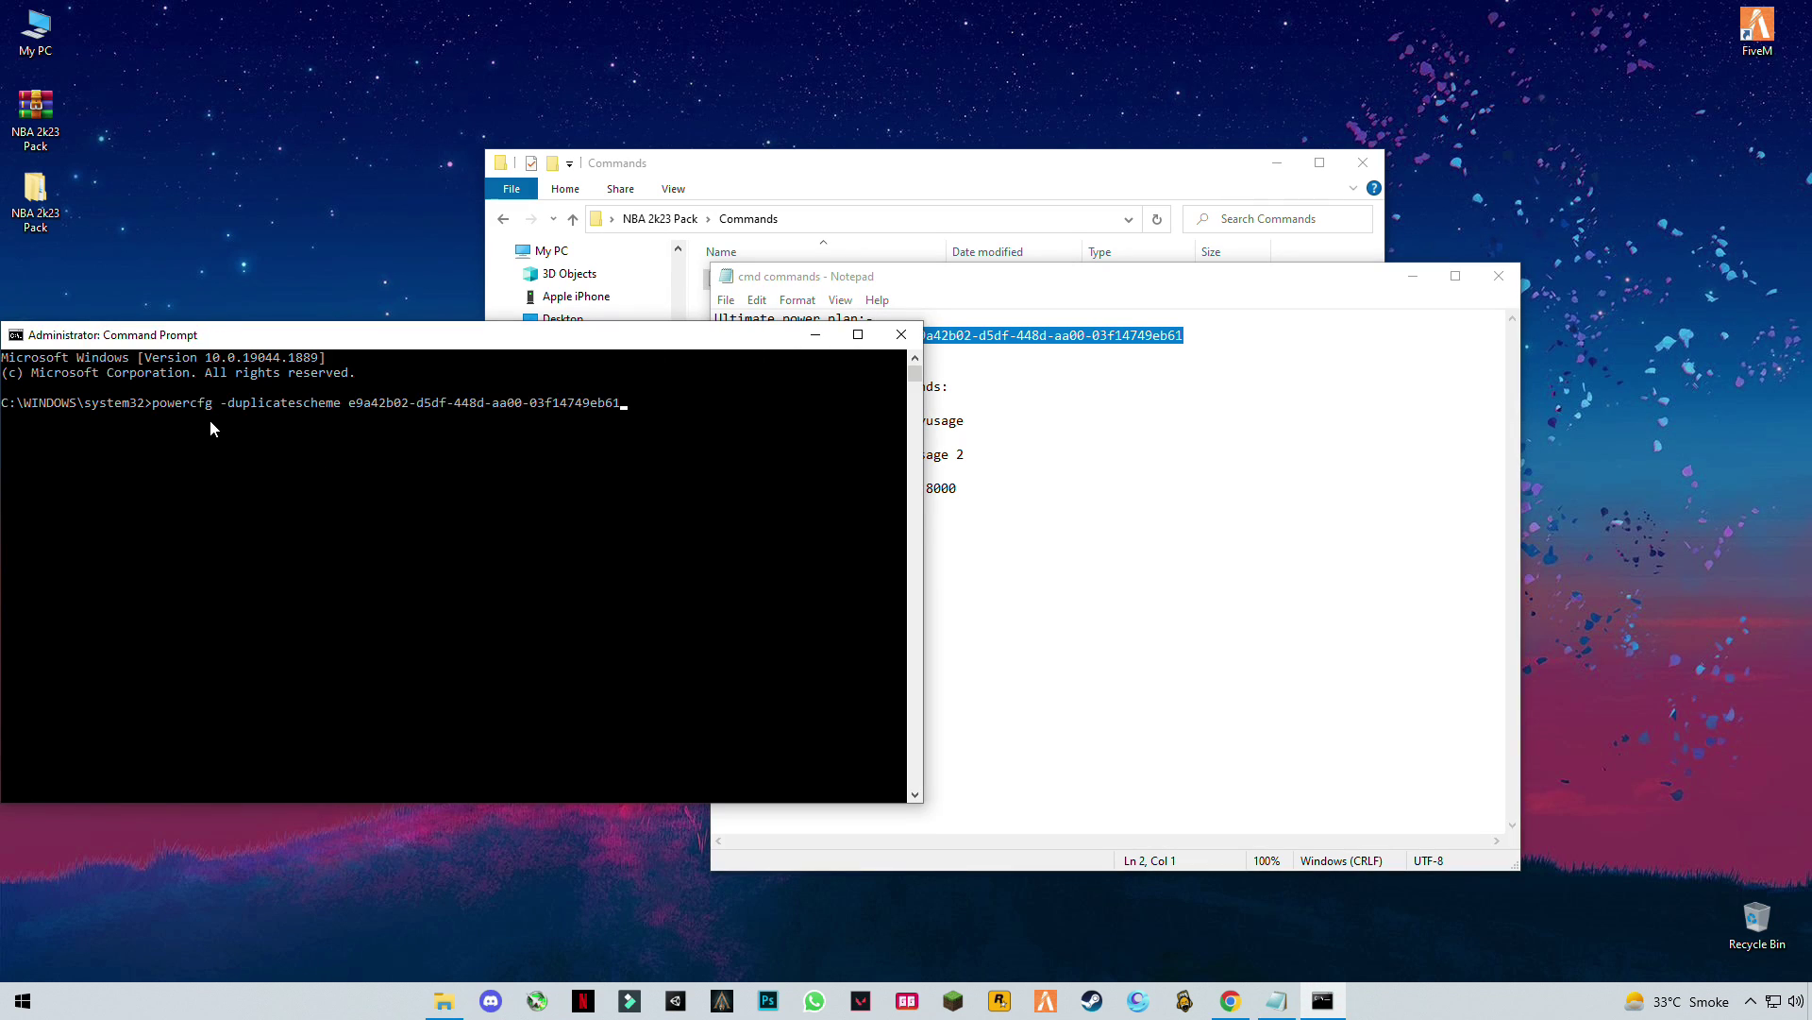
{"action": "key", "text": "Return"}
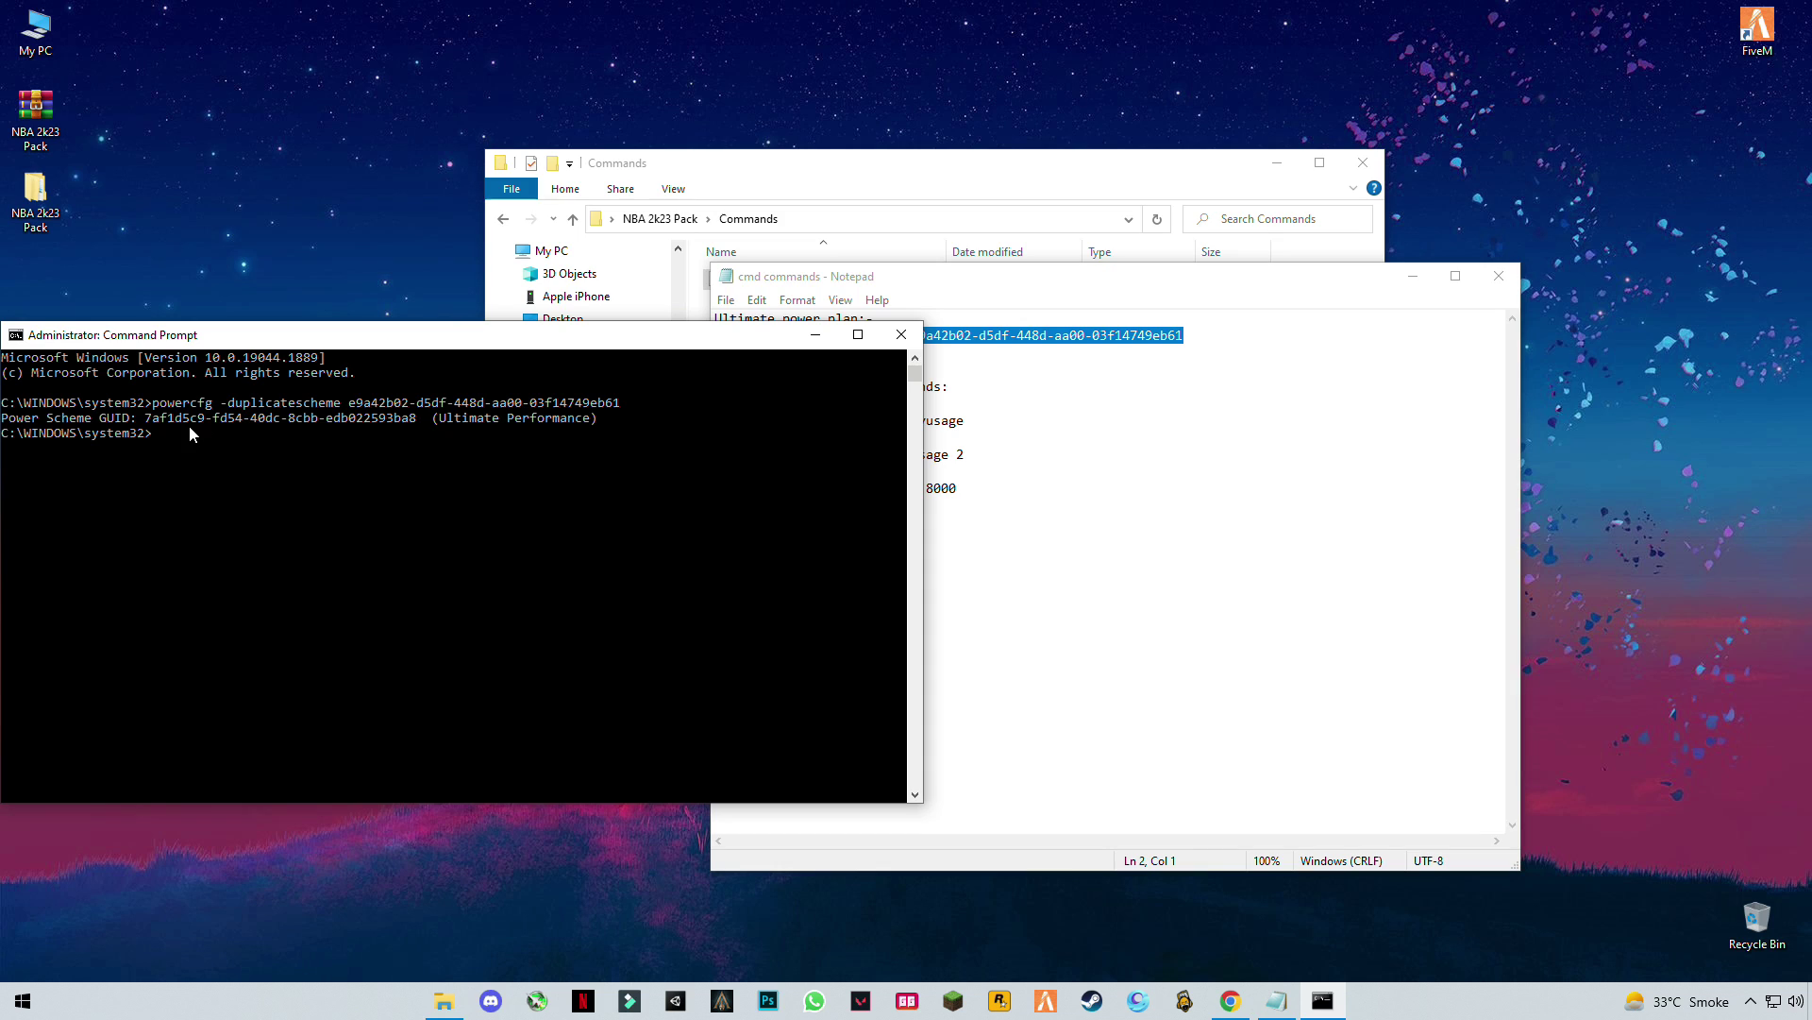
Copy the fsutil memoryusage 2 and bcdedit increaseuserva 8000 commands into Command Prompt and run them
{"action": "left_click", "coordinate": [1114, 453]}
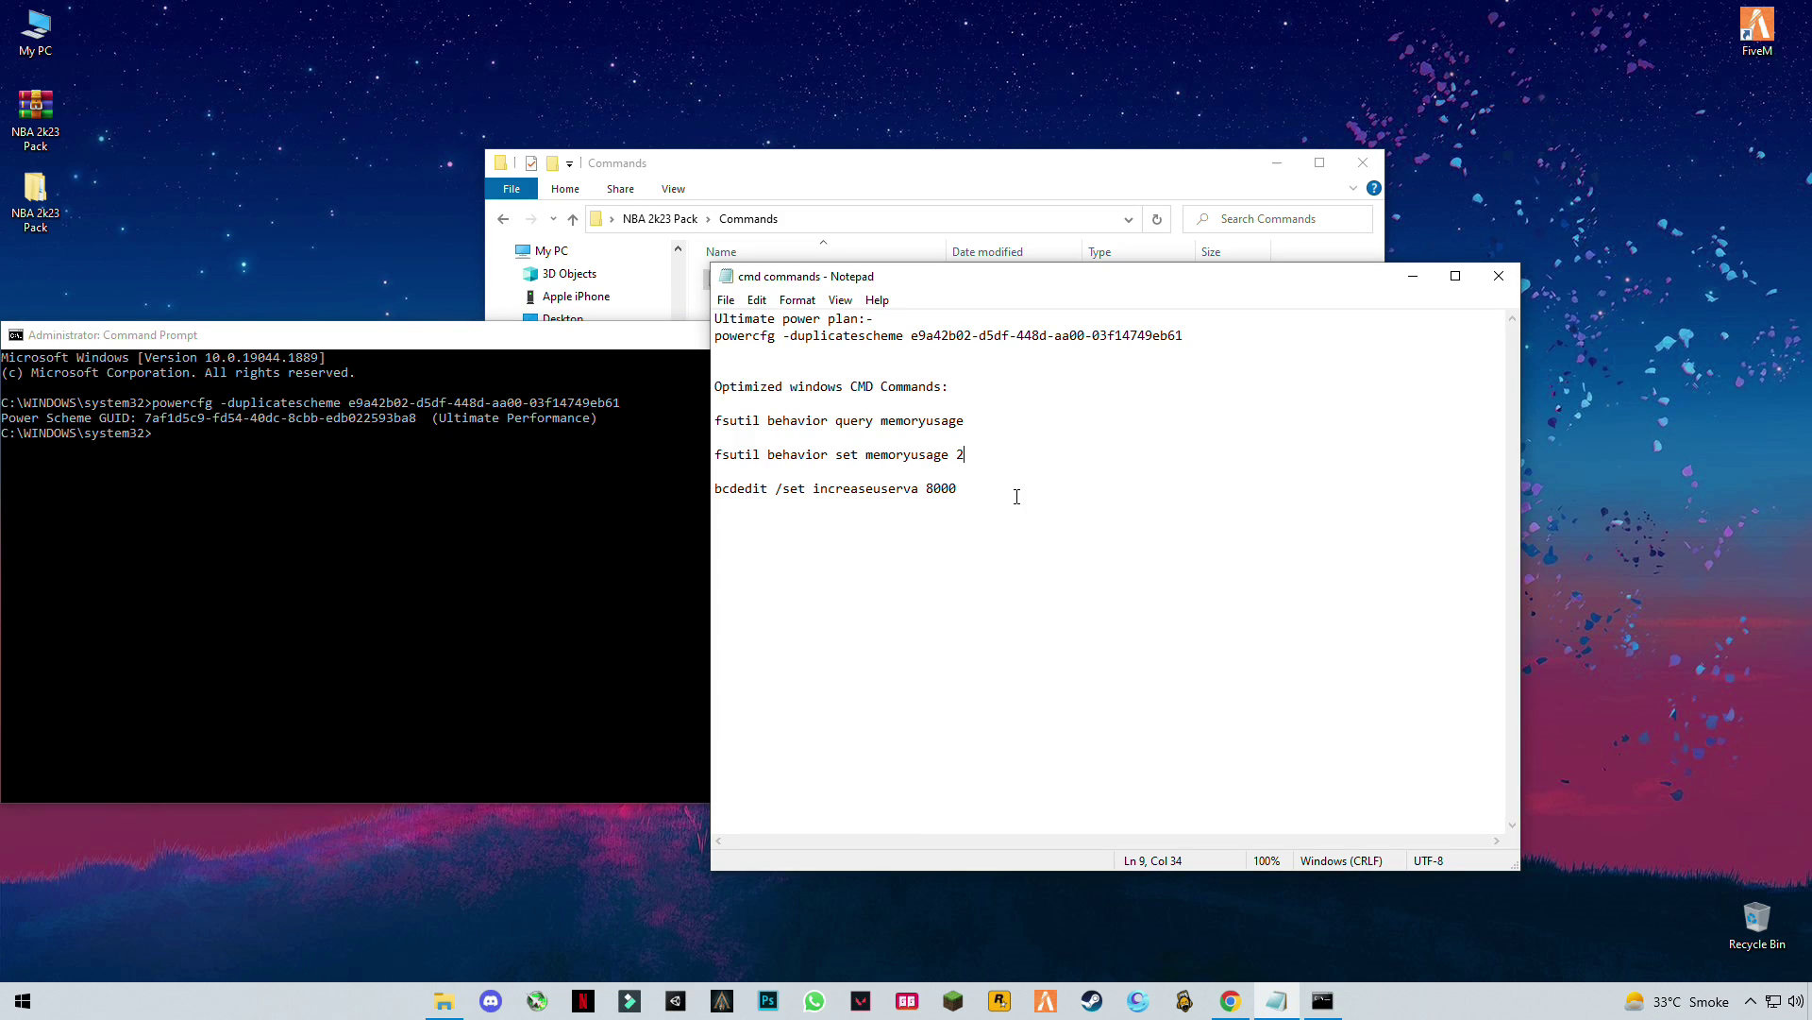
{"action": "left_click_drag", "start_coordinate": [1012, 495], "coordinate": [718, 419]}
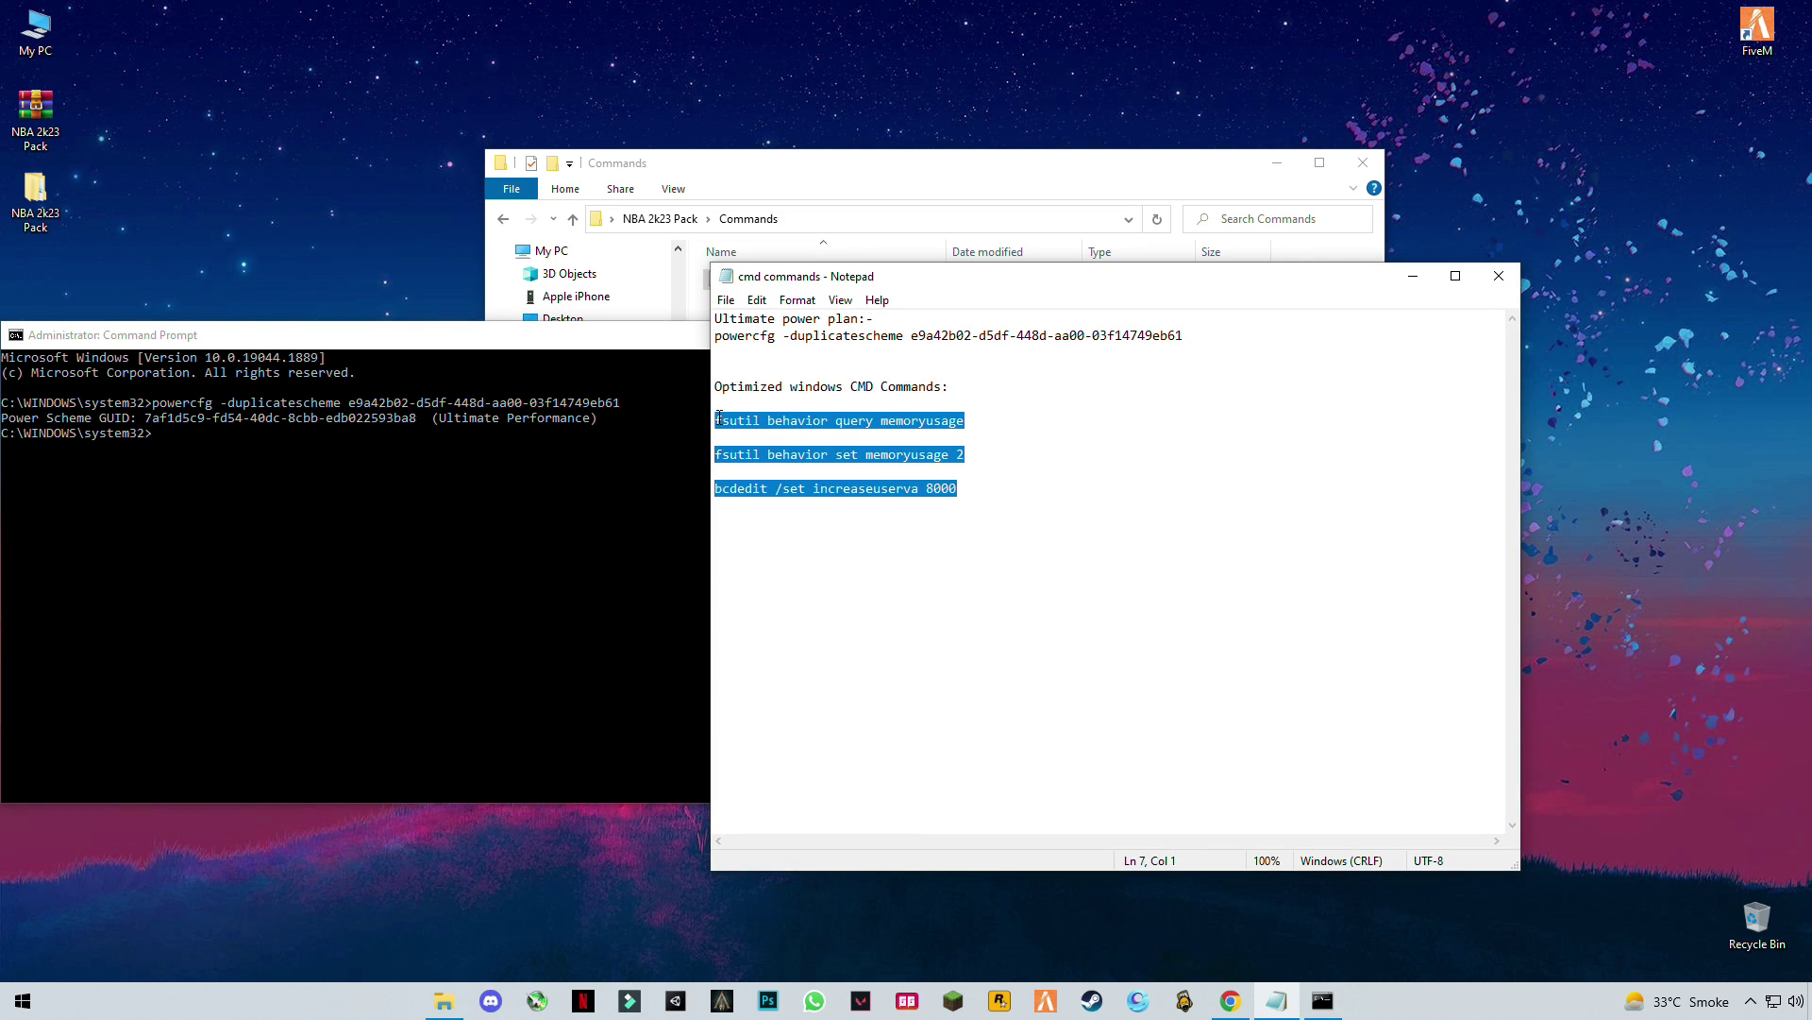
{"action": "right_click", "coordinate": [836, 434]}
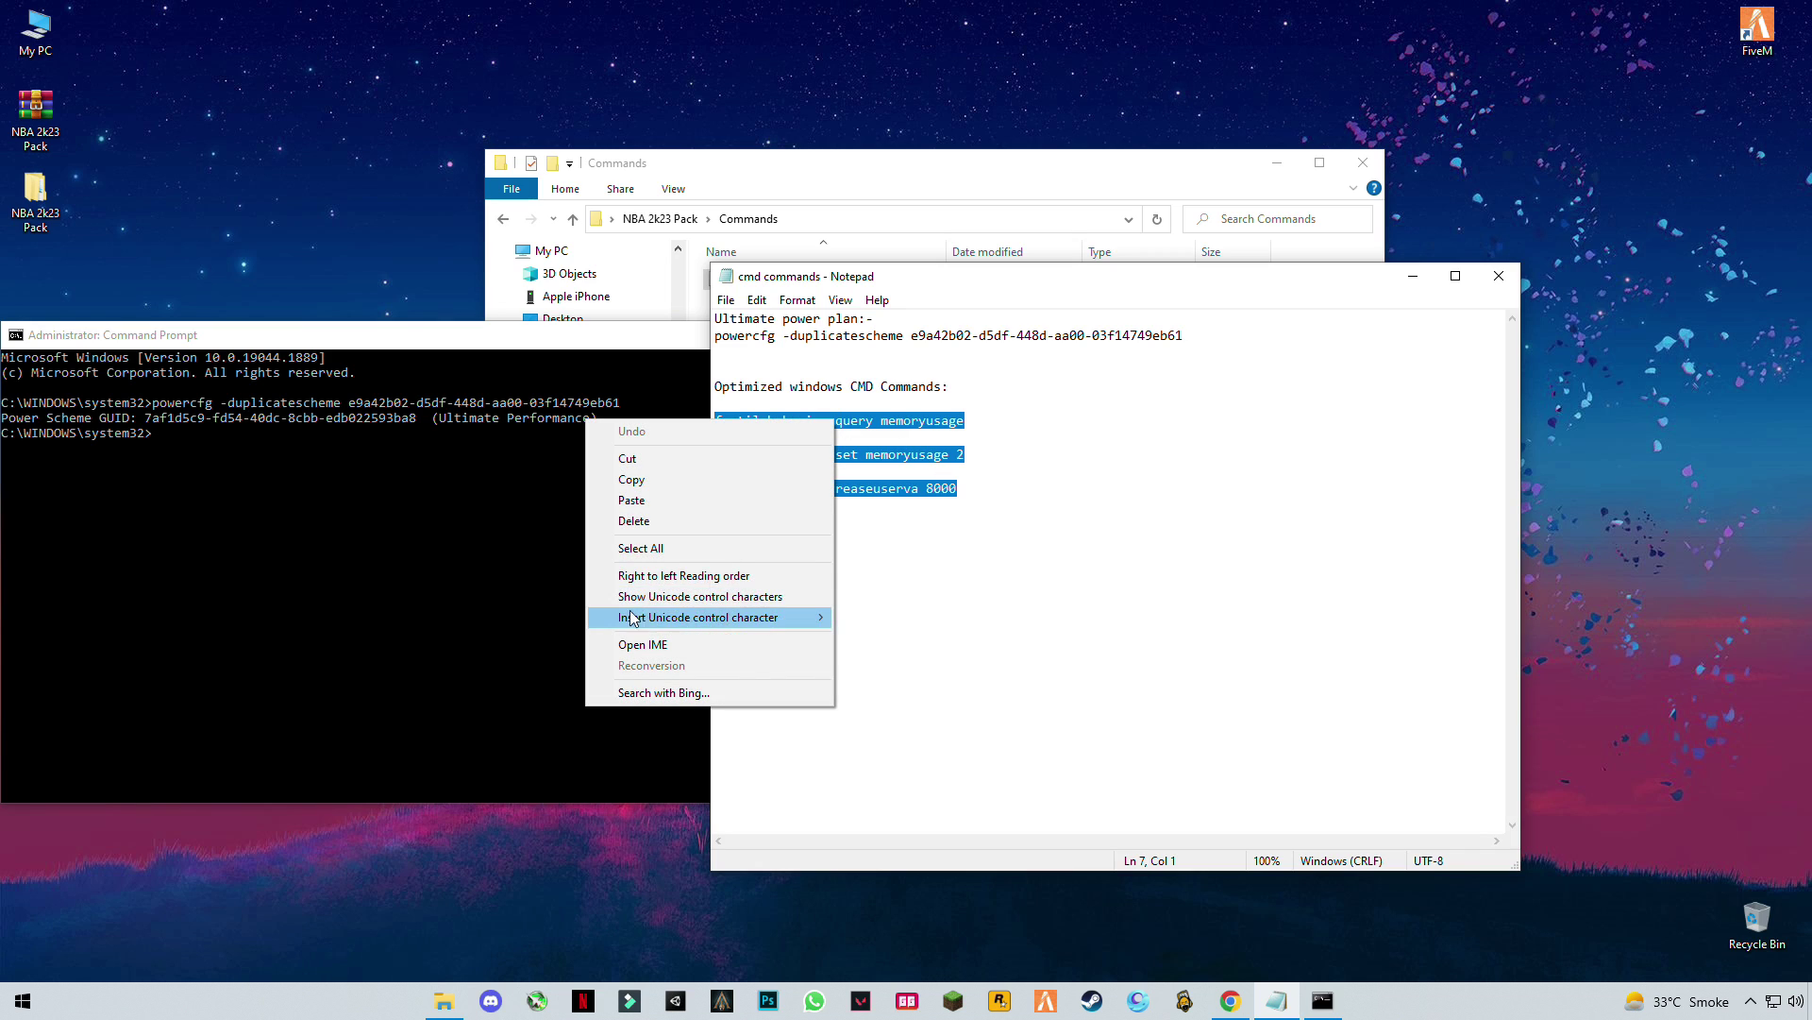
{"action": "left_click", "coordinate": [633, 479]}
{"action": "left_click", "coordinate": [236, 478]}
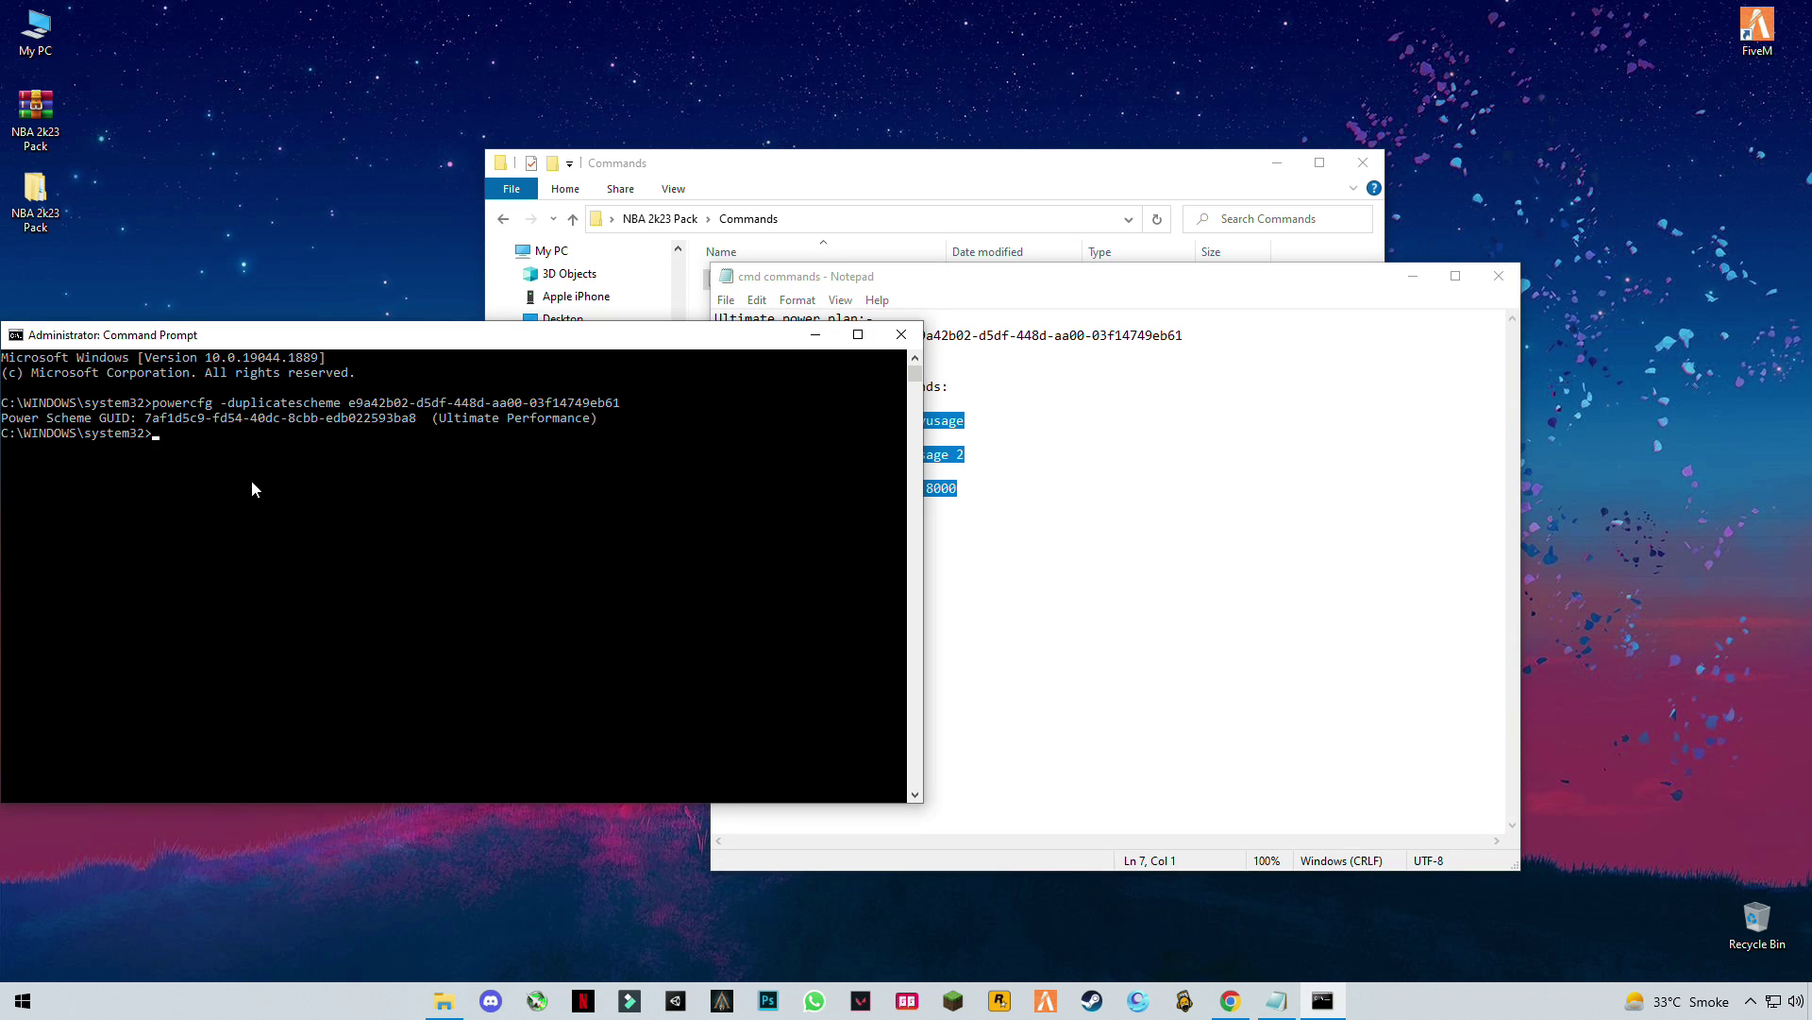
{"action": "right_click", "coordinate": [251, 479]}
{"action": "key", "text": "Return"}
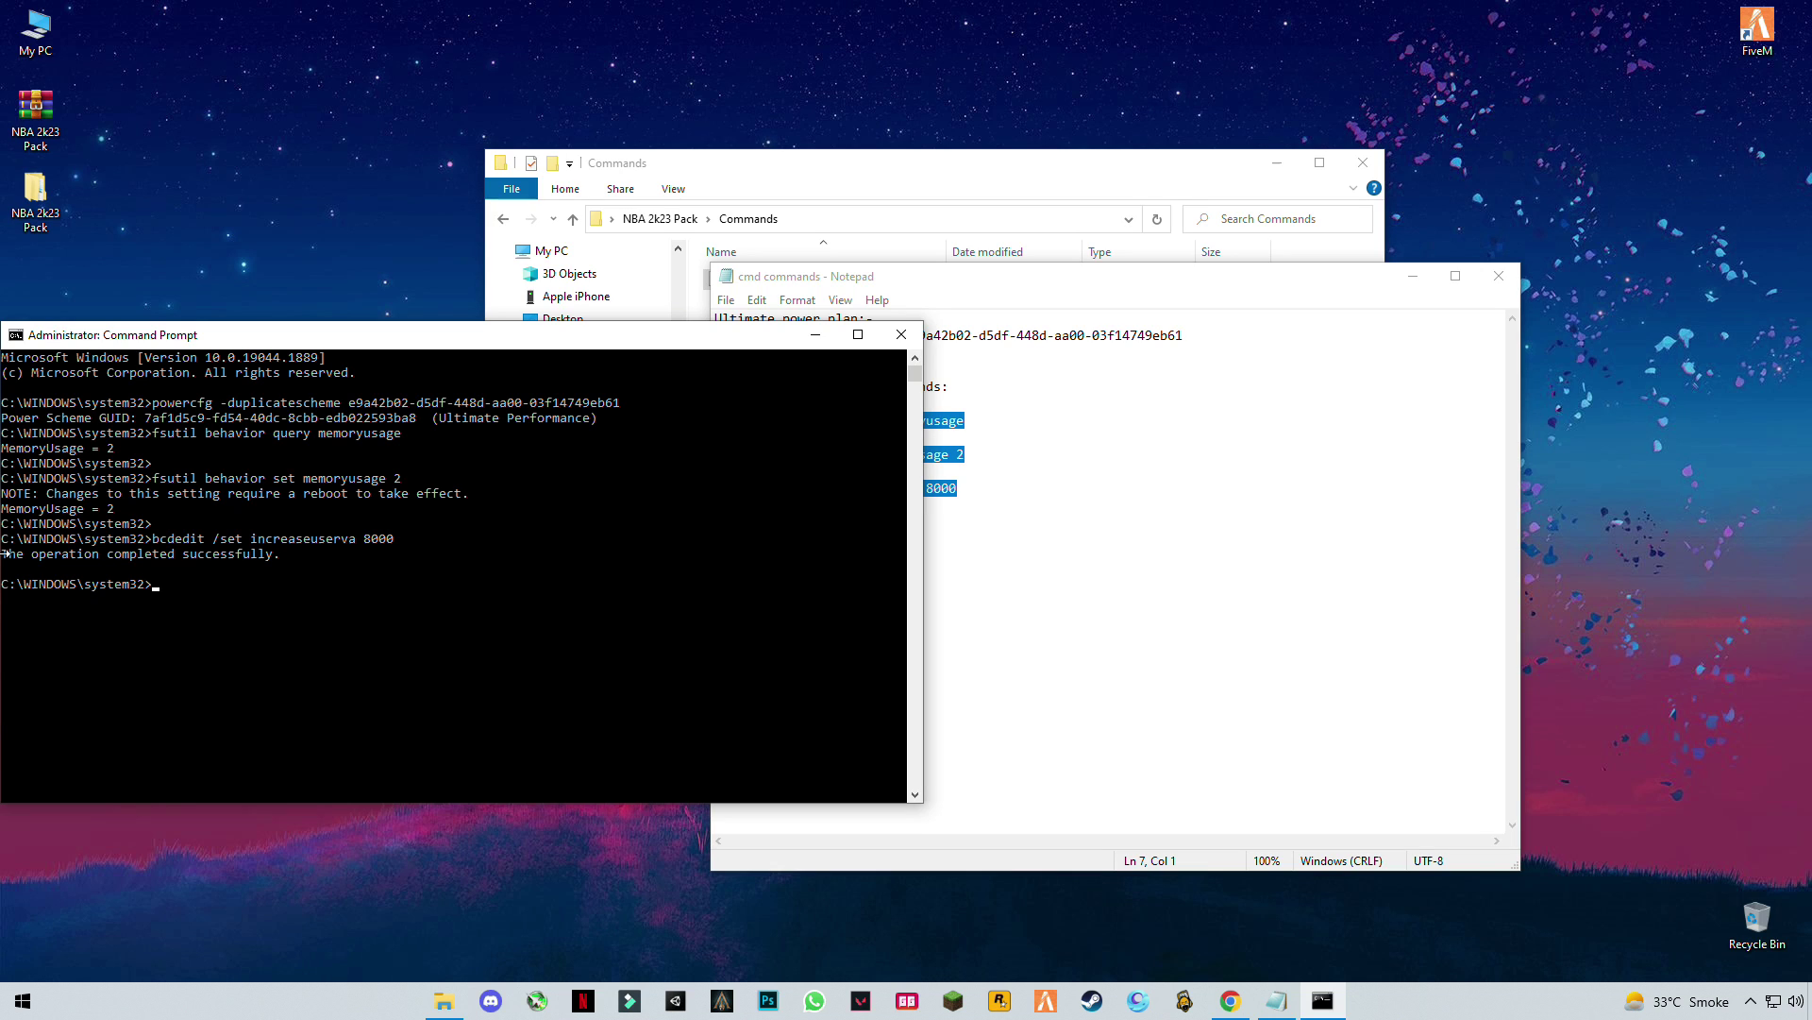
Close Command Prompt with the exit command
{"action": "left_click_drag", "start_coordinate": [221, 342], "coordinate": [359, 306]}
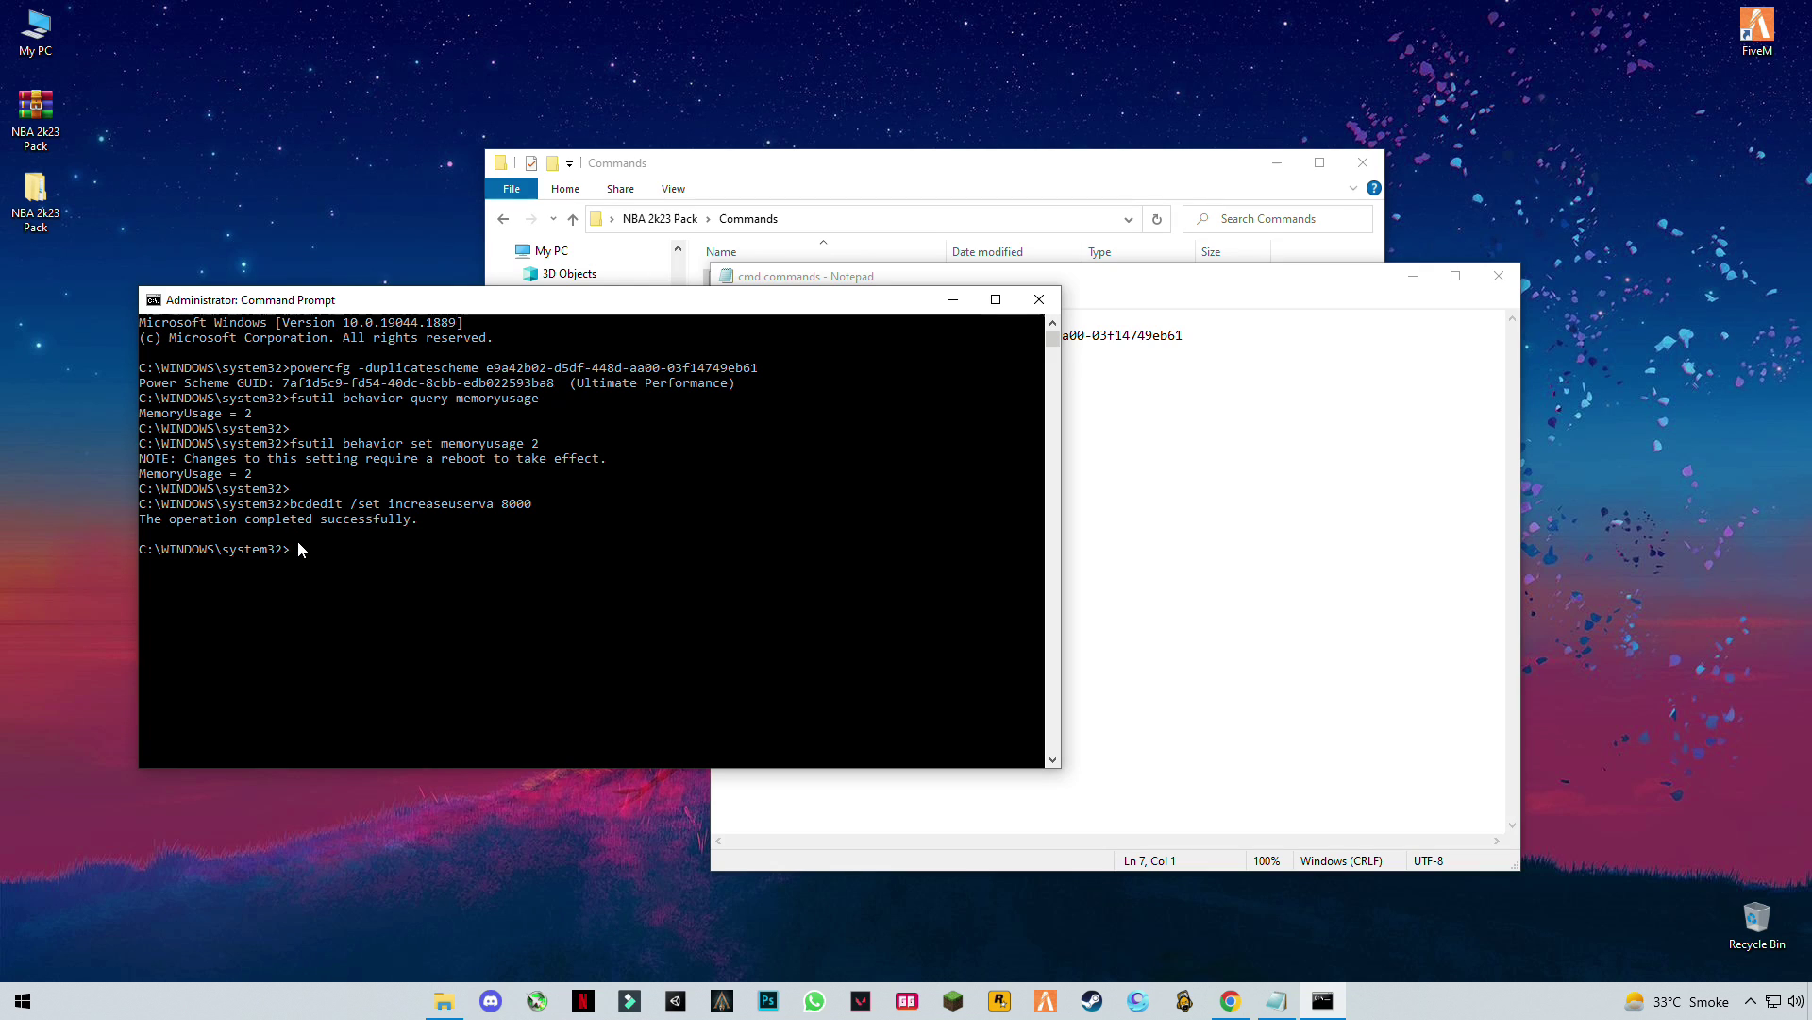
{"action": "type", "text": "Exi"}
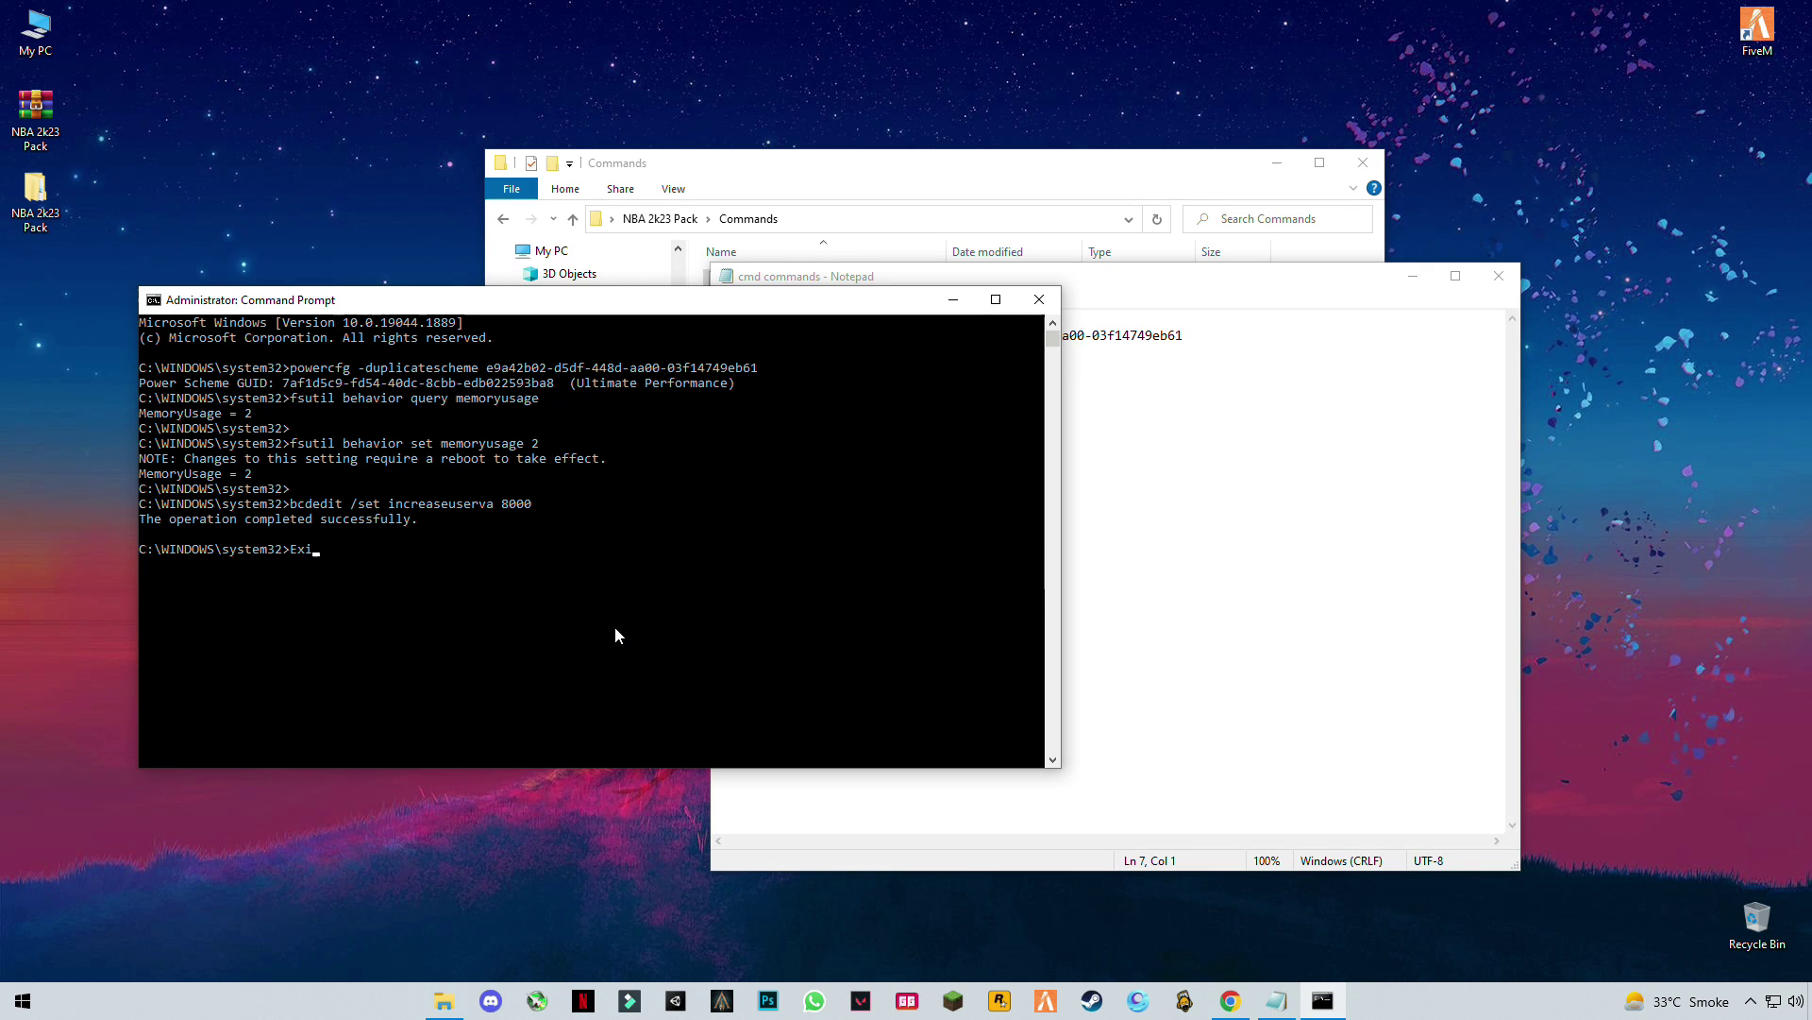
{"action": "type", "text": "t"}
{"action": "key", "text": "Return"}
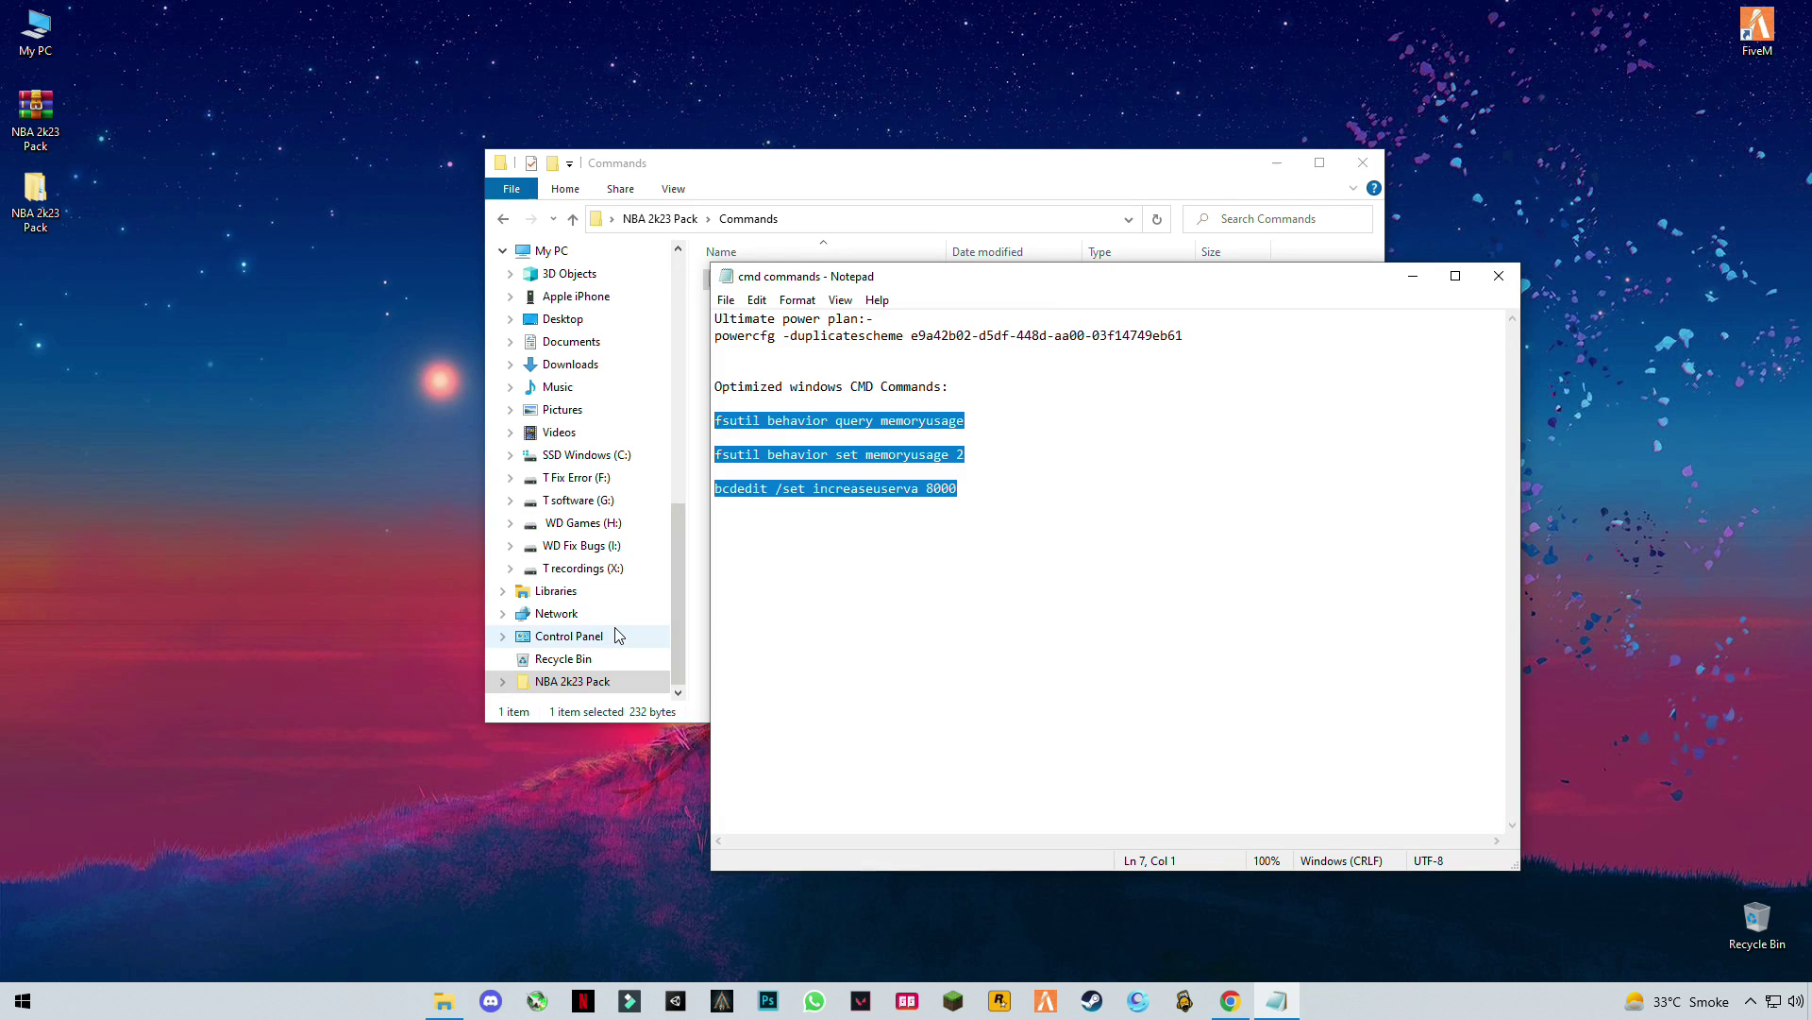
Close Notepad and launch dxwebsetup from the DirectX installer folder
{"action": "left_click", "coordinate": [1499, 275]}
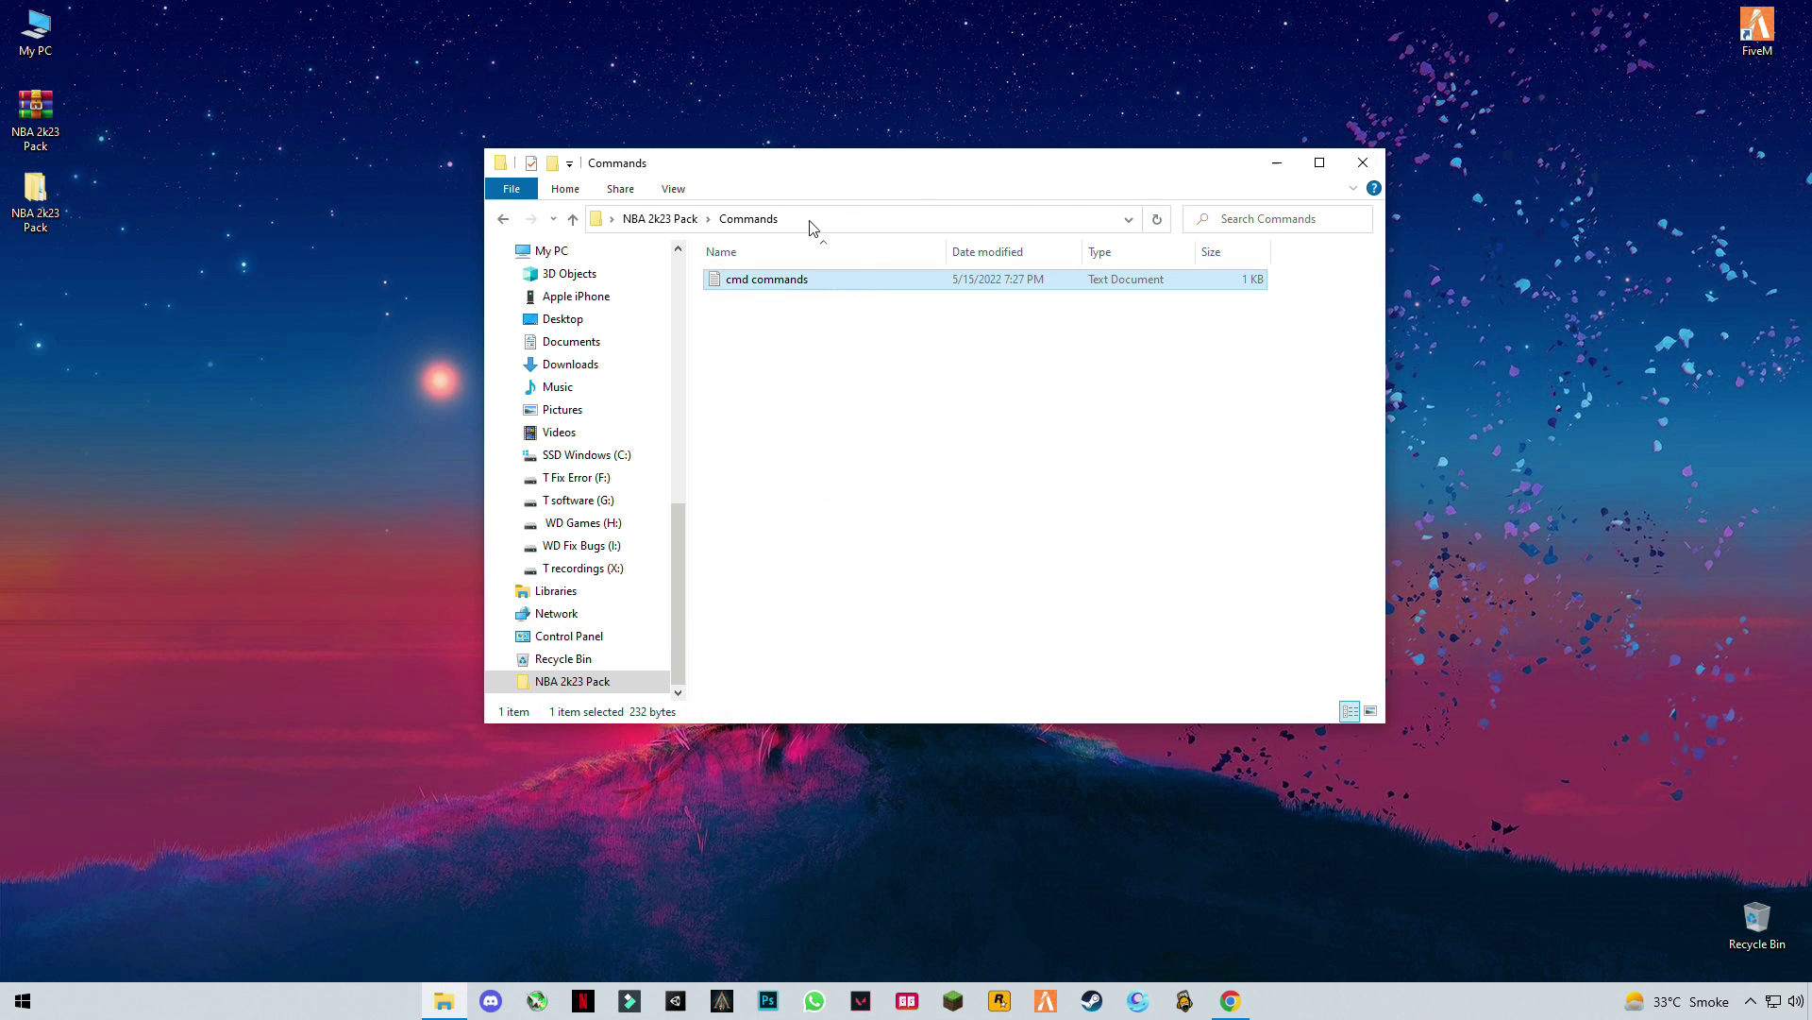
{"action": "left_click", "coordinate": [504, 219]}
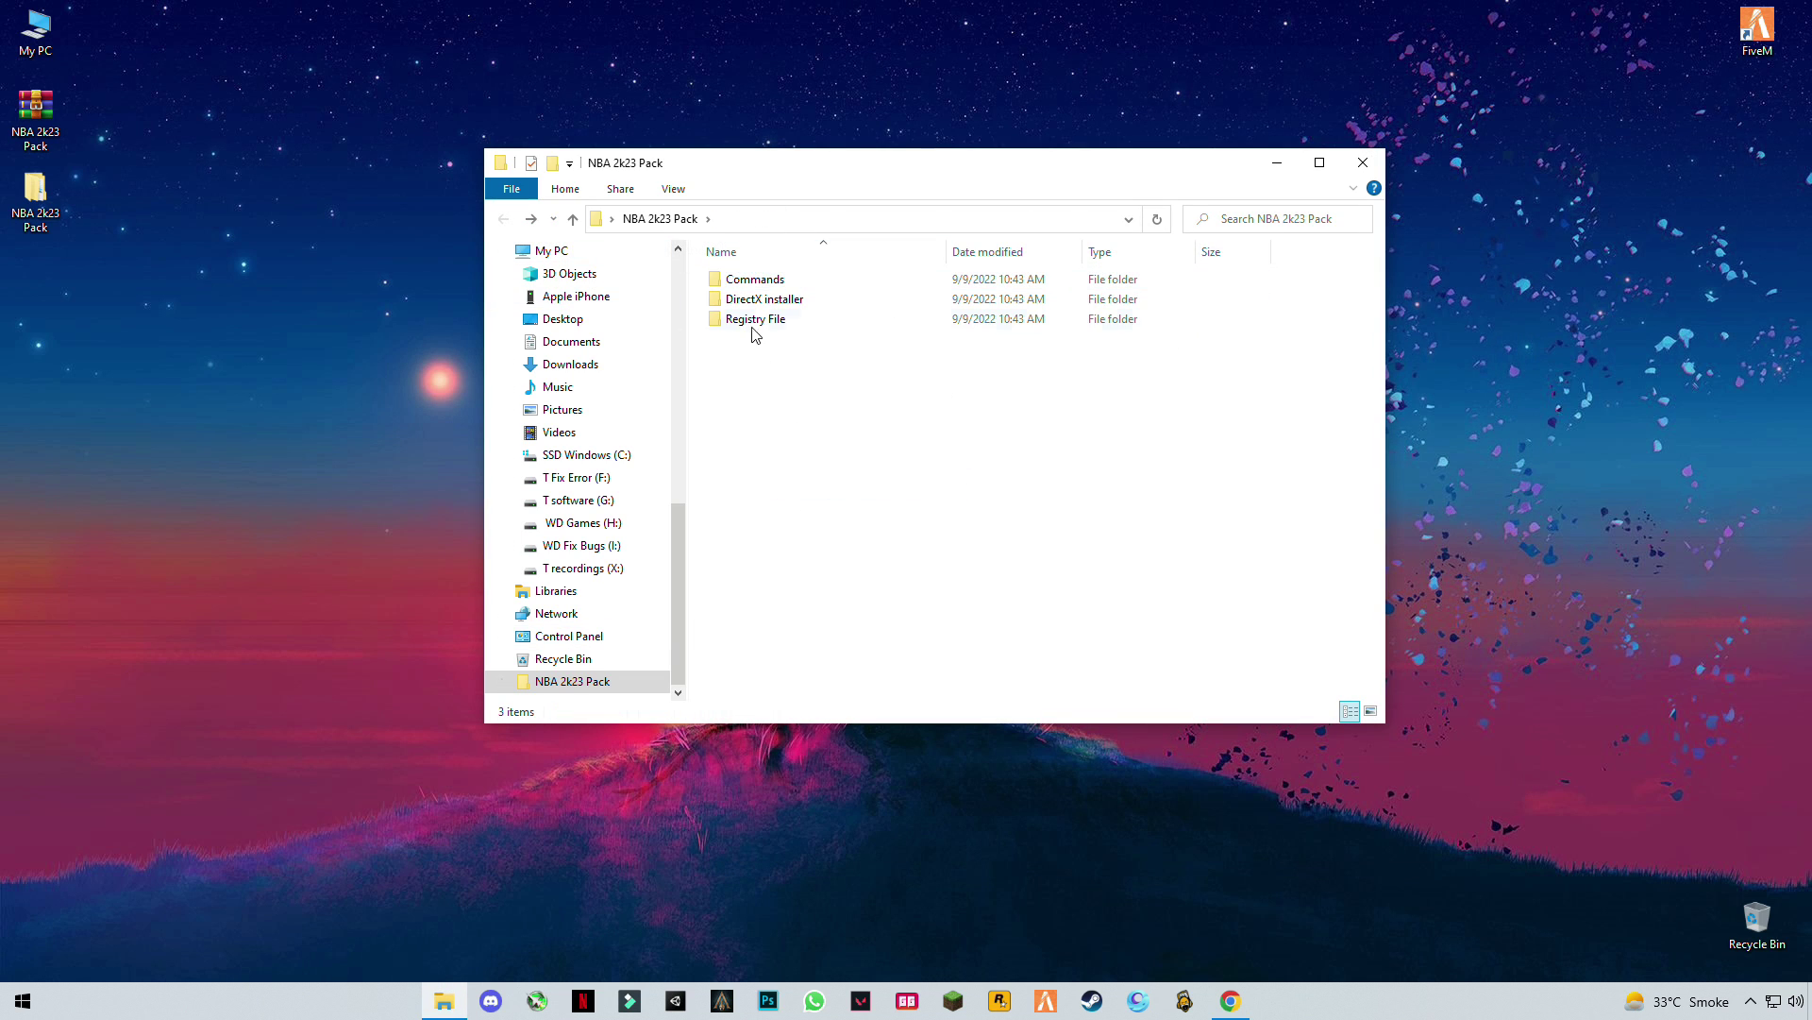
{"action": "double_click", "coordinate": [761, 301]}
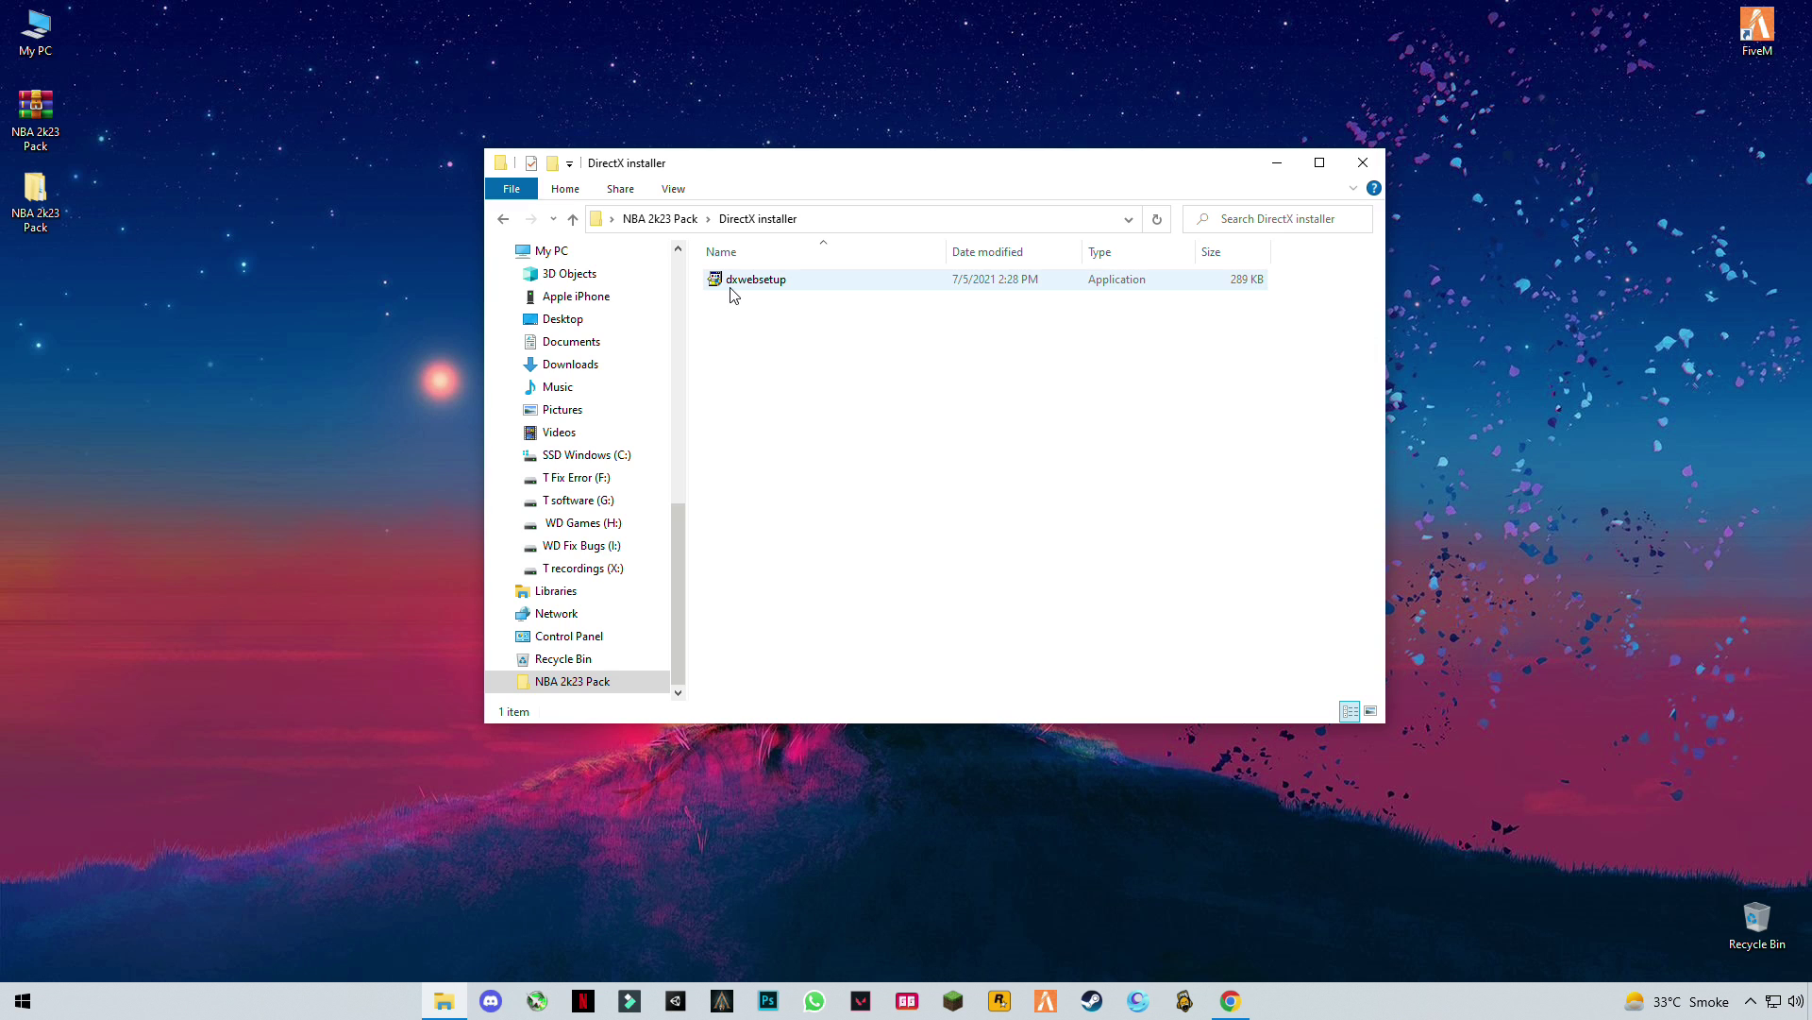
{"action": "double_click", "coordinate": [746, 282]}
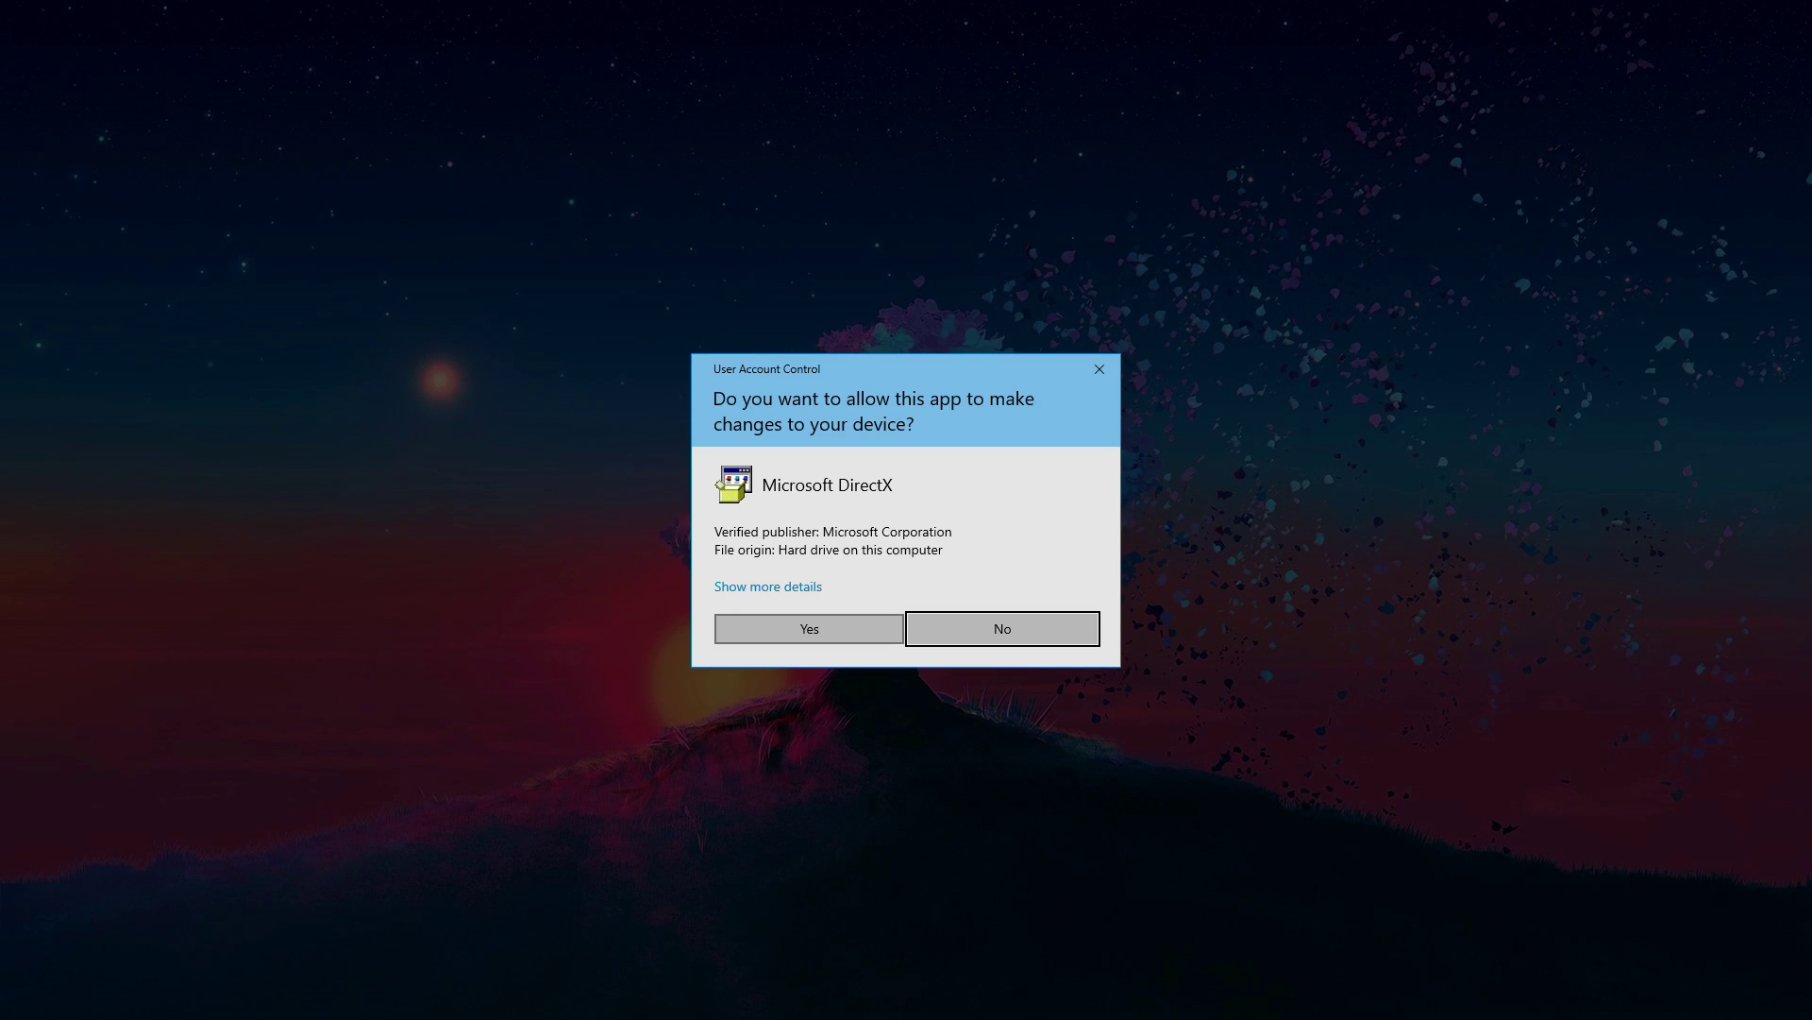
Run DirectX Setup with the license accepted and Bing Bar unchecked, then finish and return to NBA 2k23 Pack
{"action": "left_click", "coordinate": [818, 625]}
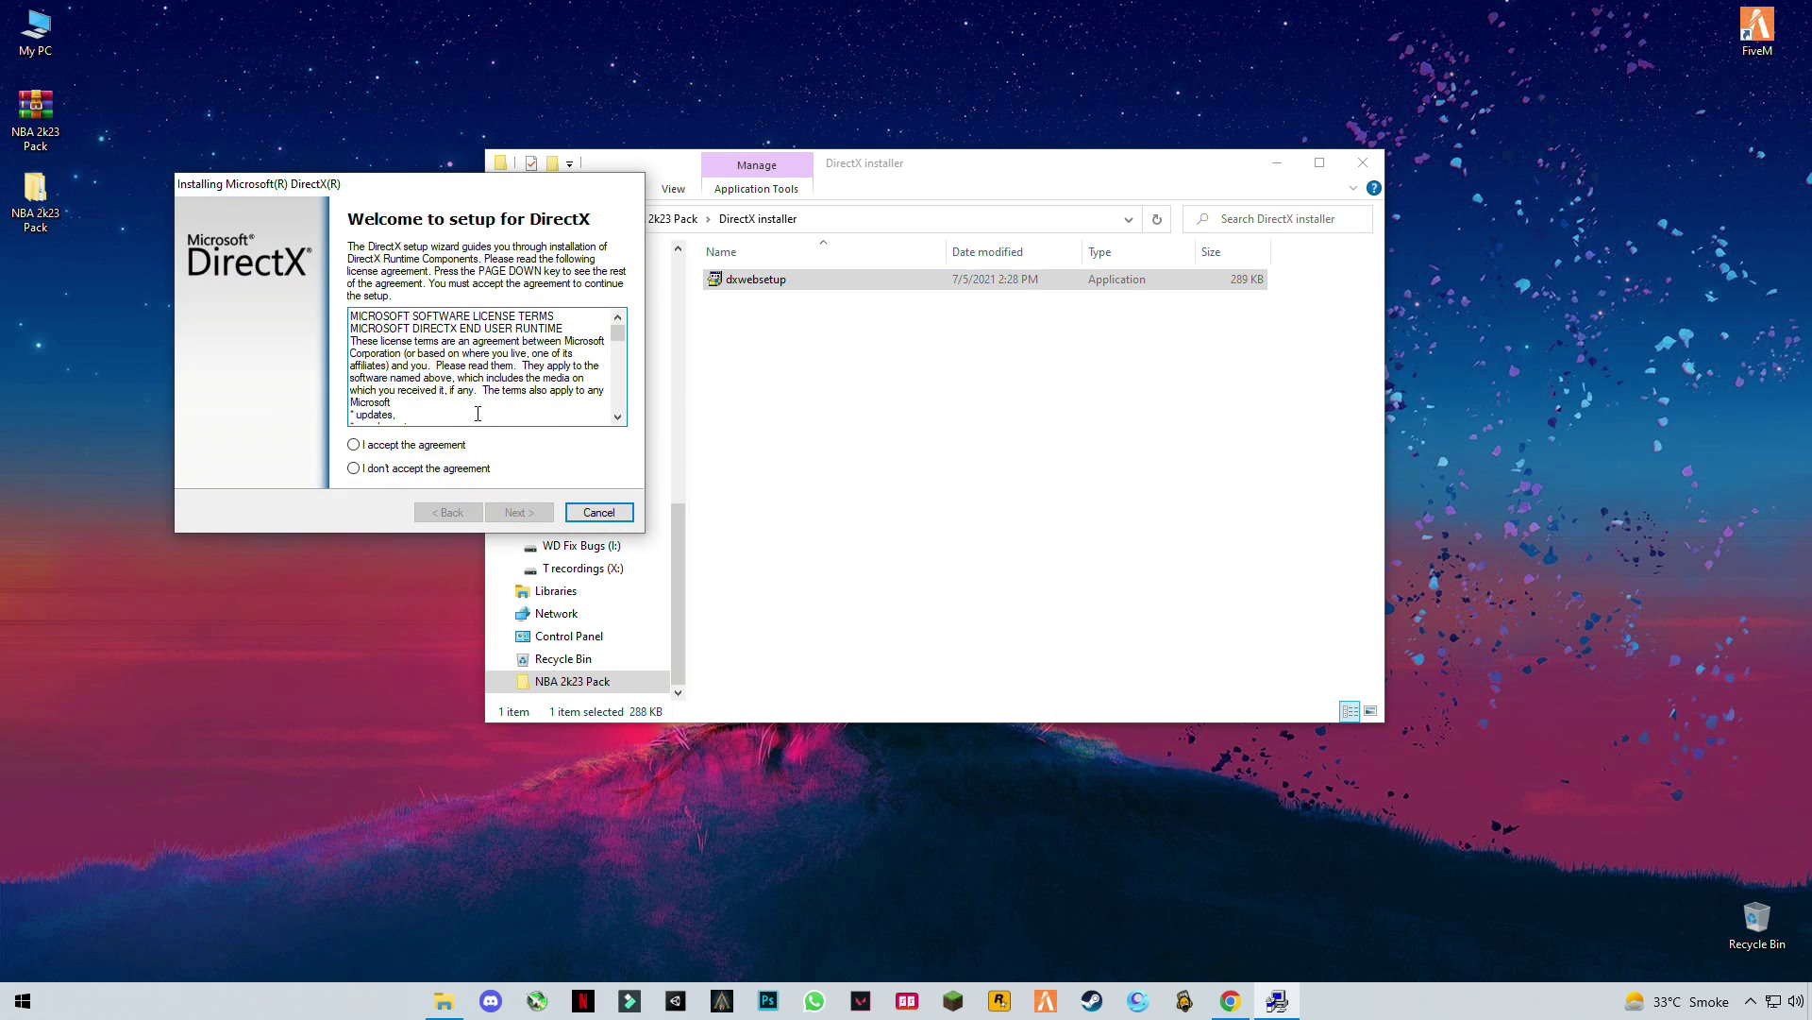
{"action": "left_click", "coordinate": [422, 445]}
{"action": "left_click", "coordinate": [510, 514]}
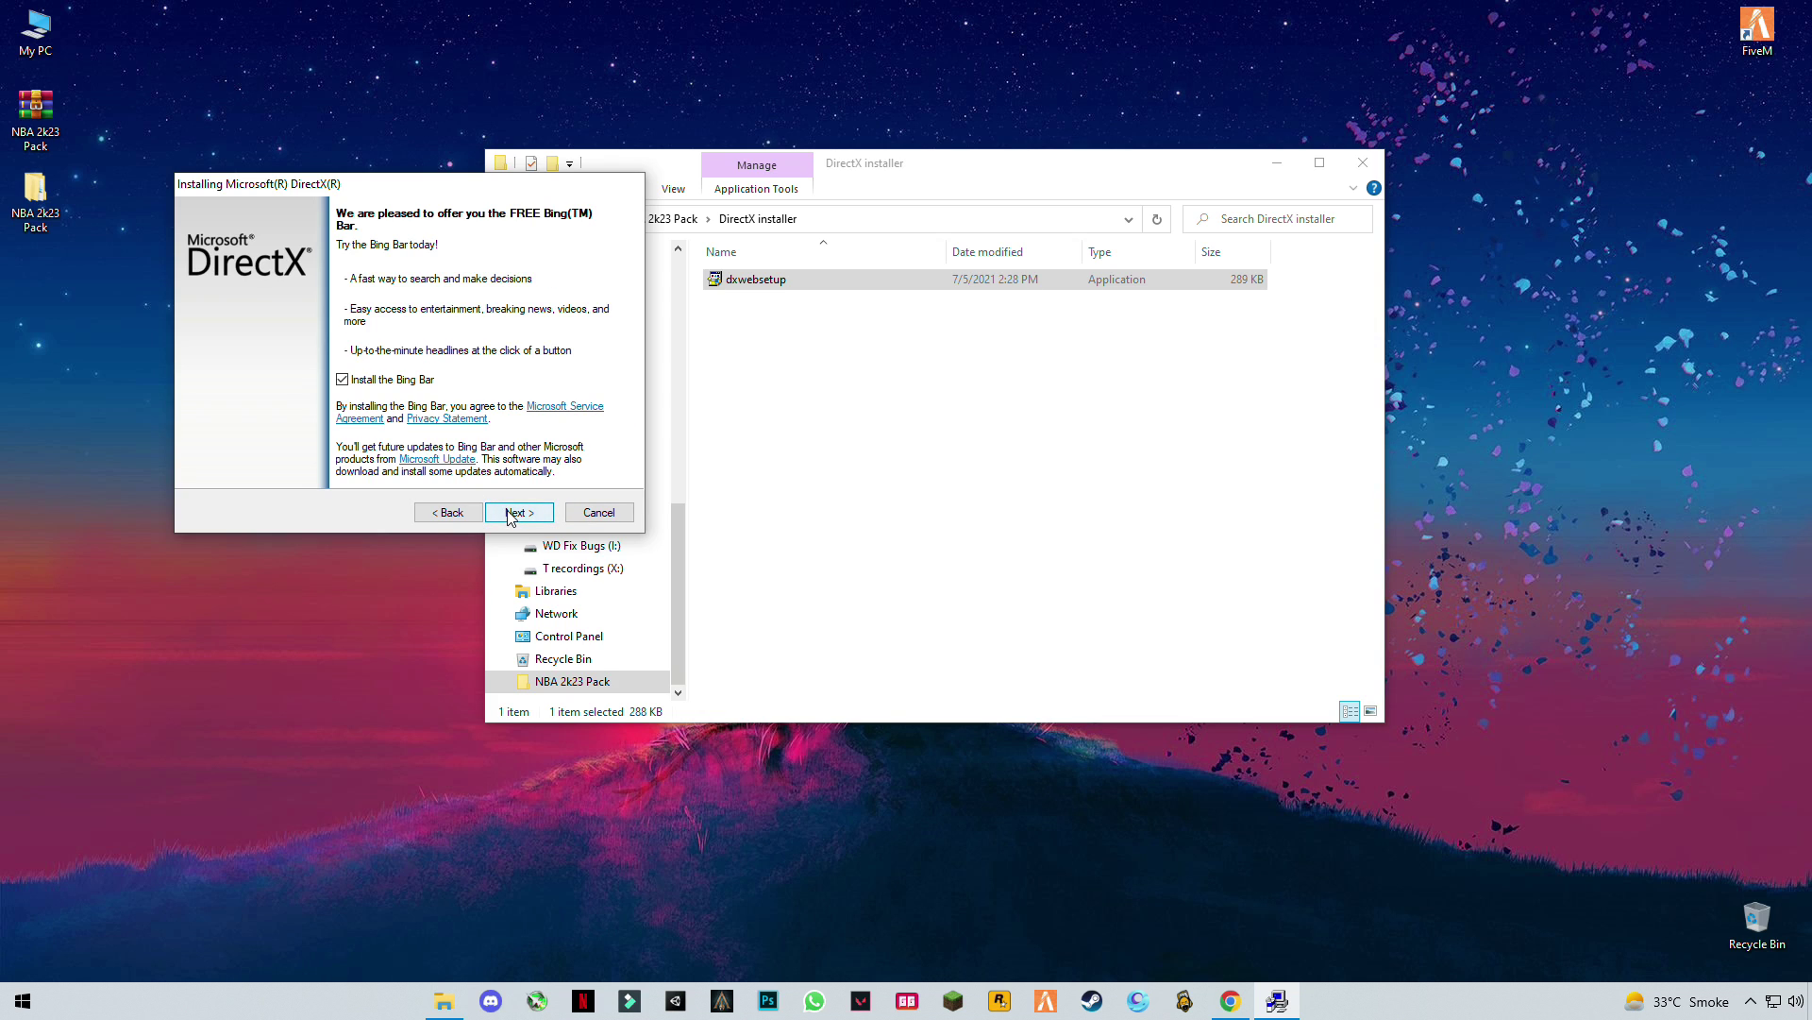
{"action": "left_click", "coordinate": [342, 380]}
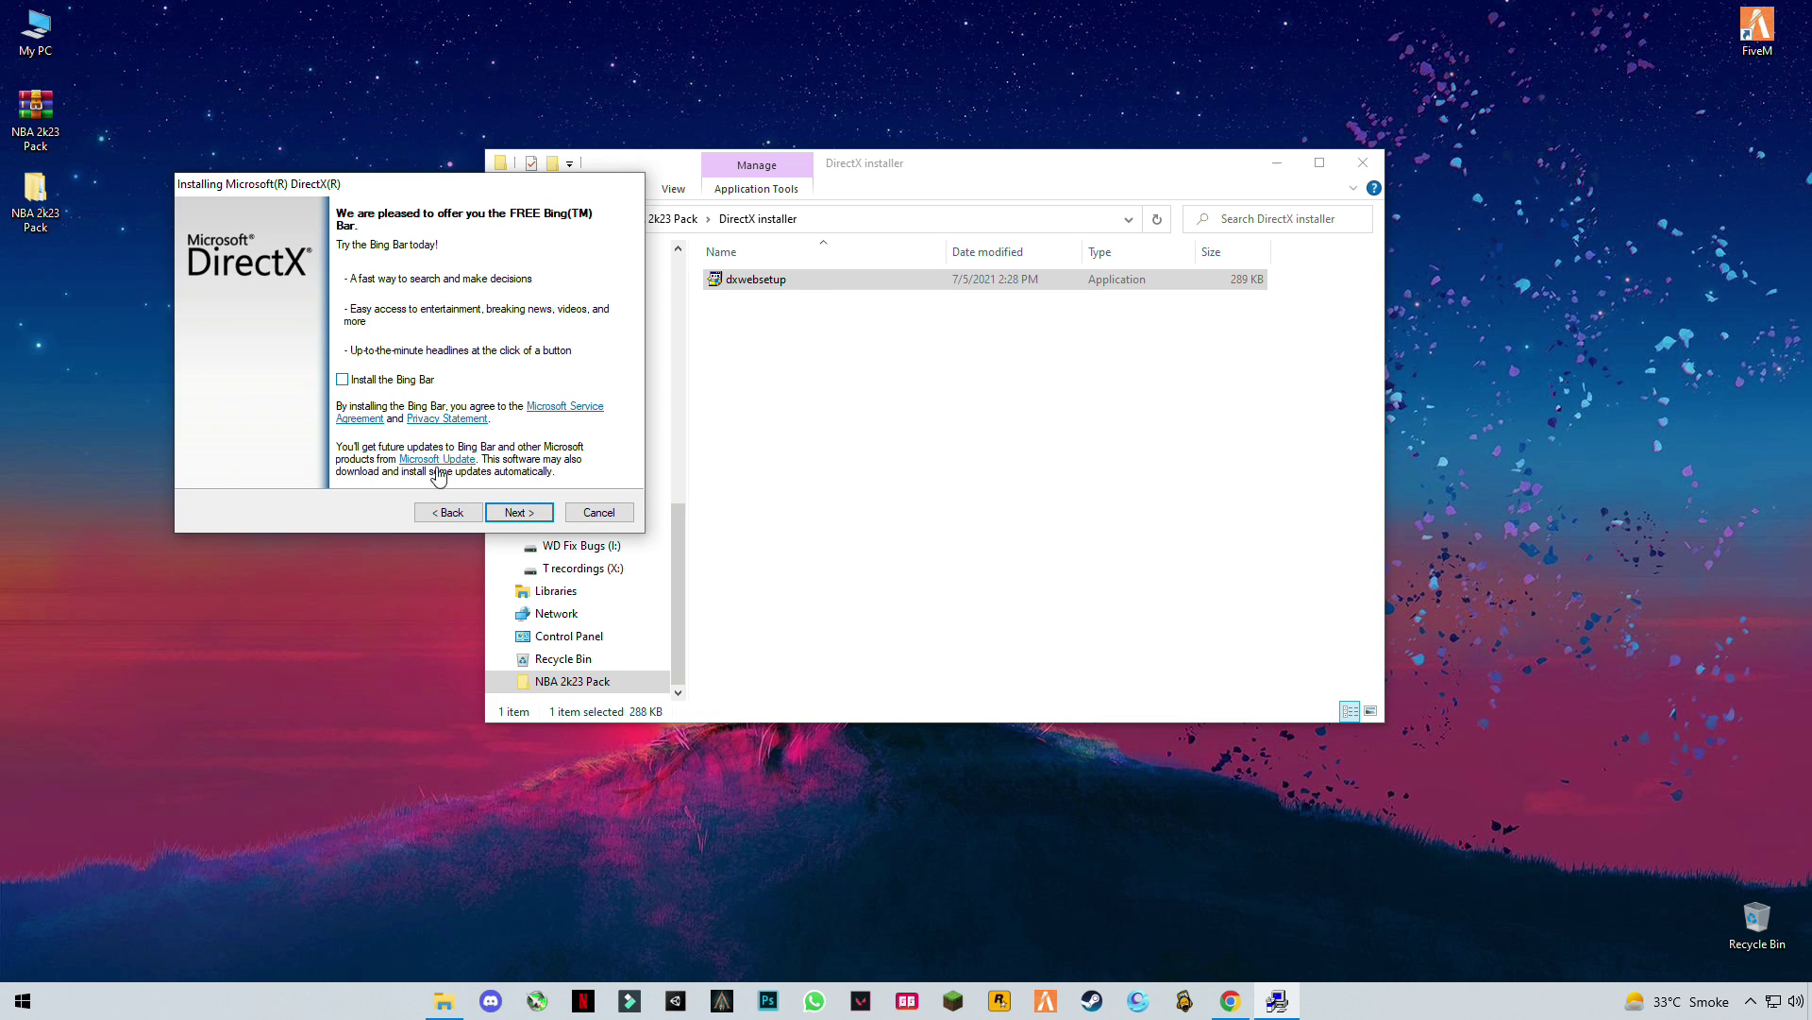
{"action": "left_click", "coordinate": [519, 512]}
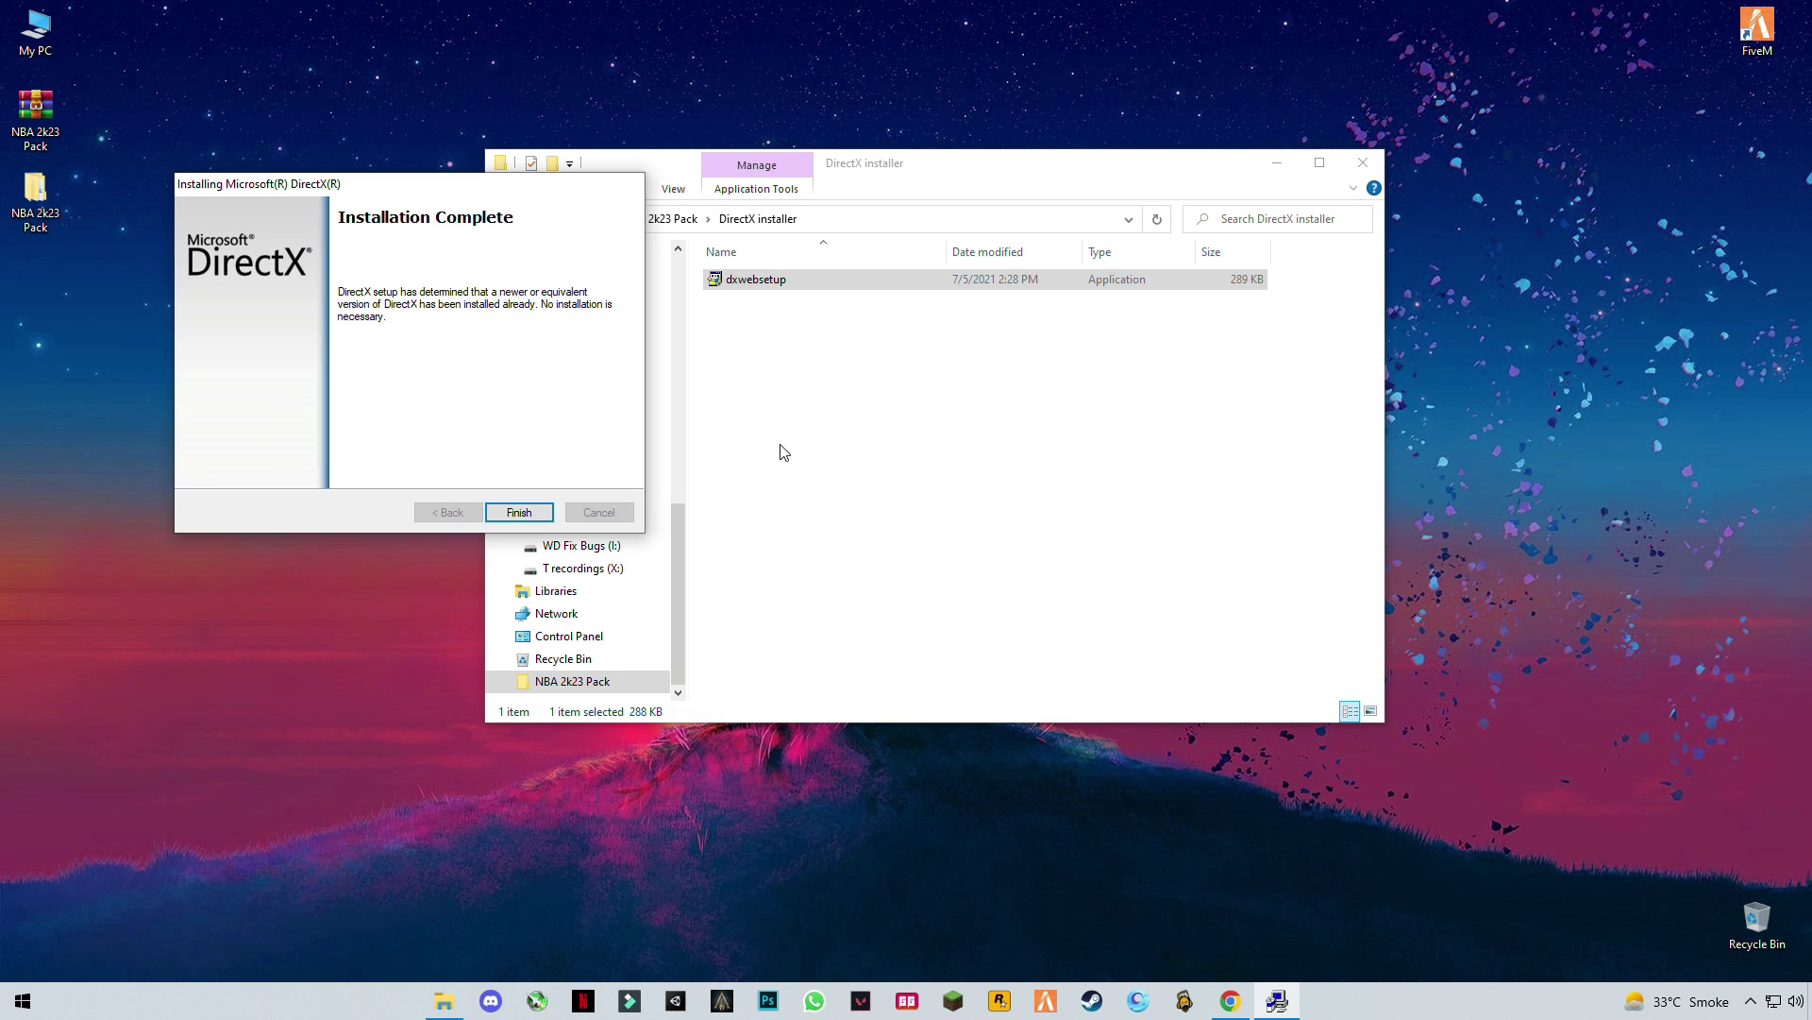
{"action": "left_click", "coordinate": [524, 512]}
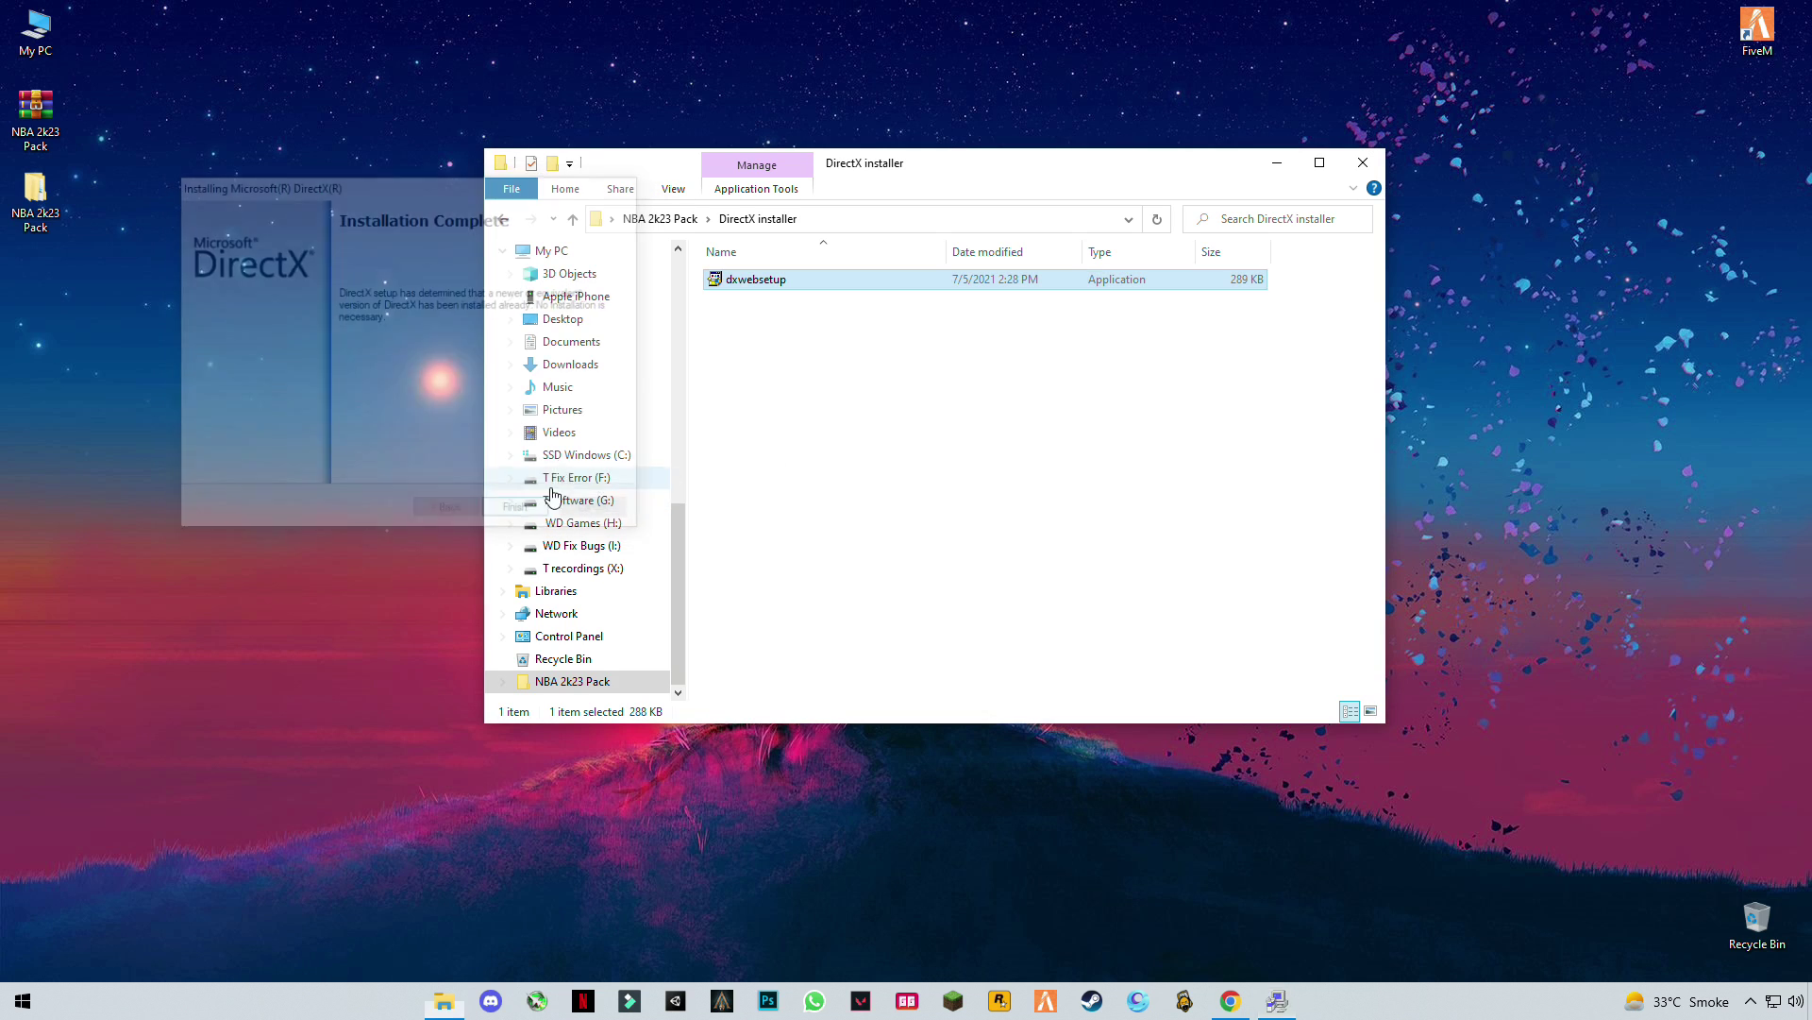
{"action": "left_click", "coordinate": [505, 220]}
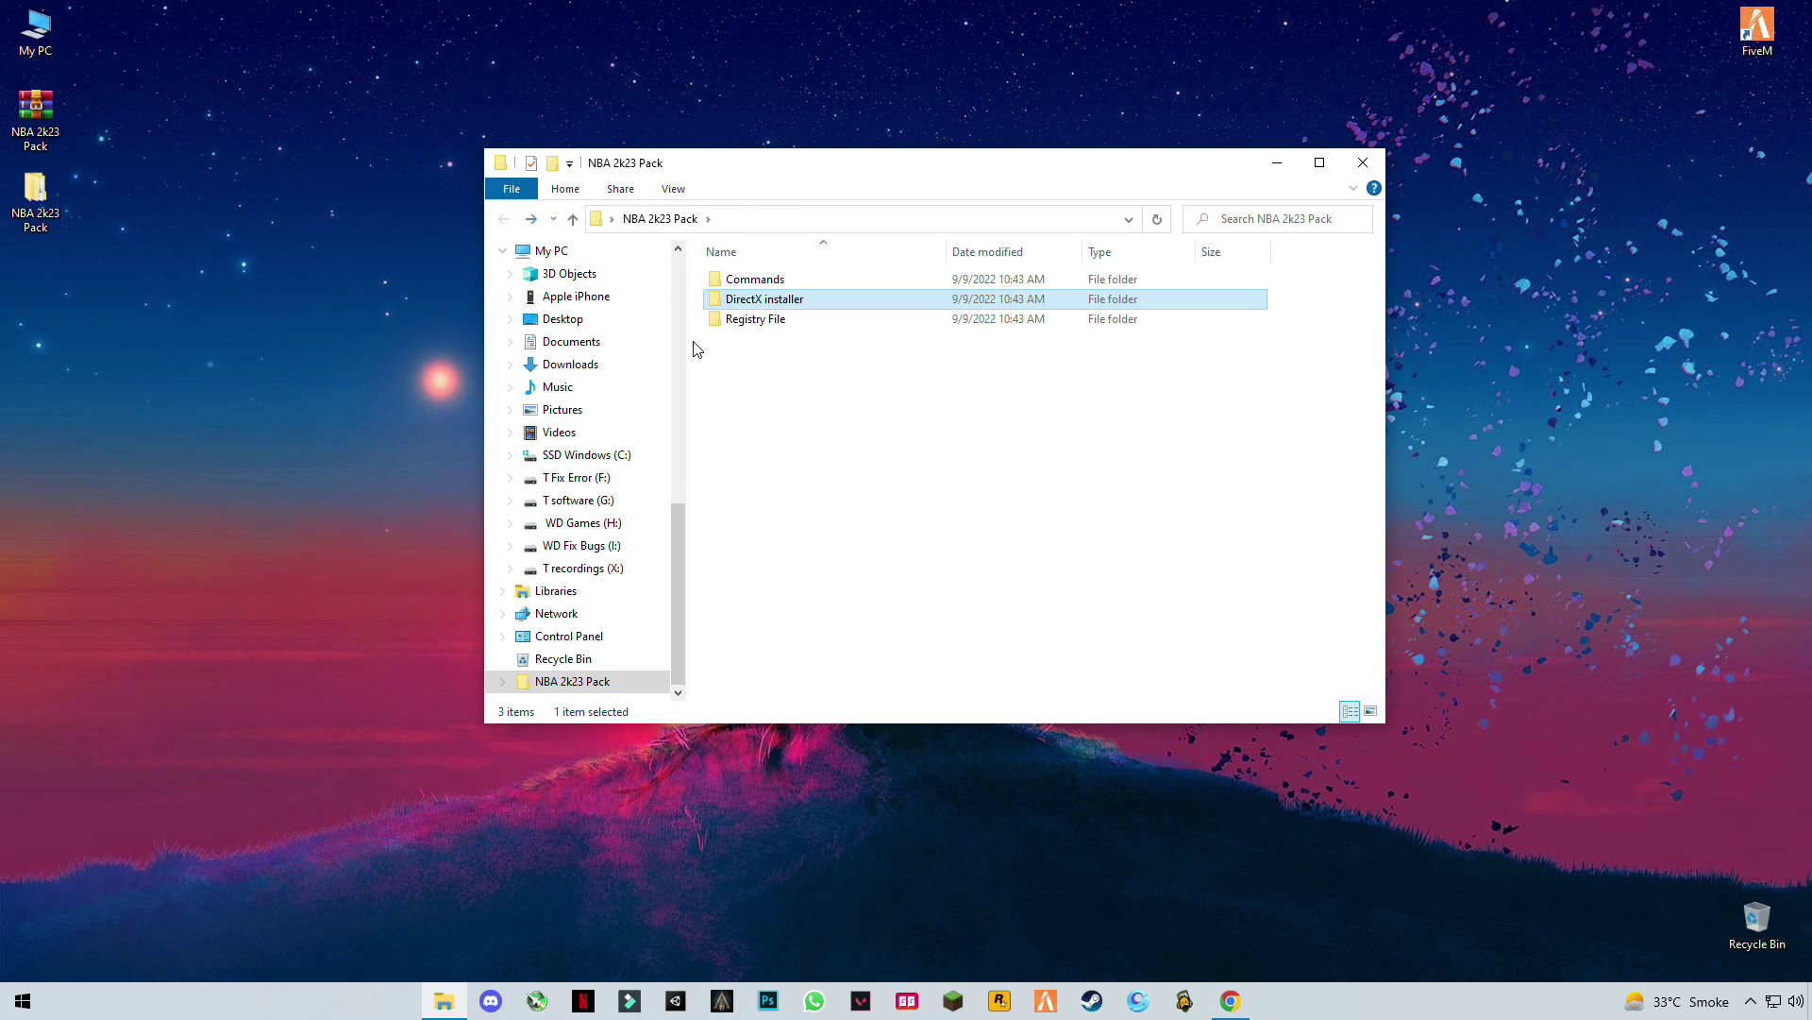
Open the Registry File folder containing the AMD, Intel and Nvidia subfolders
{"action": "double_click", "coordinate": [736, 321]}
{"action": "left_click_drag", "start_coordinate": [850, 162], "coordinate": [579, 277]}
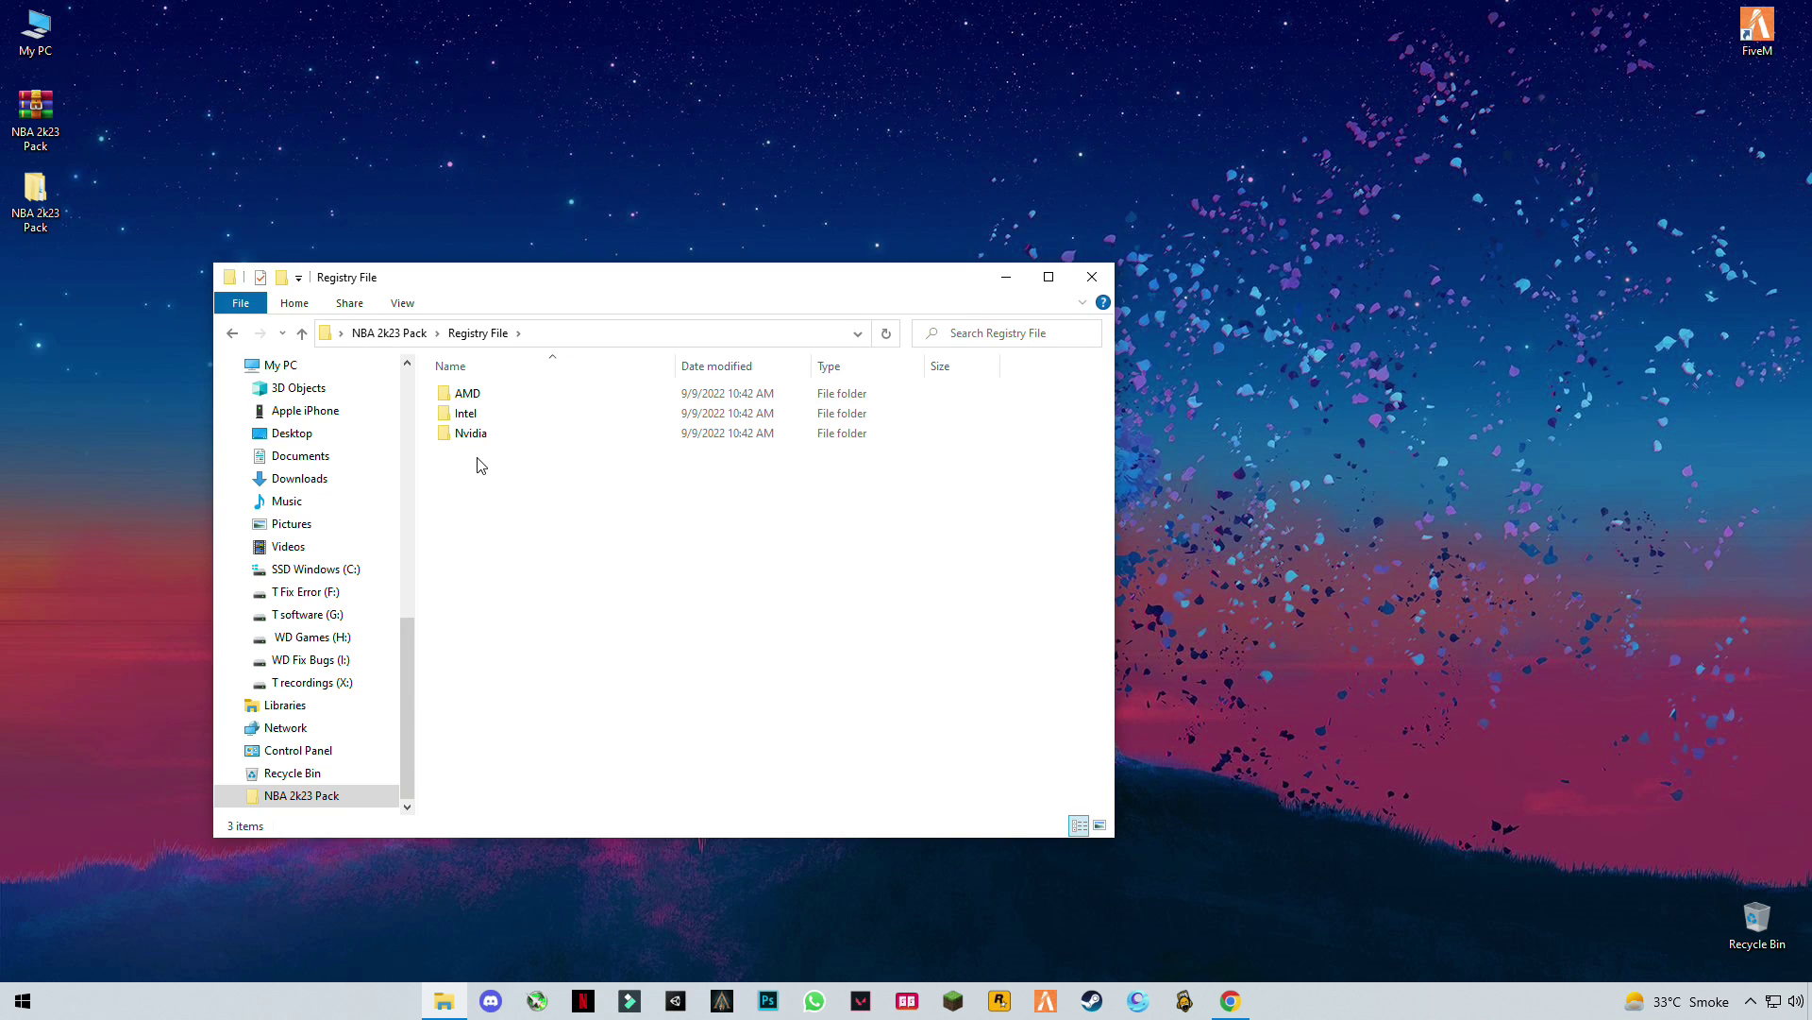
{"action": "left_click_drag", "start_coordinate": [489, 495], "coordinate": [482, 441]}
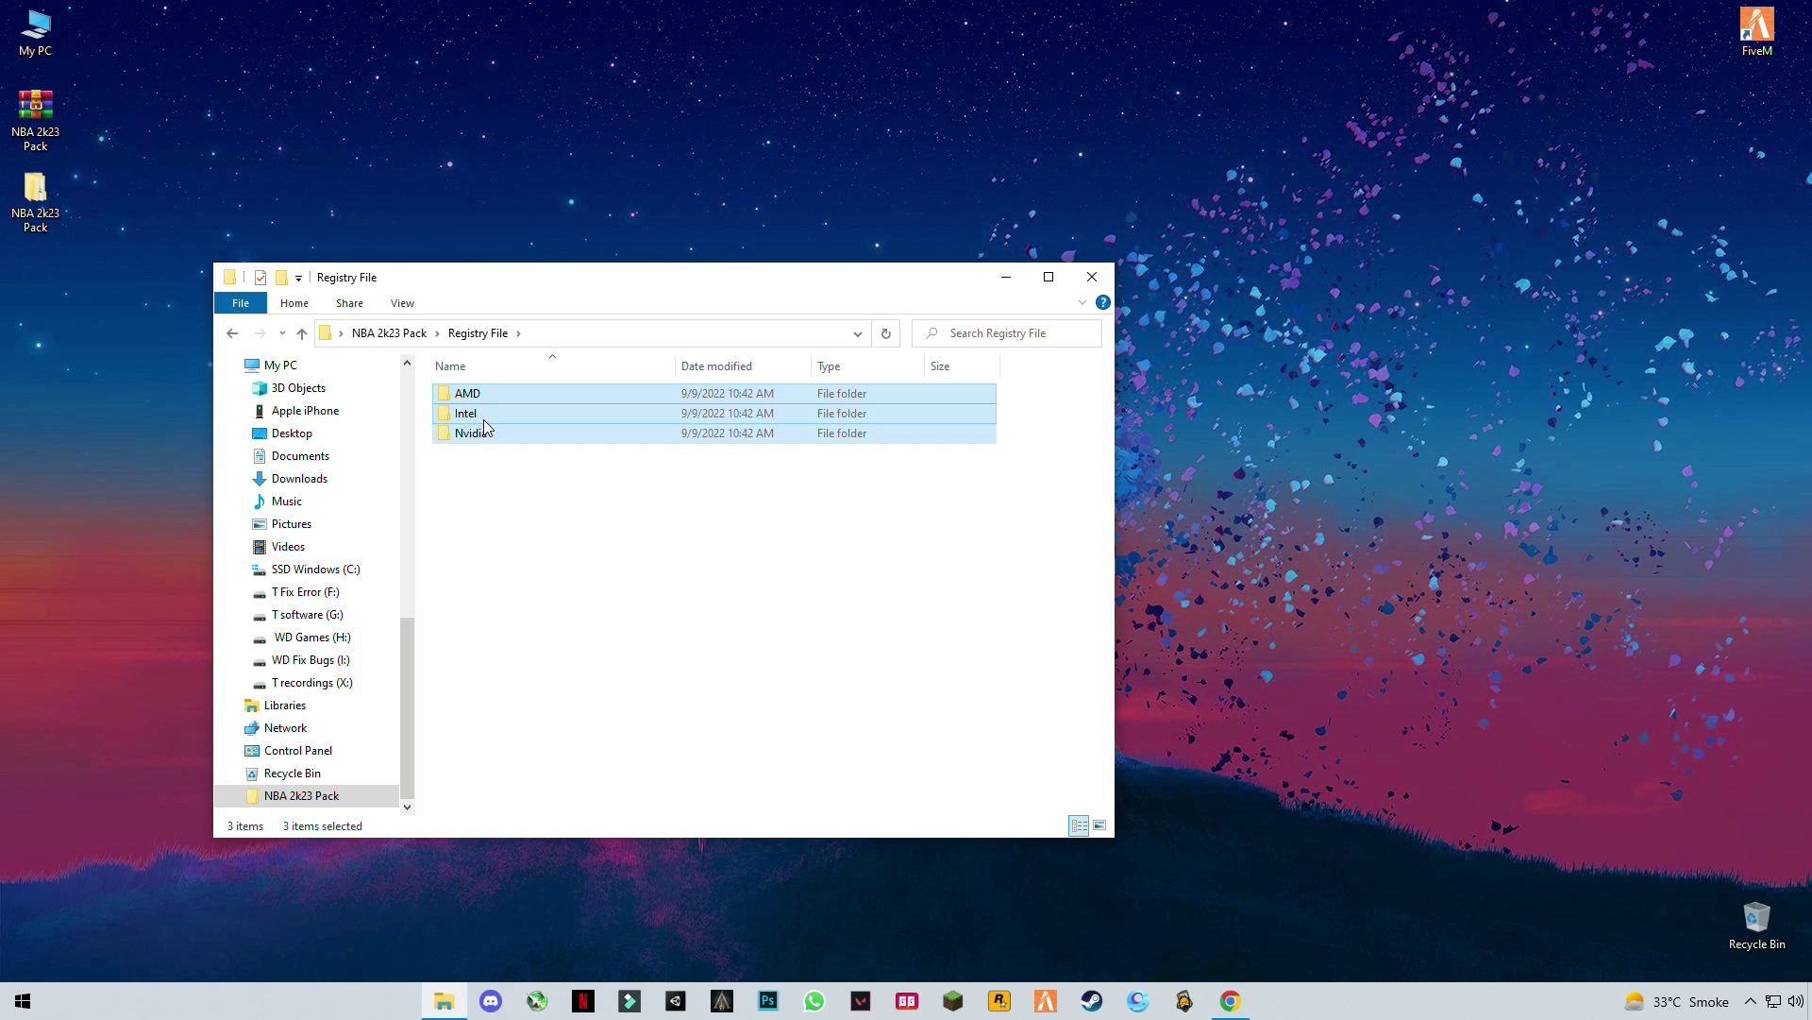
{"action": "left_click", "coordinate": [532, 493]}
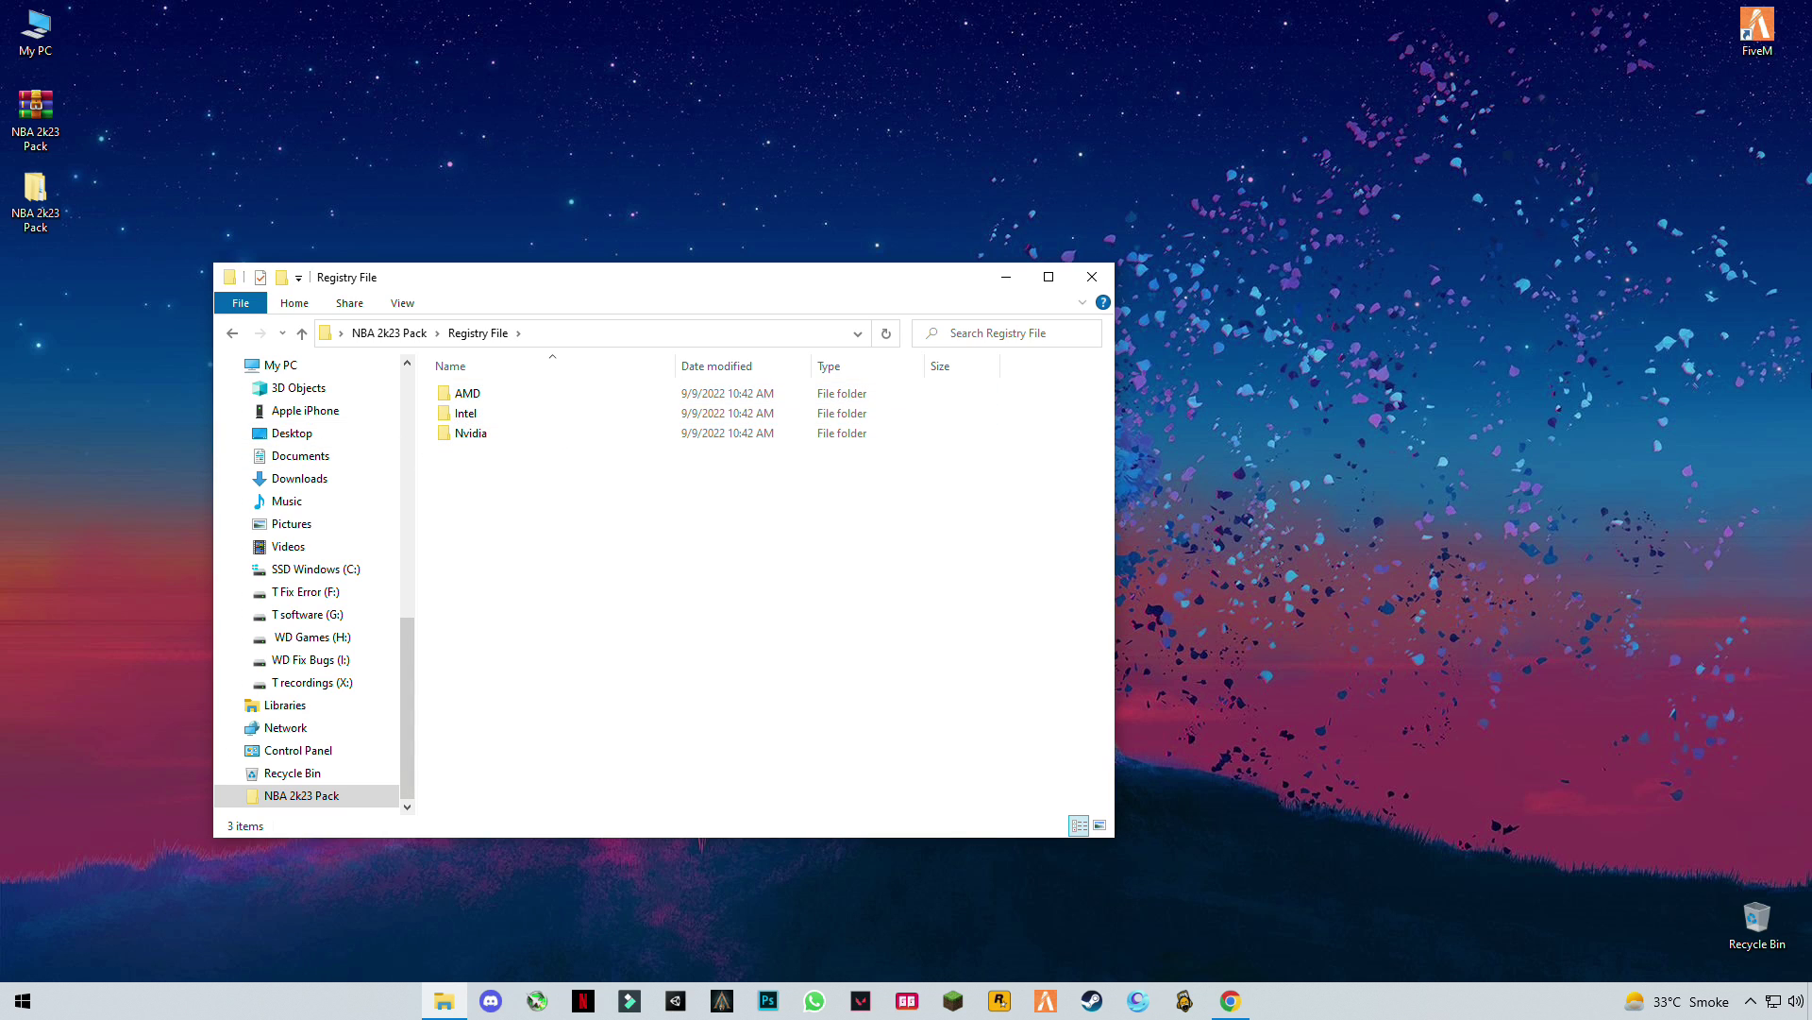
{"action": "right_click", "coordinate": [1571, 355]}
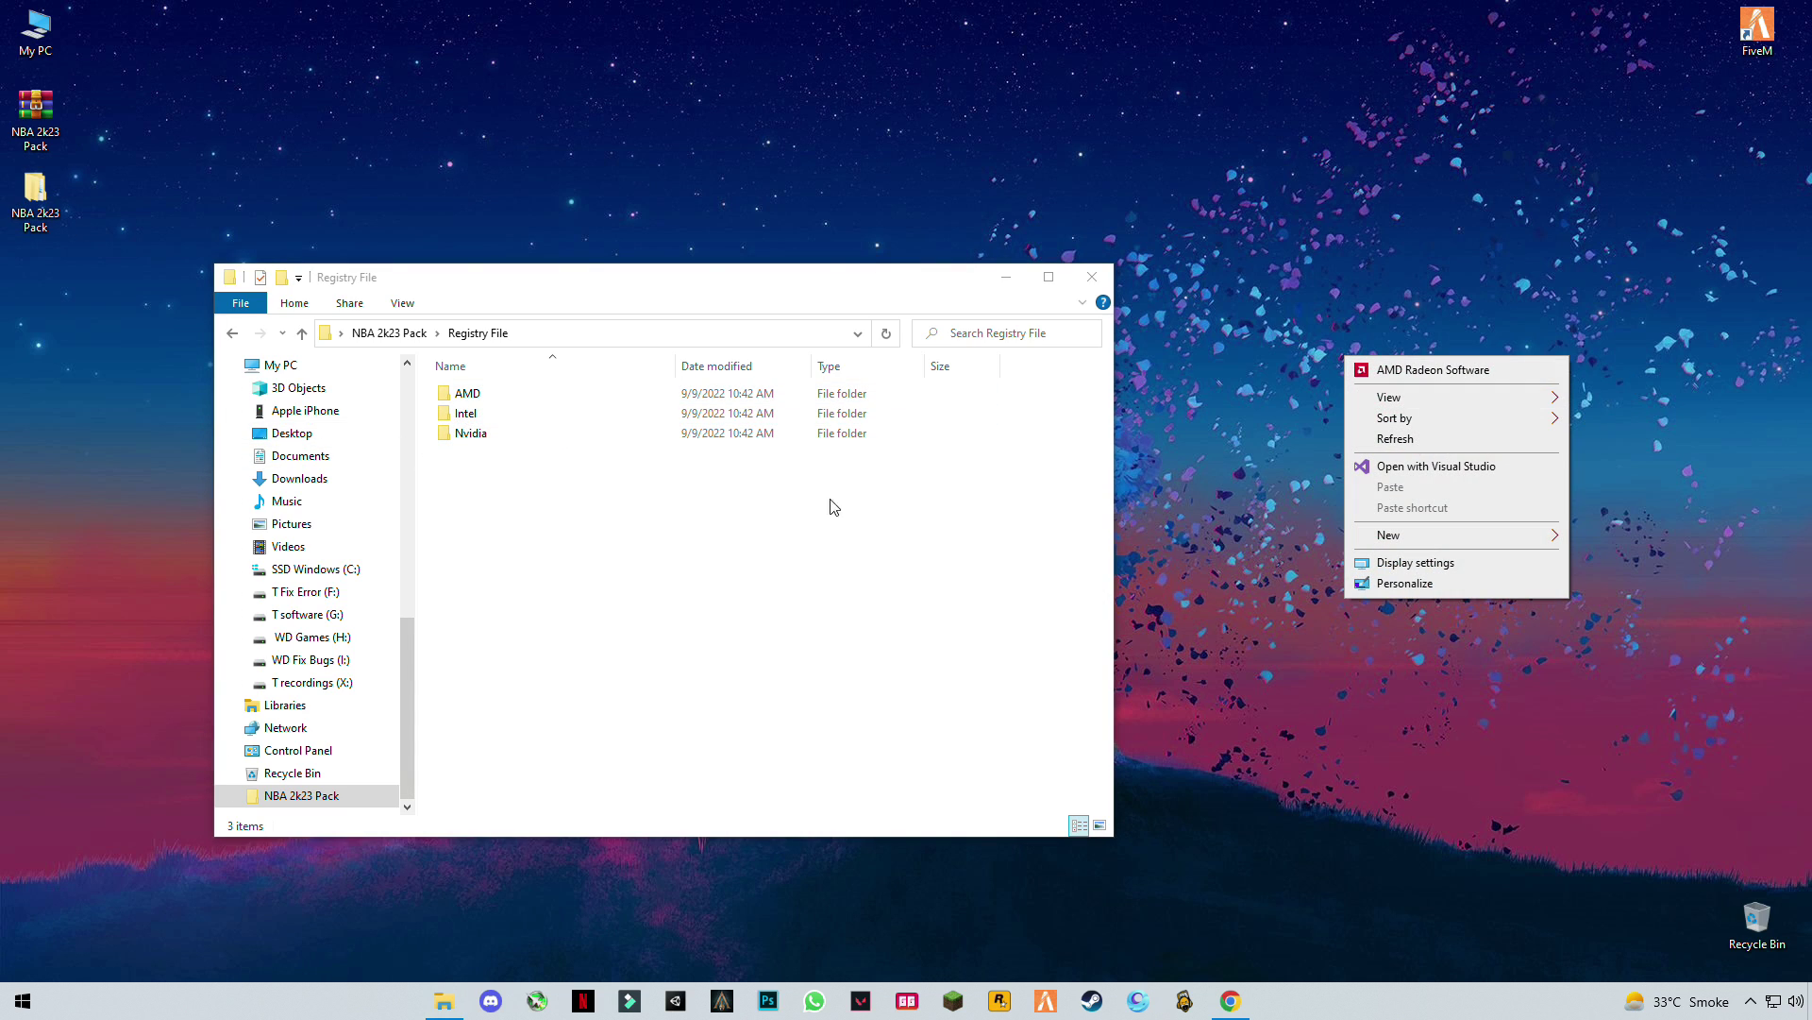
{"action": "left_click", "coordinate": [782, 513]}
Open the AMD folder and bring up the .reg file's merge menu
{"action": "double_click", "coordinate": [462, 394]}
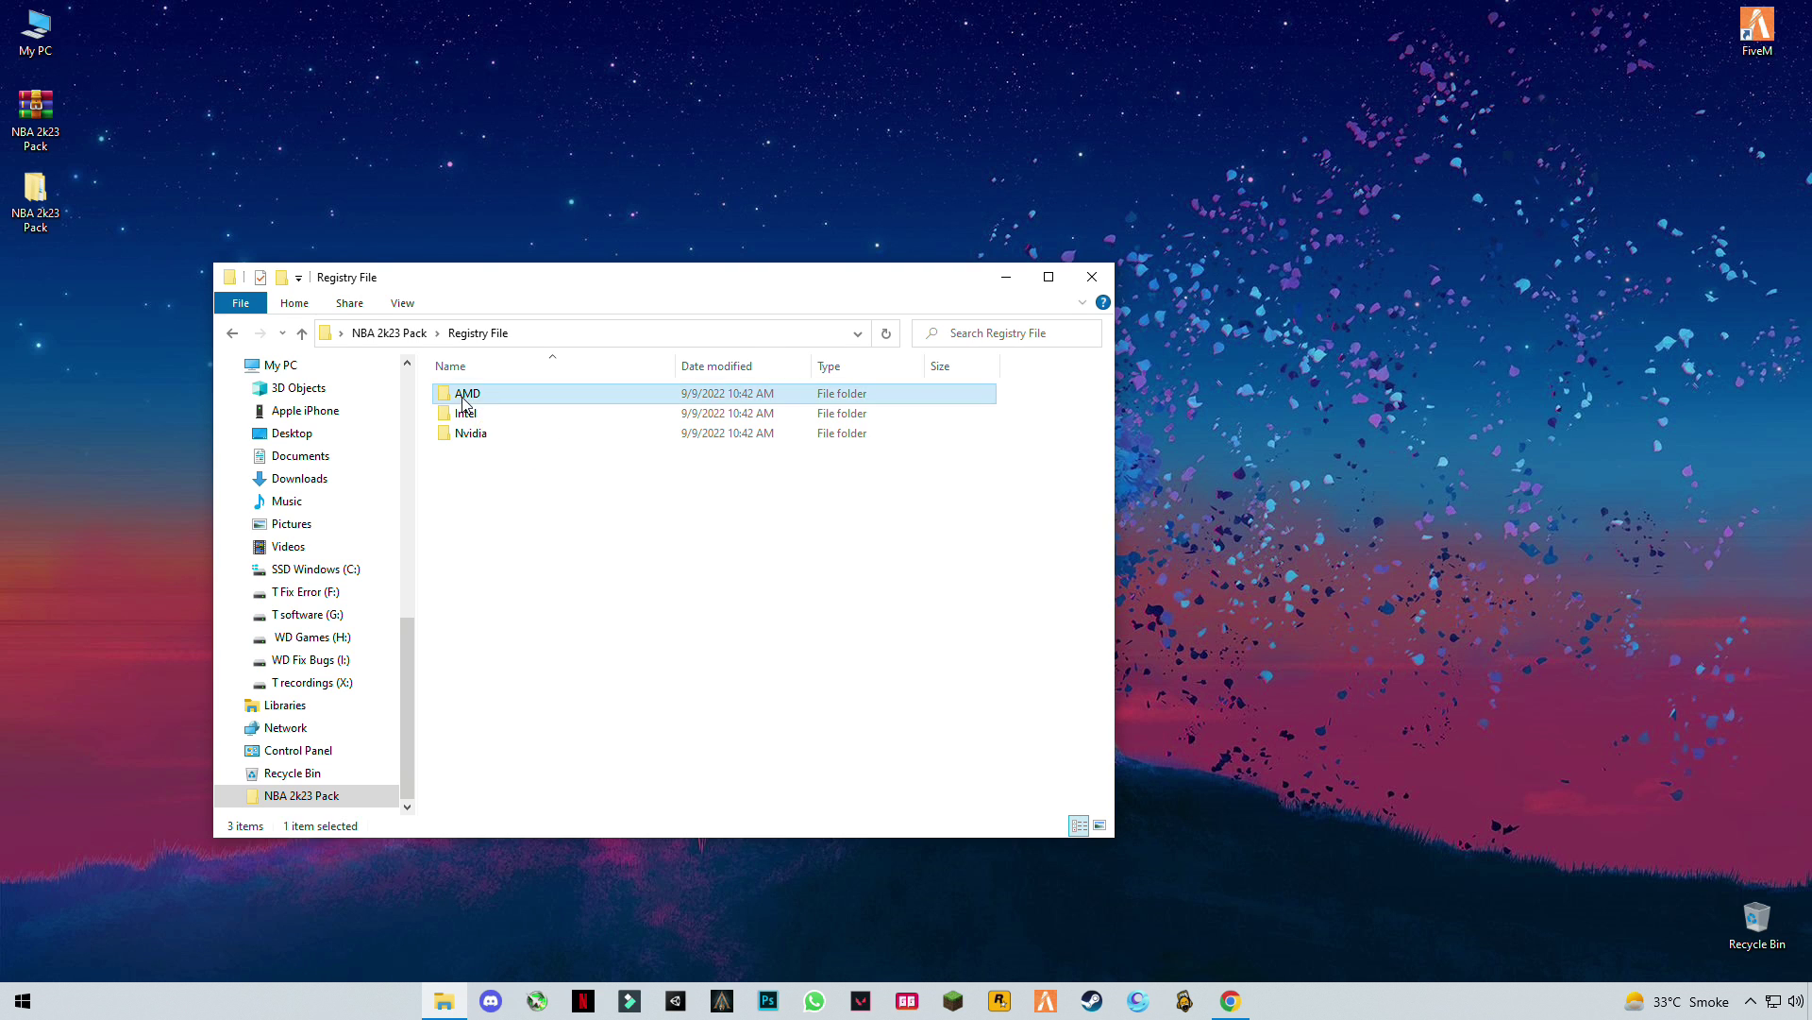
{"action": "left_click", "coordinate": [462, 396]}
{"action": "right_click", "coordinate": [464, 398]}
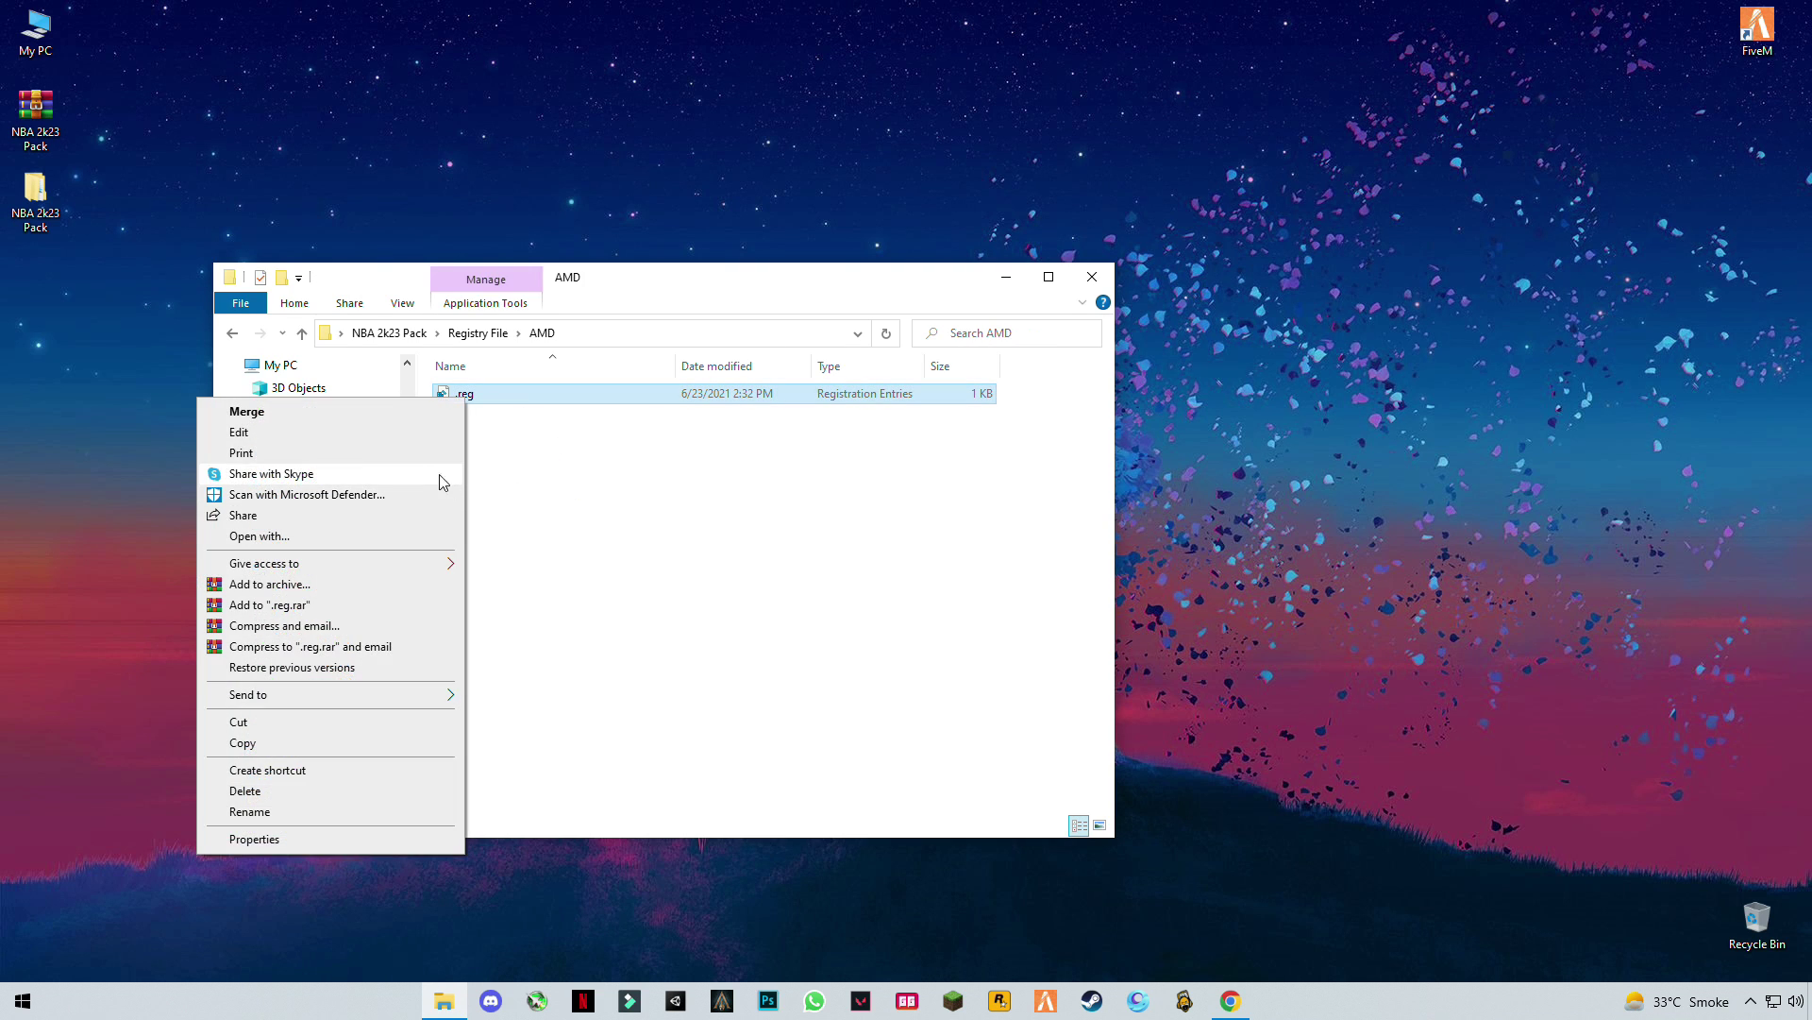